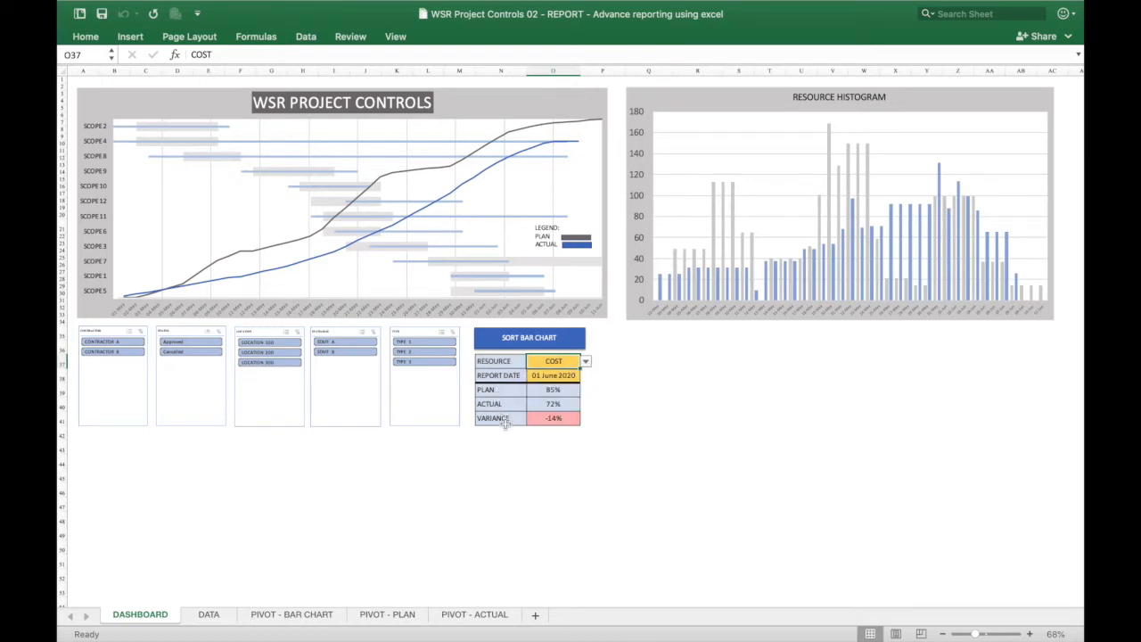
# Step: Filter the dashboard to TYPE 1 and re-sort the bar chart for the filtered scopes
pyautogui.click(448, 417)
pyautogui.click(437, 455)
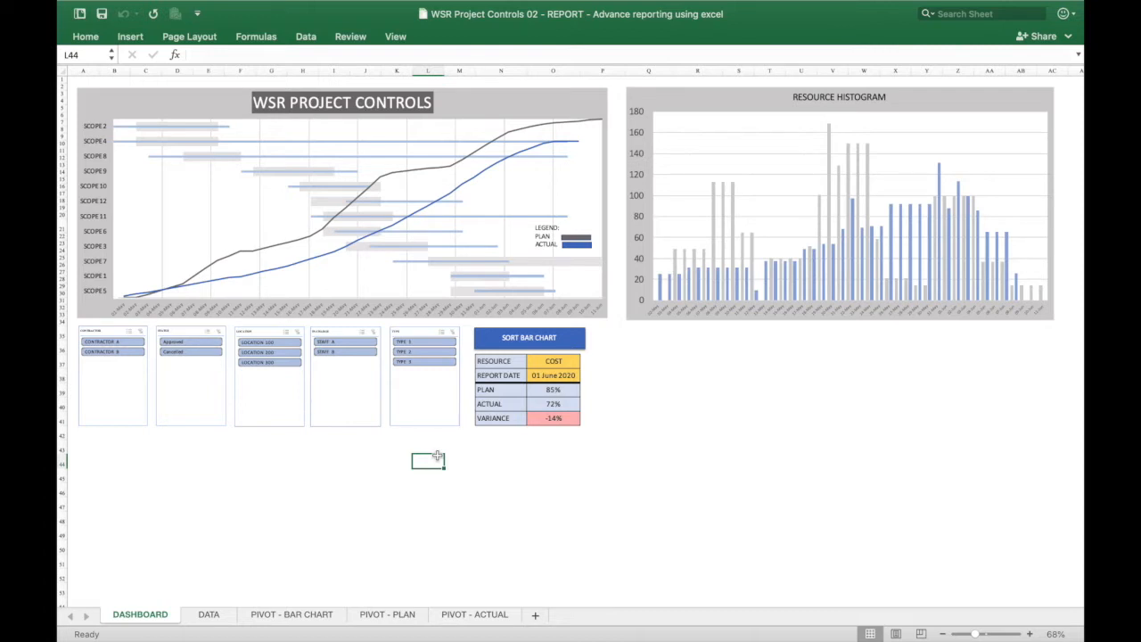
pyautogui.click(426, 345)
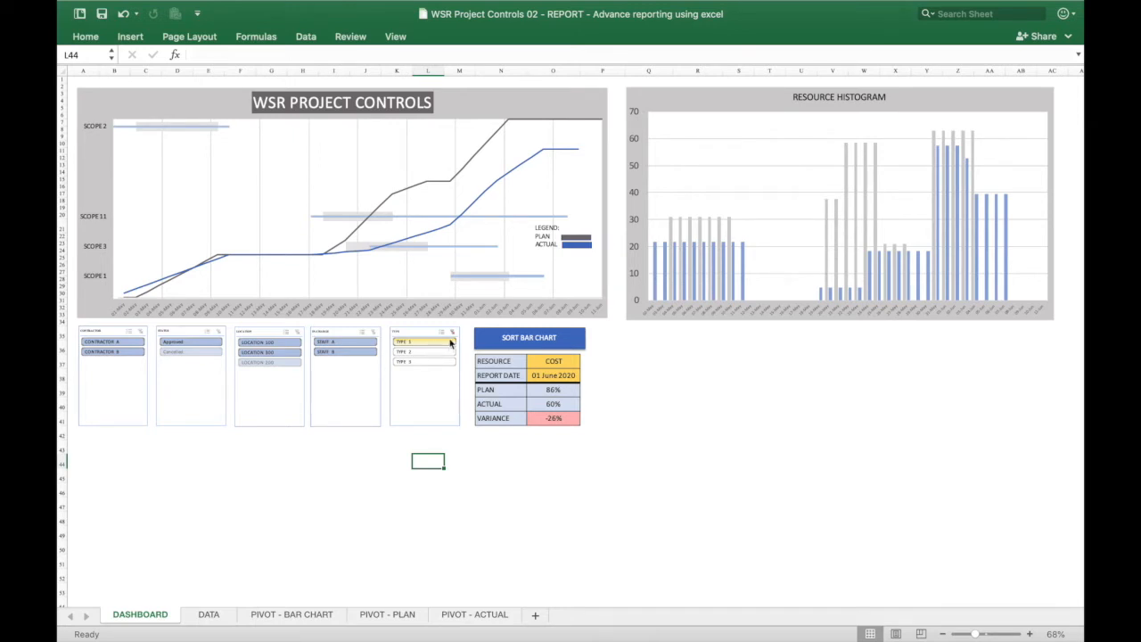
pyautogui.click(491, 346)
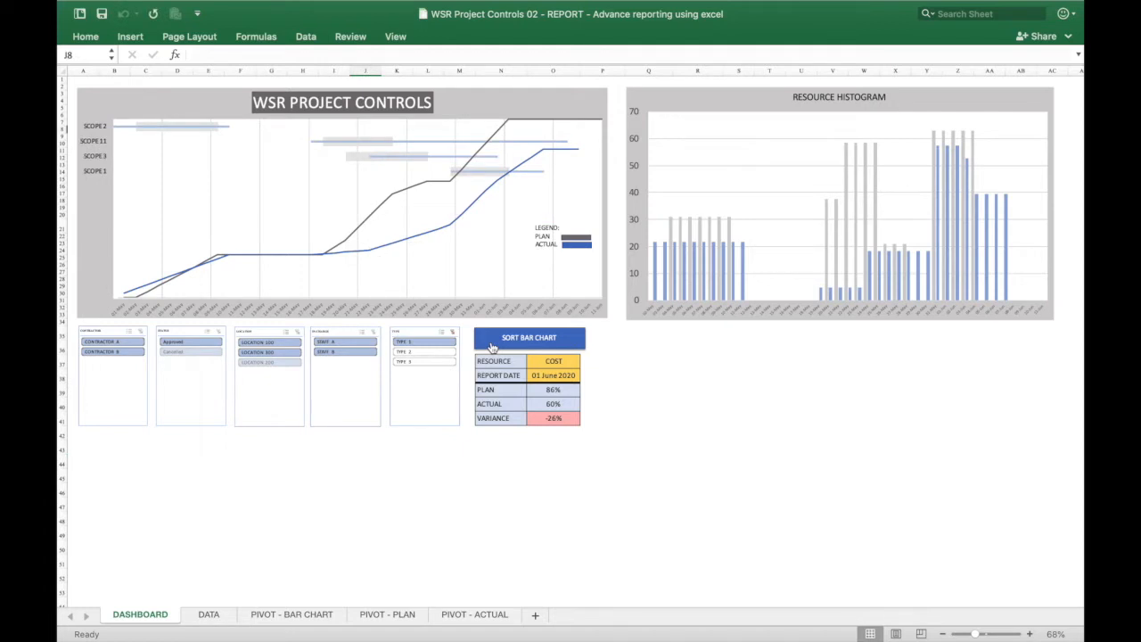
# Step: Switch the dashboard's resource to MANPOWER and back to COST
pyautogui.click(538, 361)
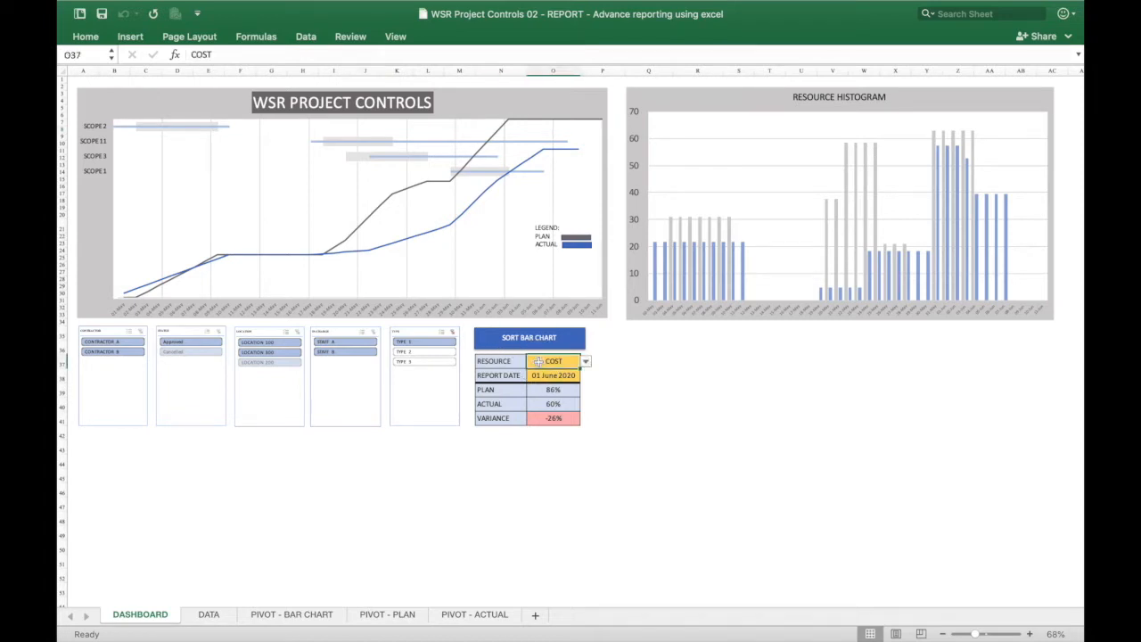
pyautogui.click(586, 362)
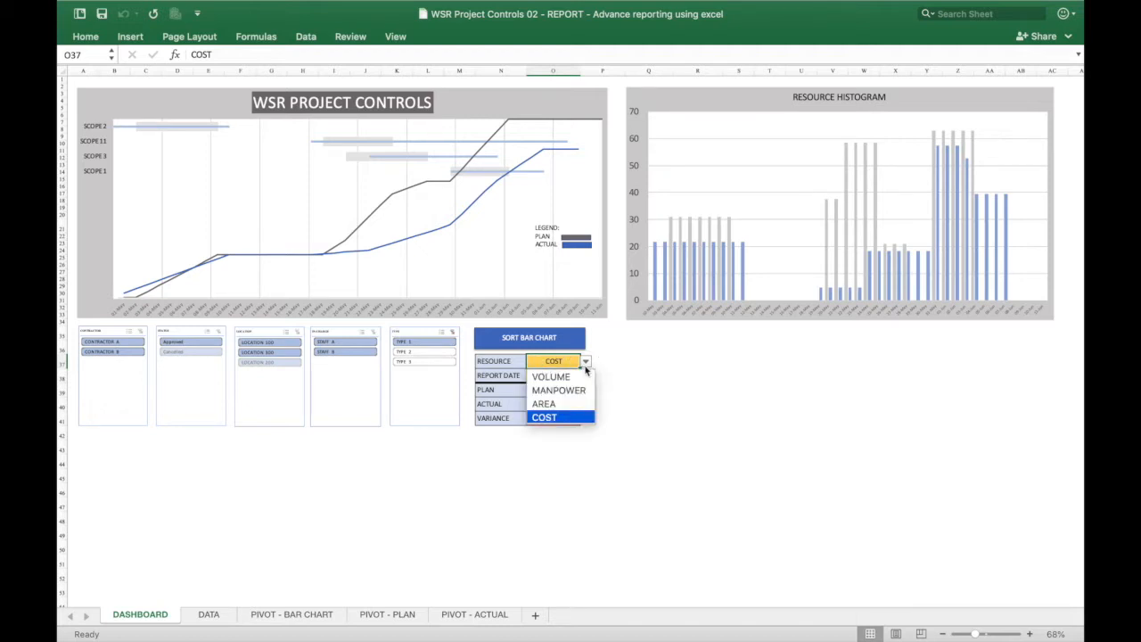
pyautogui.click(579, 393)
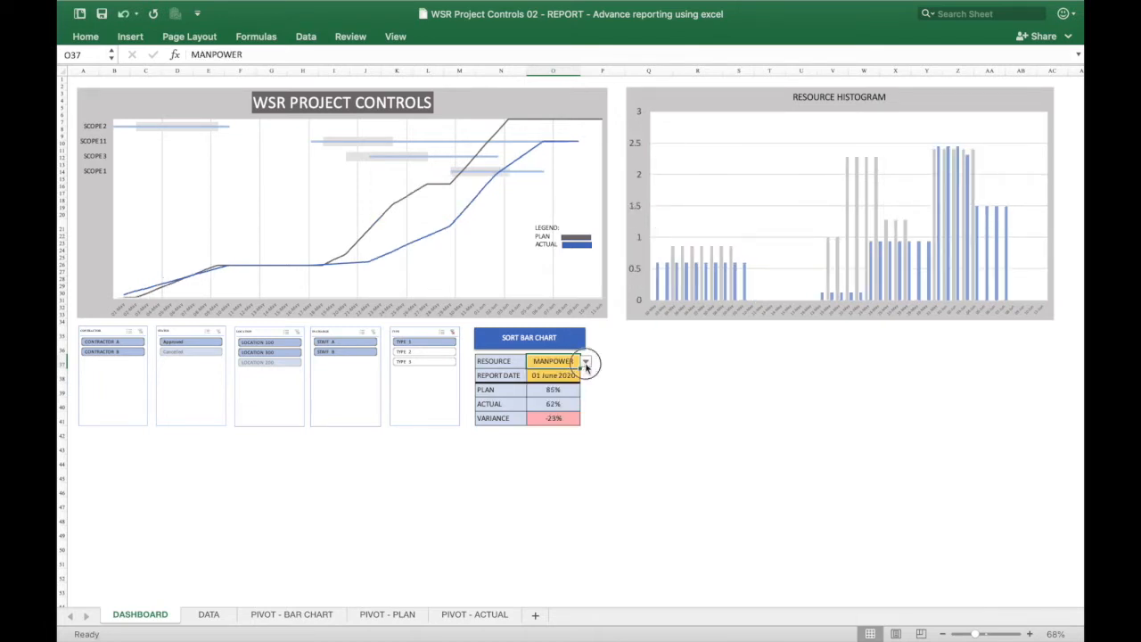
pyautogui.click(586, 361)
pyautogui.click(563, 416)
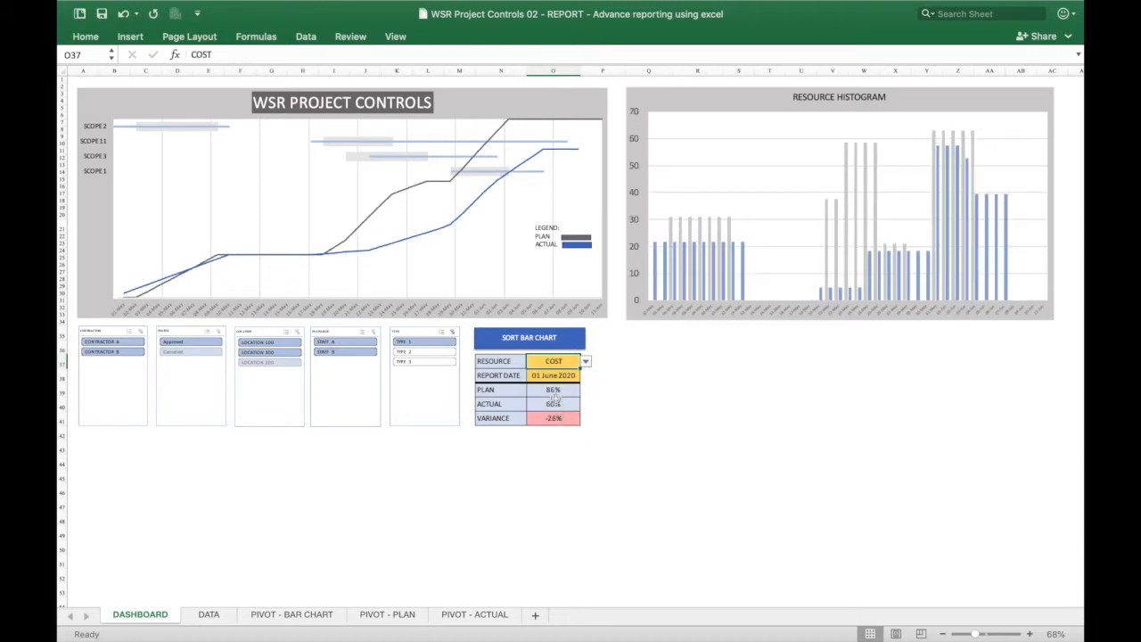
# Step: Set the dashboard's report date to 09 June 2020 and select the variance value
pyautogui.click(559, 375)
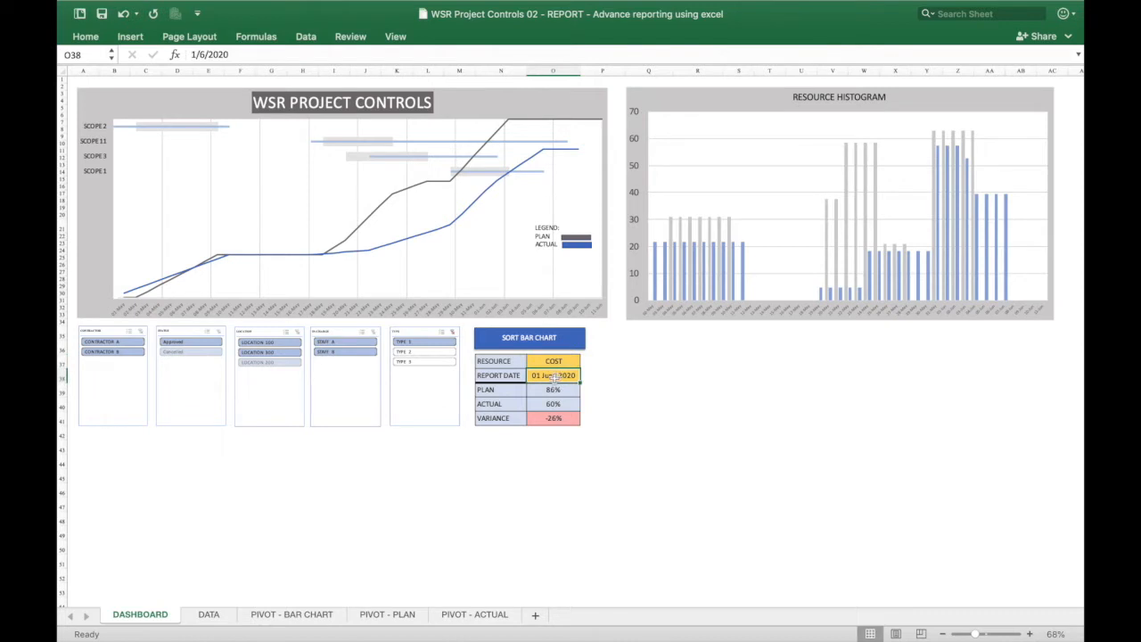
pyautogui.doubleClick(546, 375)
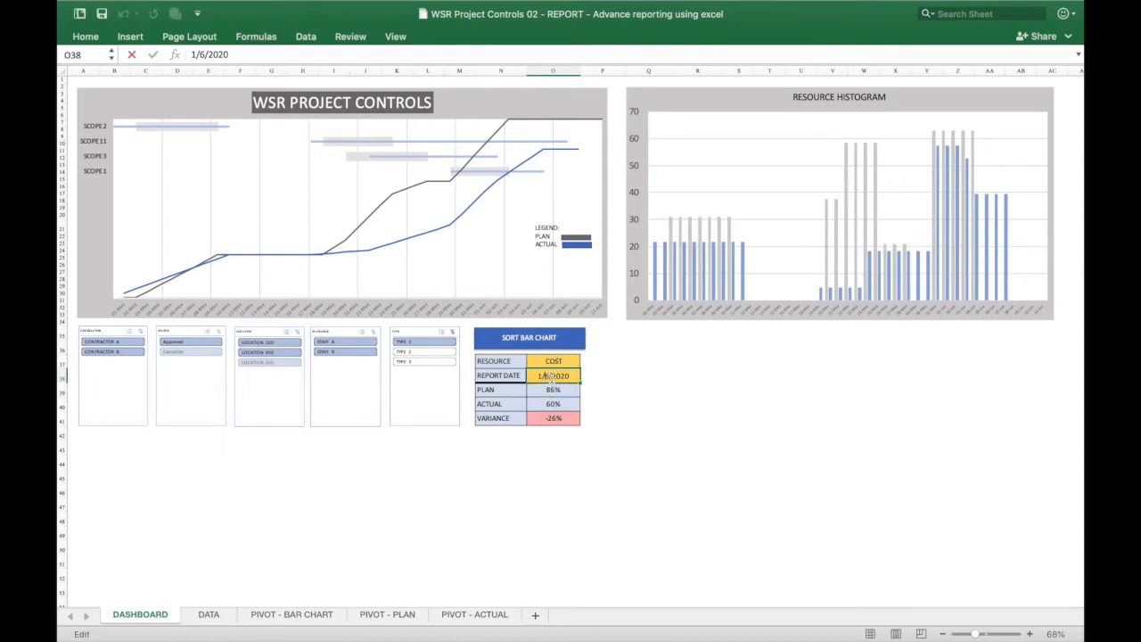
pyautogui.press('BackSpace')
pyautogui.write('9')
pyautogui.press('Return')
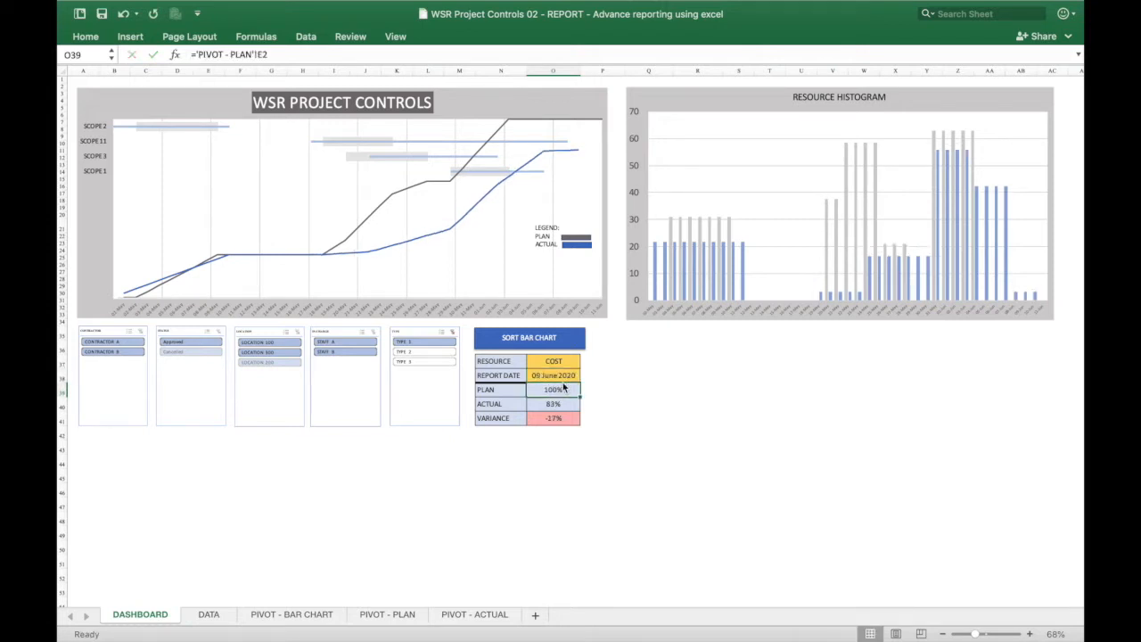
pyautogui.click(557, 418)
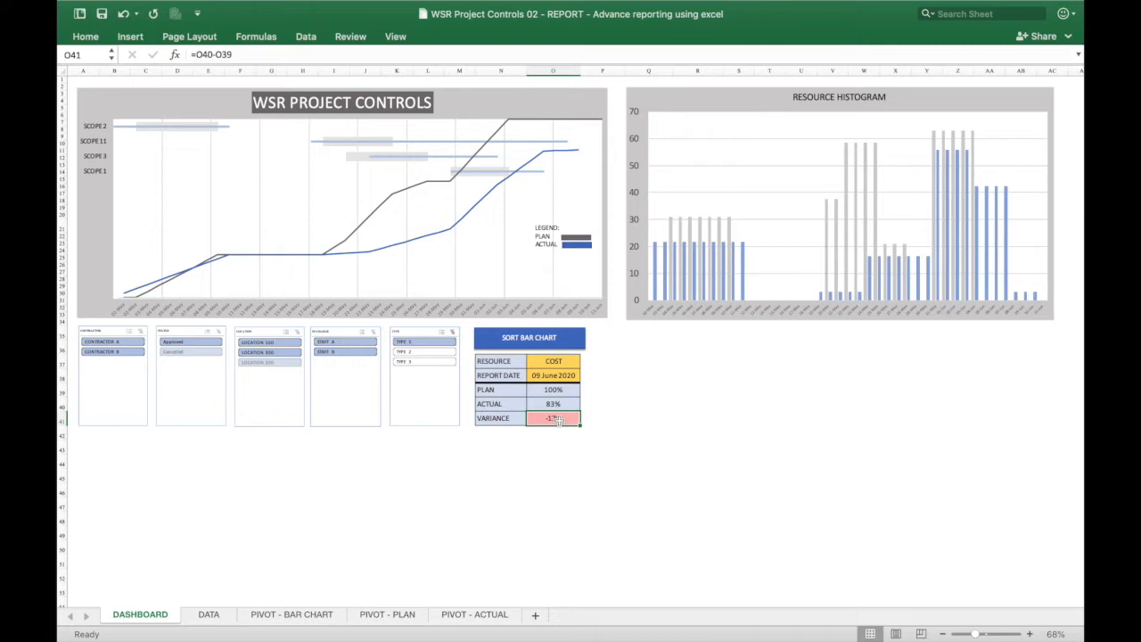
# Step: Examine the DATA sheet's columns, from scope details and resource quantities to the plan and actual dates
pyautogui.click(211, 615)
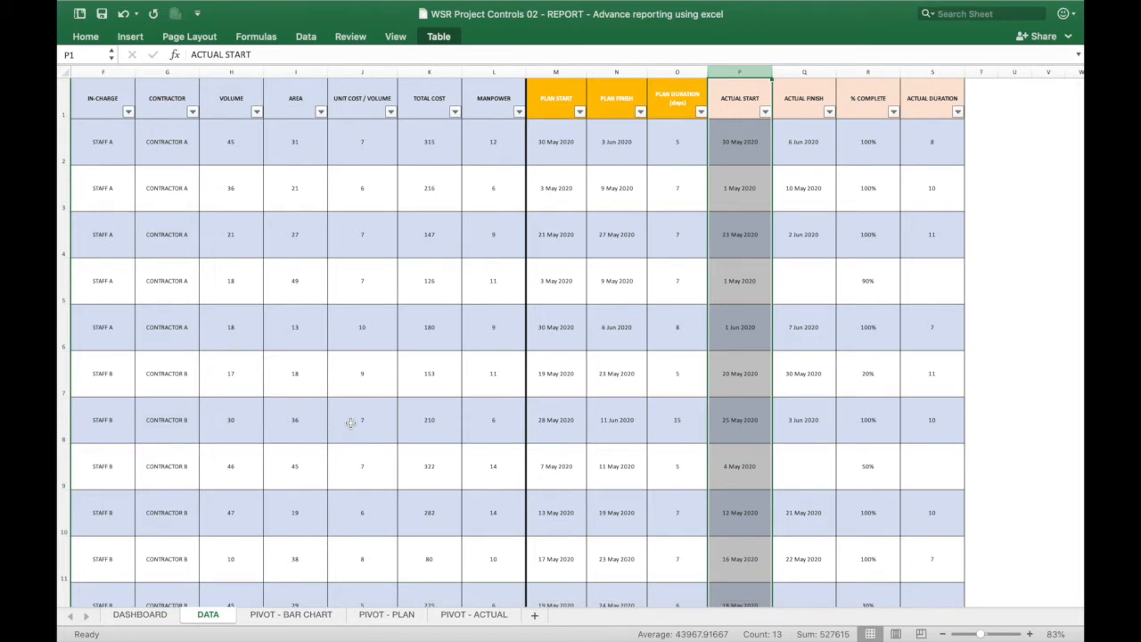
pyautogui.hscroll(-5, 351, 422)
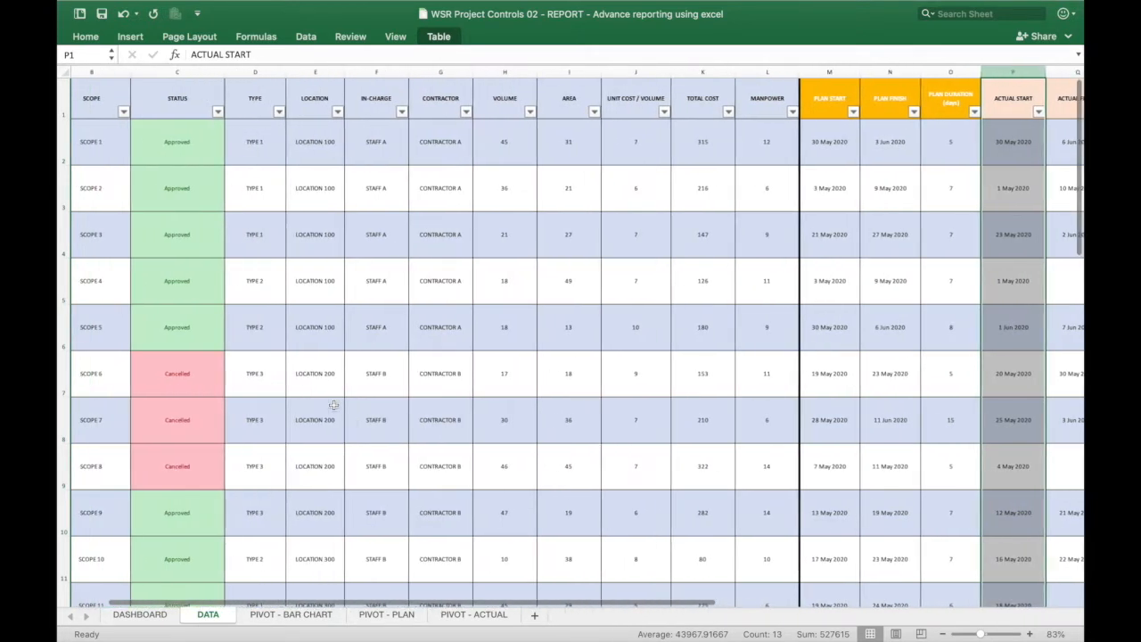
pyautogui.moveTo(254, 72); pyautogui.dragTo(650, 75)
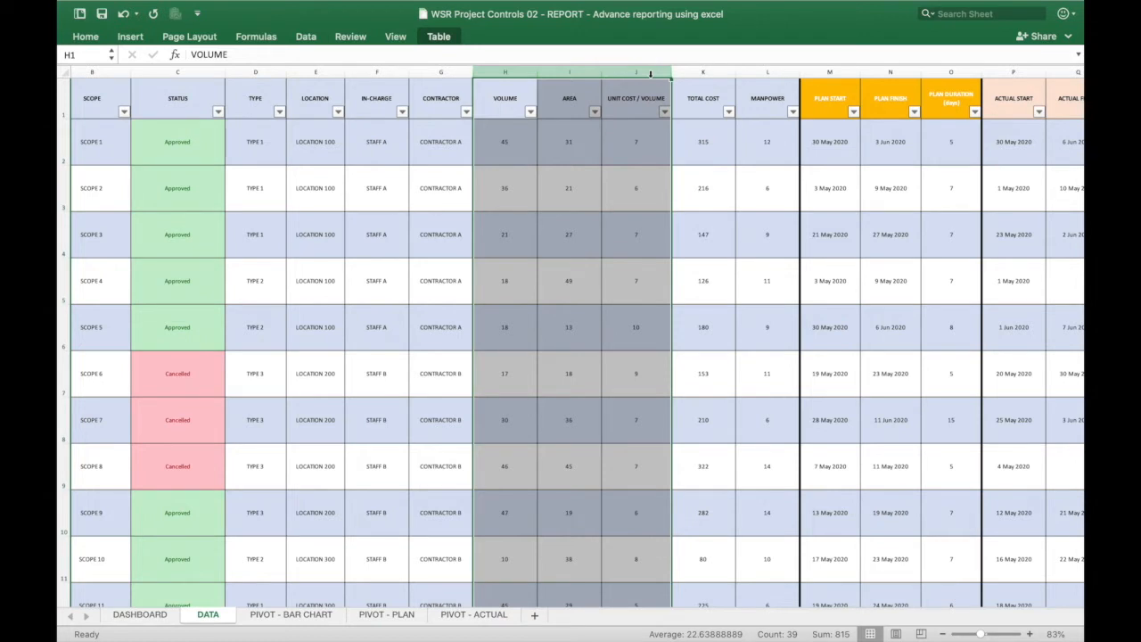
pyautogui.click(950, 98)
pyautogui.click(1002, 99)
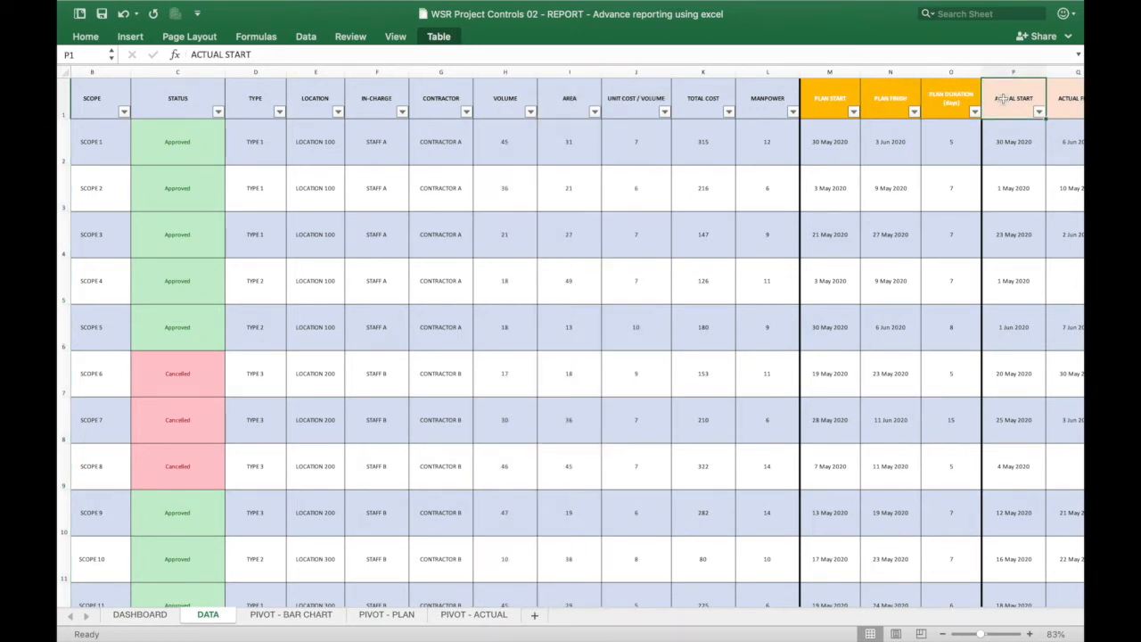
pyautogui.hscroll(-1, 1009, 562)
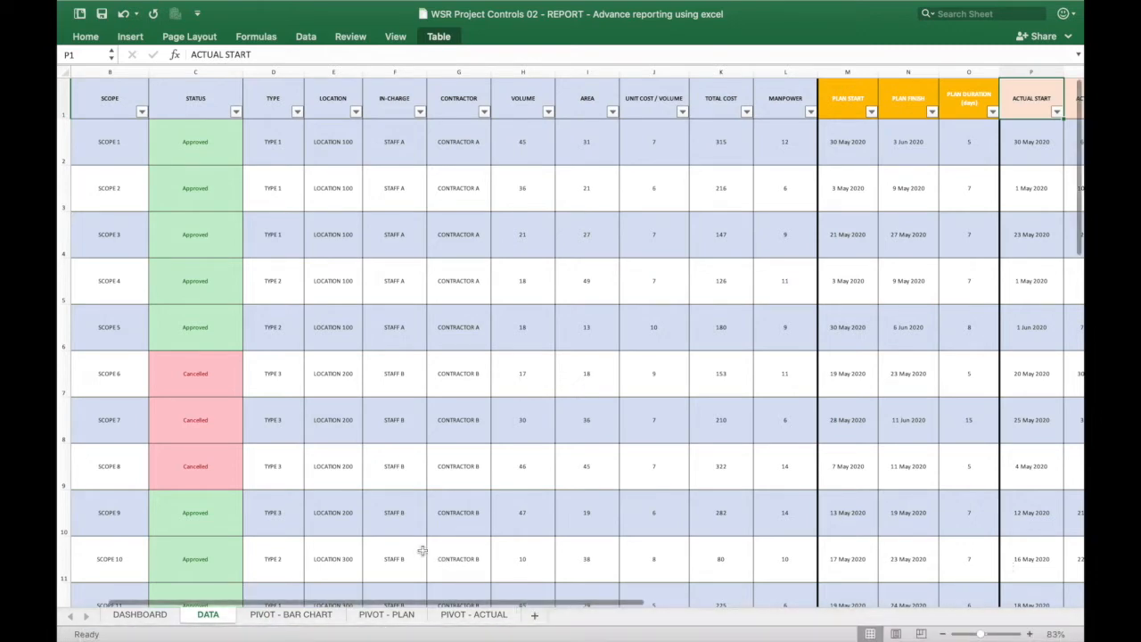
# Step: Look through the PIVOT - BAR CHART, PIVOT - PLAN and PIVOT - ACTUAL sheets that feed the dashboard
pyautogui.click(311, 615)
pyautogui.click(390, 615)
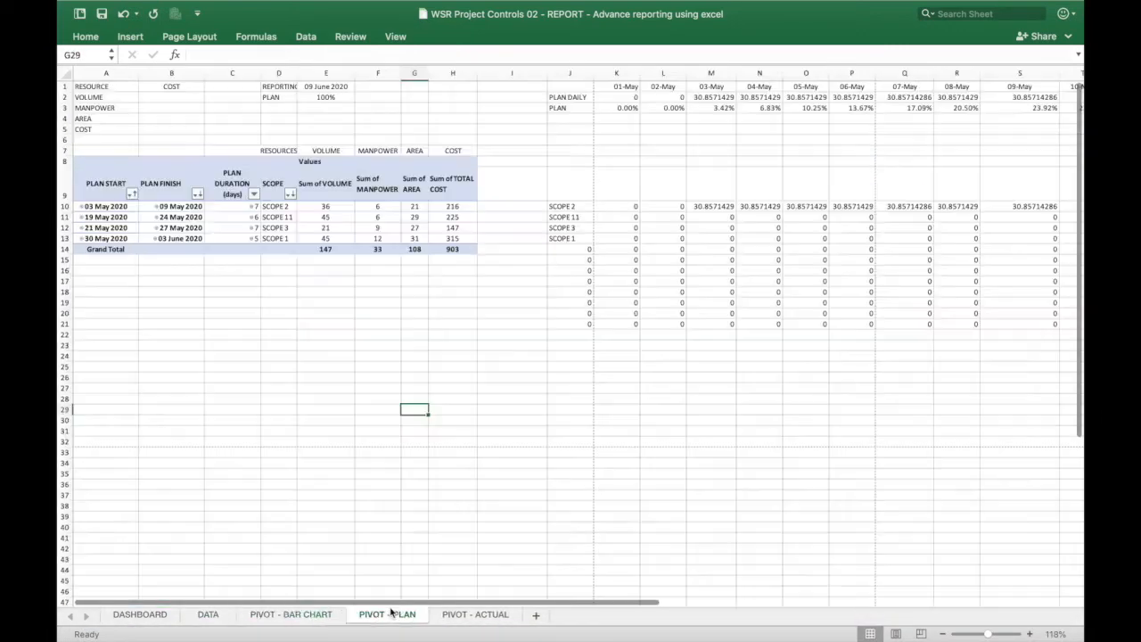
pyautogui.click(473, 614)
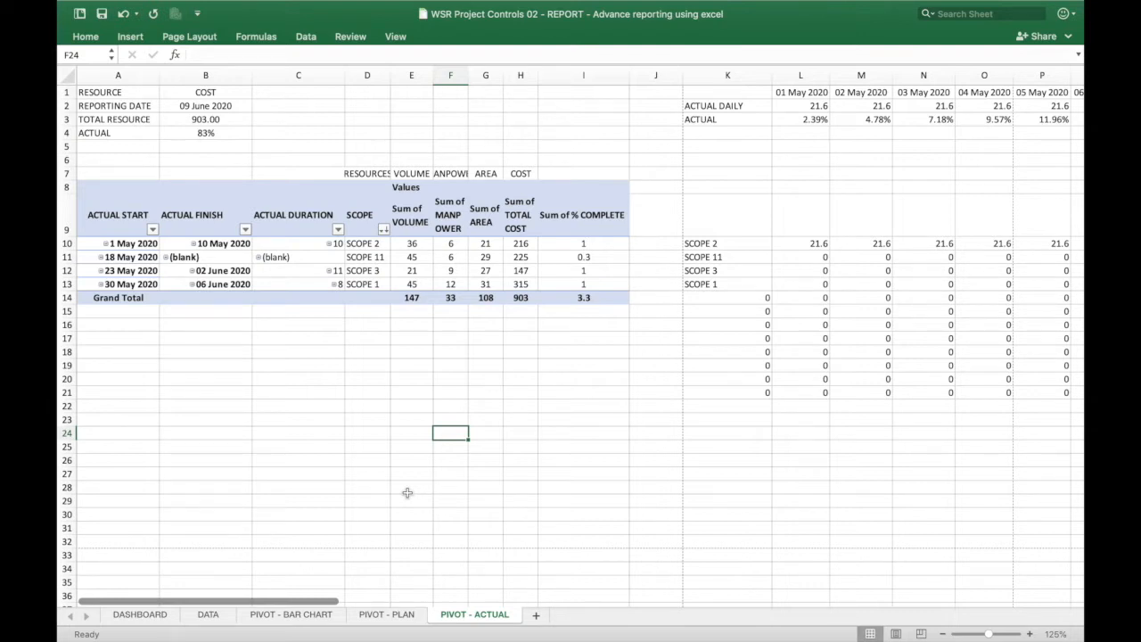
pyautogui.click(287, 615)
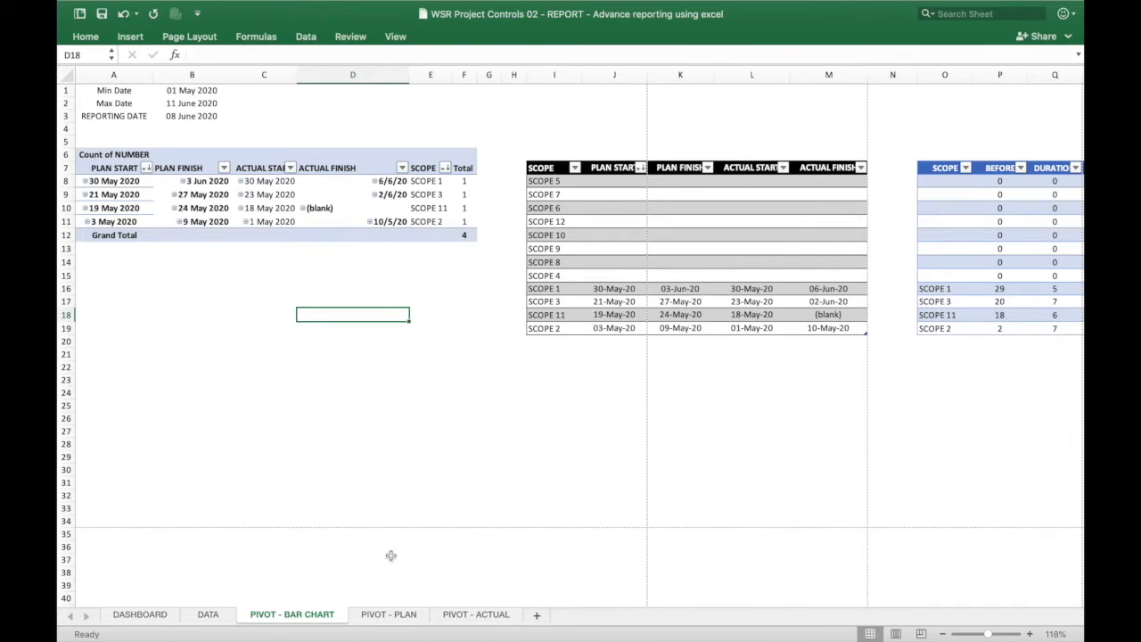
pyautogui.click(389, 614)
pyautogui.click(448, 617)
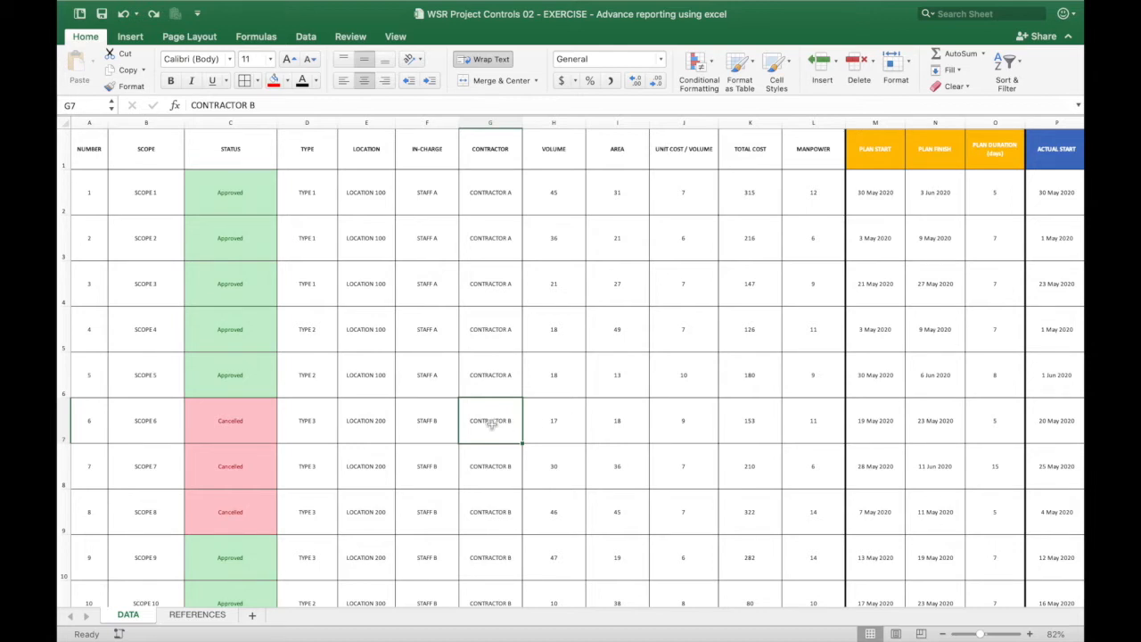
# Step: Convert the whole data range on the exercise workbook's DATA sheet, starting at A1, into a table with headers
pyautogui.click(93, 155)
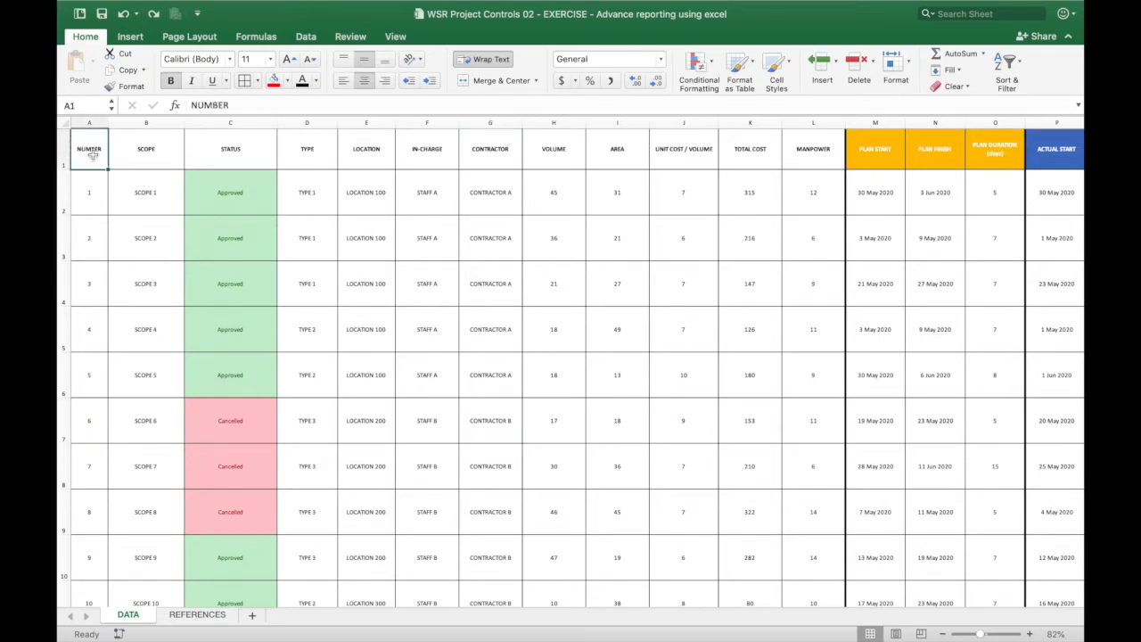
pyautogui.hotkey('ctrl', 'shift', 'Down')
pyautogui.hotkey('ctrl', 'shift', 'Right')
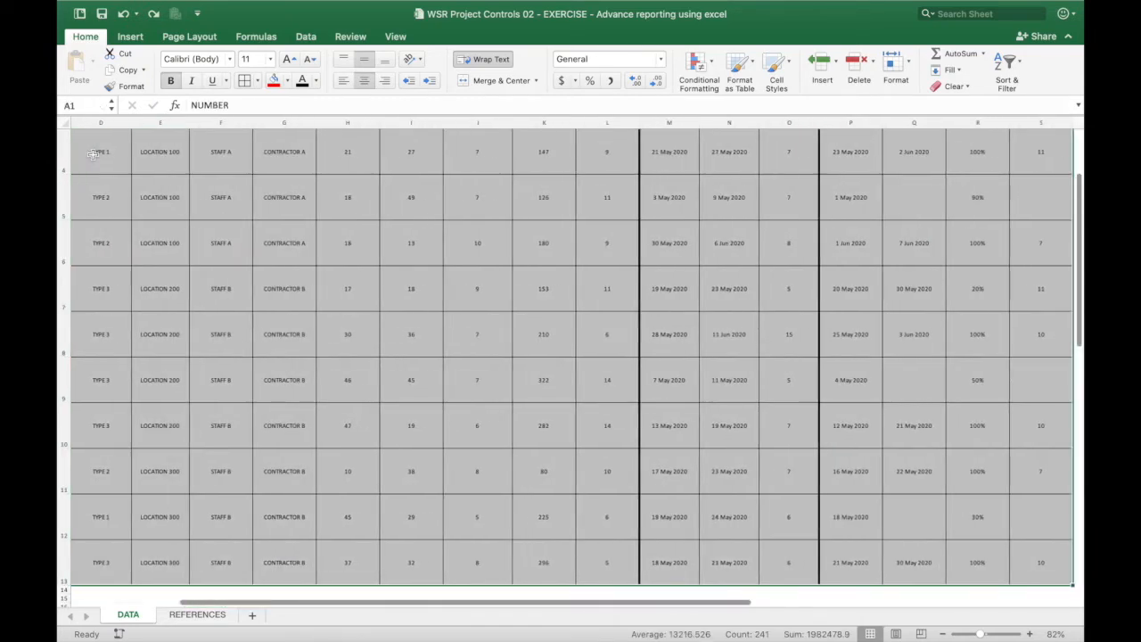
pyautogui.click(136, 39)
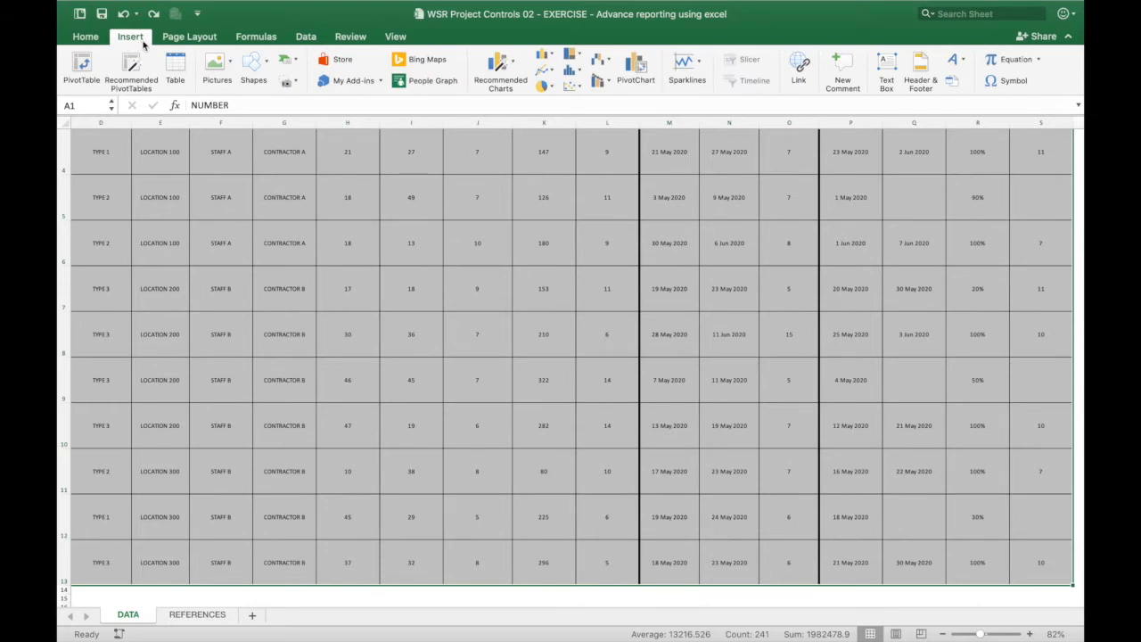
pyautogui.click(175, 64)
pyautogui.click(613, 232)
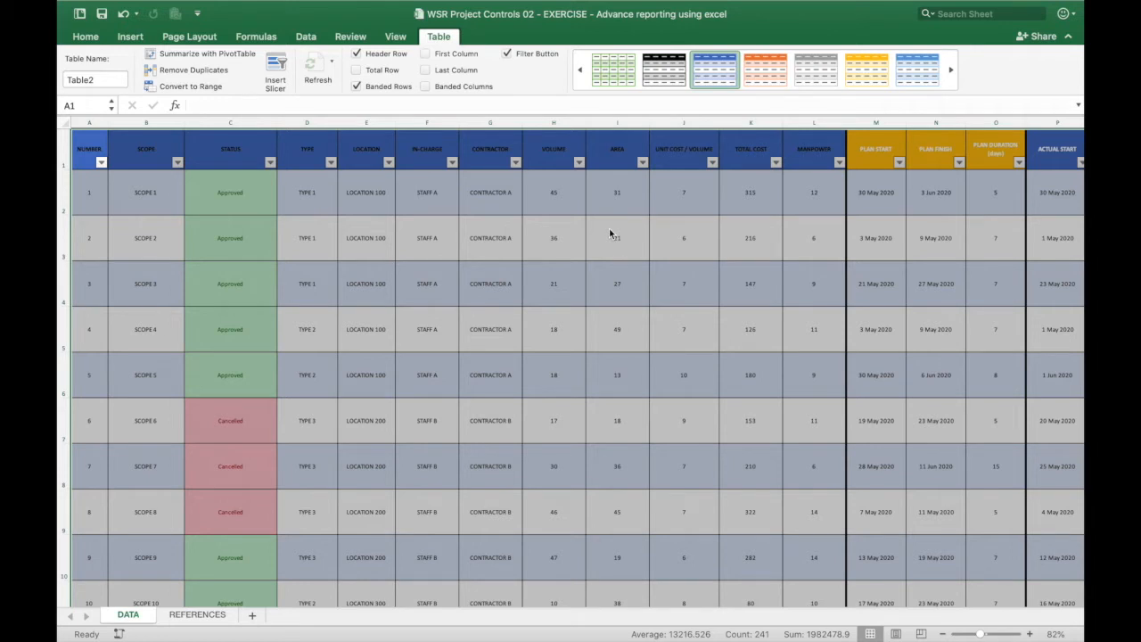
pyautogui.click(515, 277)
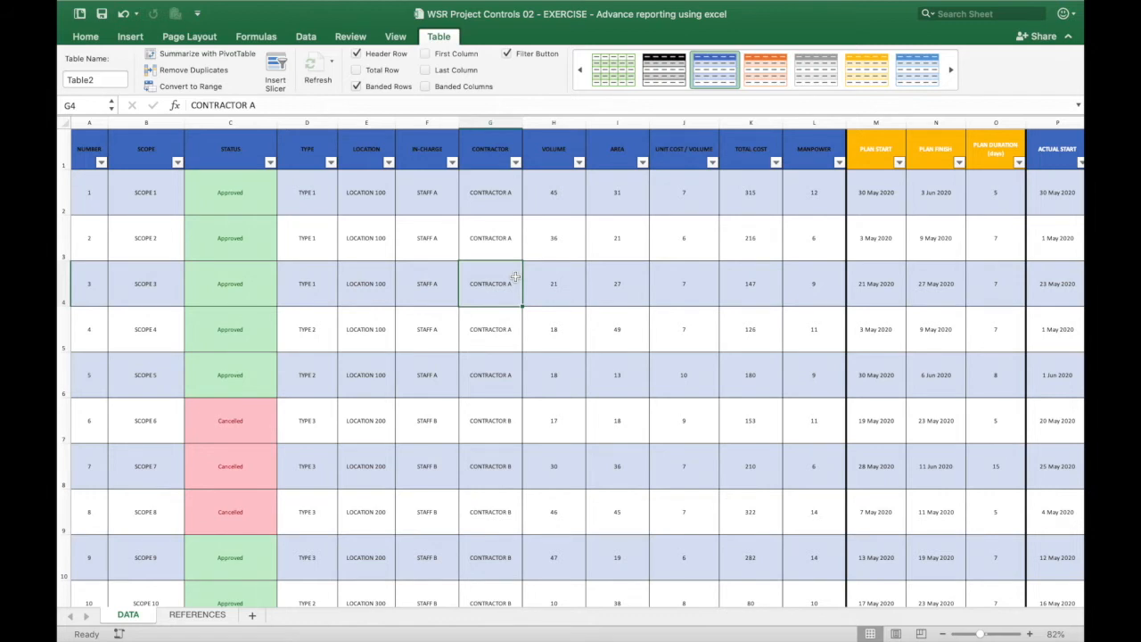
# Step: In the Min Date value cell C2 on the REFERENCES sheet, begin an IF formula with MIN of DATA!M4:M13
pyautogui.click(198, 614)
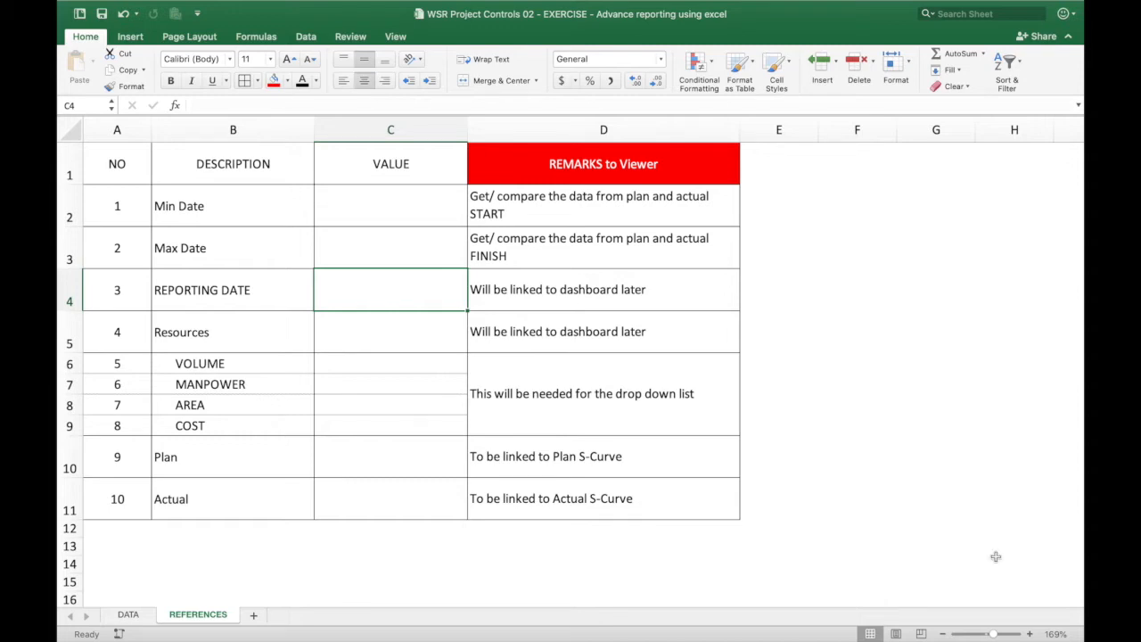
pyautogui.click(391, 213)
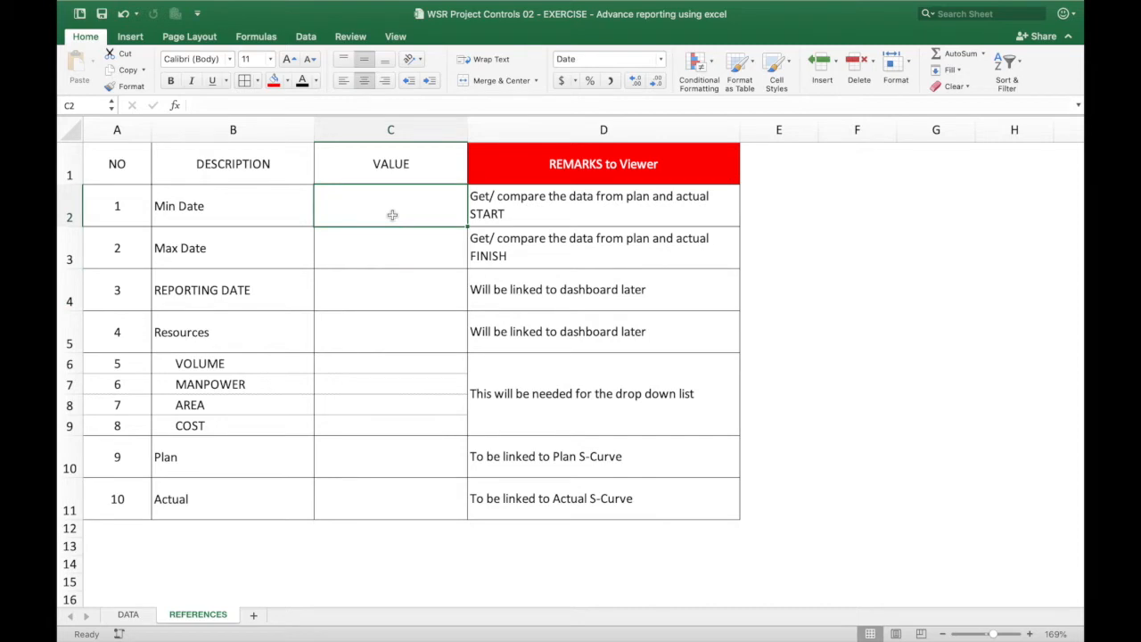
pyautogui.write('=if(')
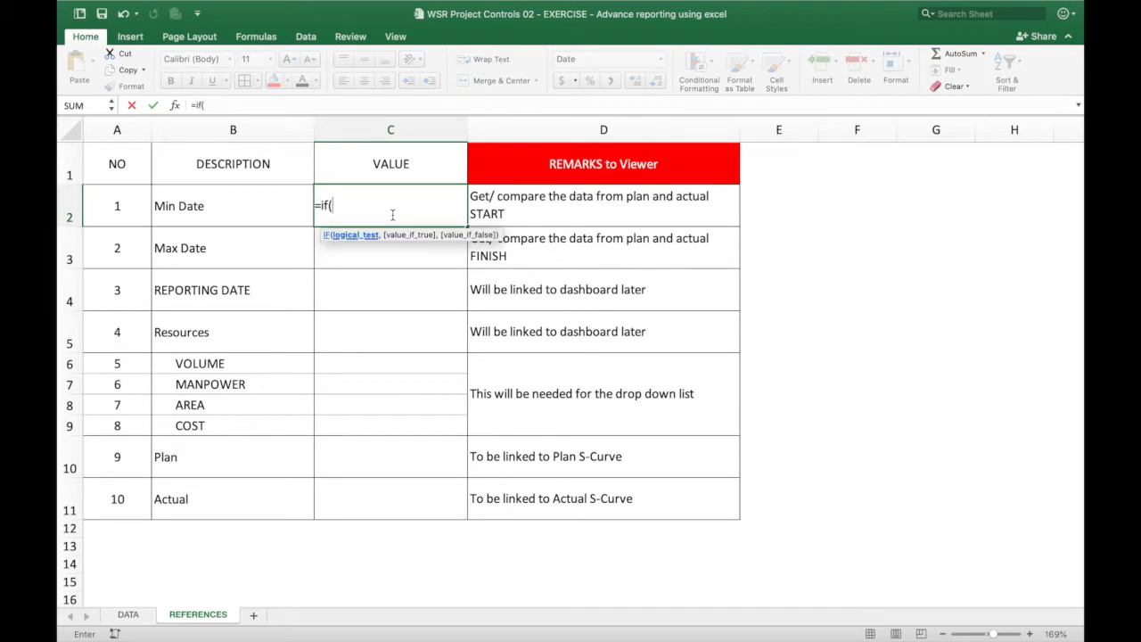
pyautogui.write('min(')
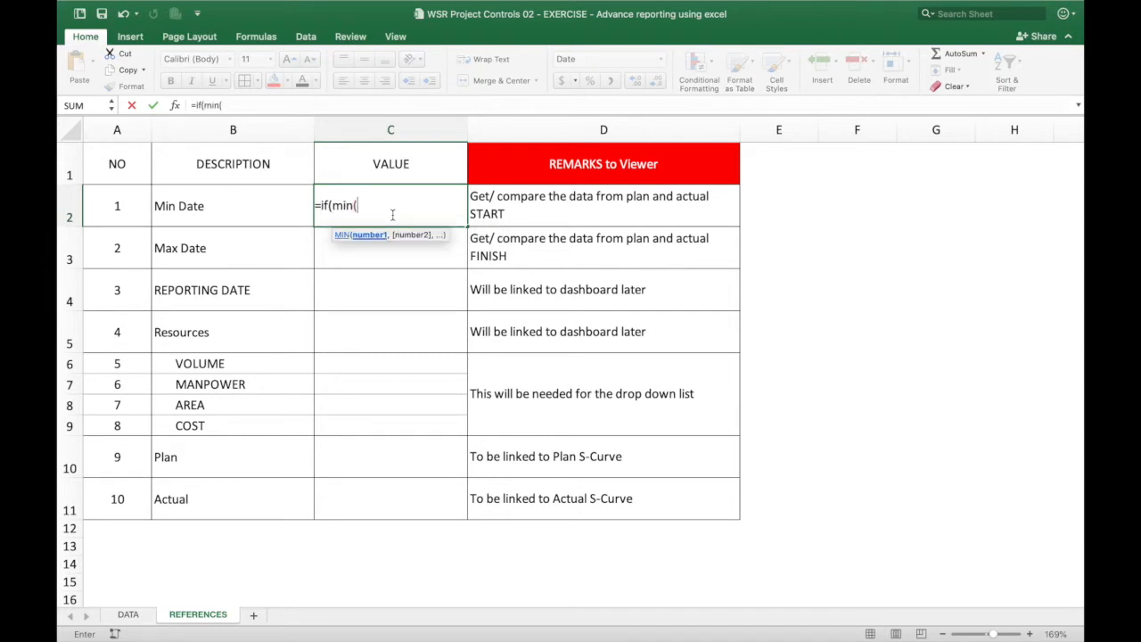
pyautogui.click(127, 614)
pyautogui.click(426, 149)
pyautogui.hotkey('ctrl', 'shift', 'Down')
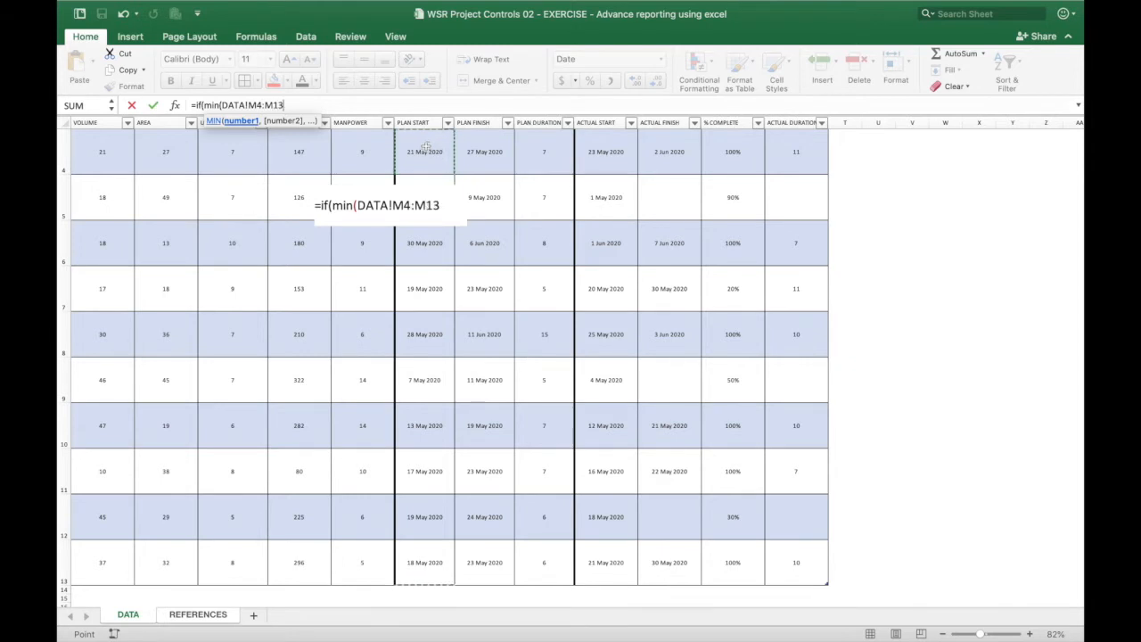
# Step: Extend the IF formula's logical test with greater than the MIN of Table2's whole ACTUAL START column
pyautogui.write(')>min(')
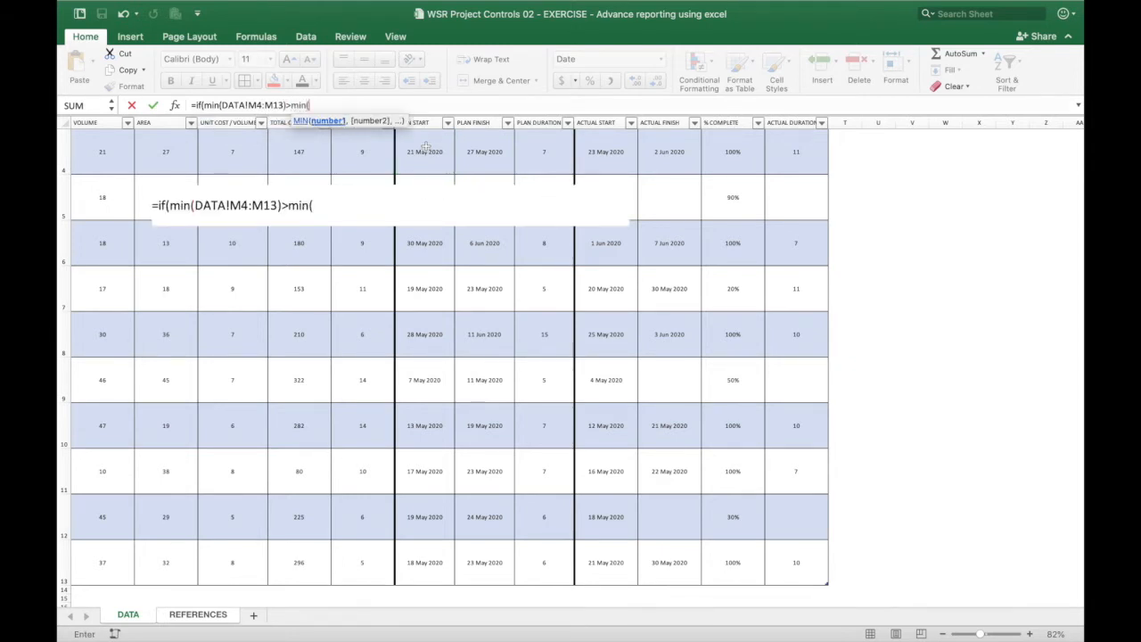
pyautogui.scroll(4, 608, 142)
pyautogui.click(611, 187)
pyautogui.press('Up')
pyautogui.press('Up')
pyautogui.press('Up')
pyautogui.press('Up')
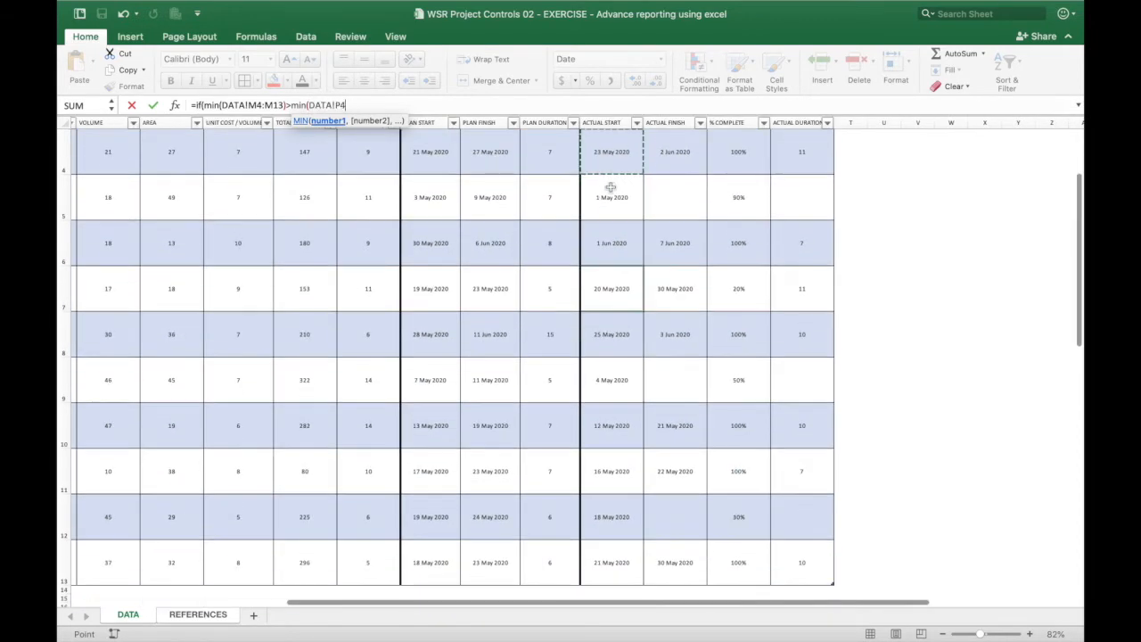
pyautogui.press('Down')
pyautogui.press('super+shift+Down')
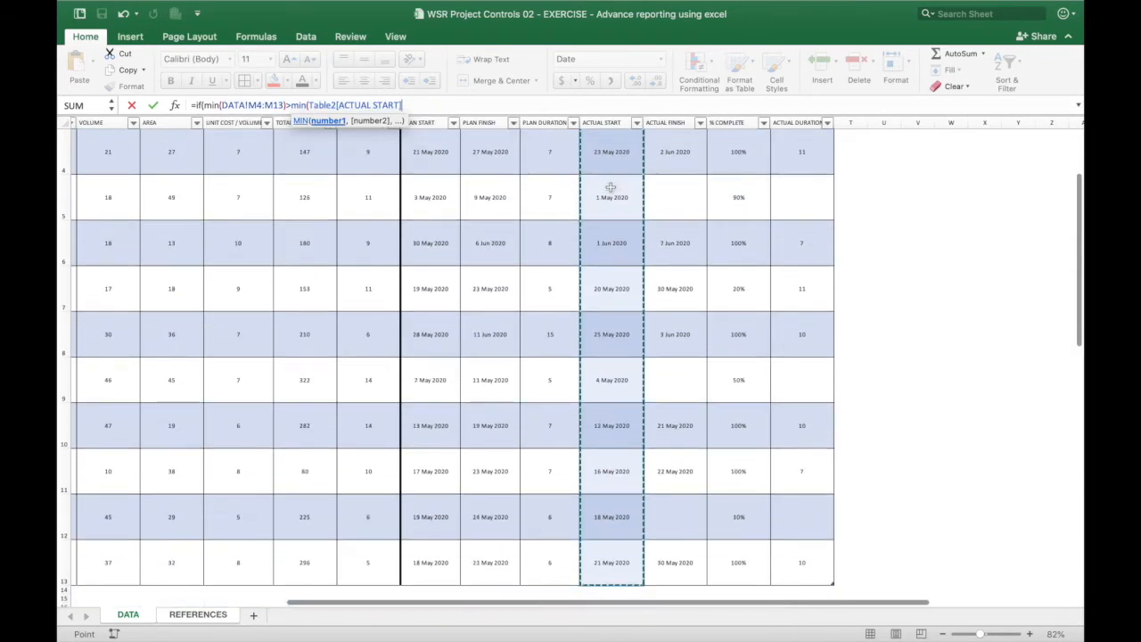
pyautogui.write(')')
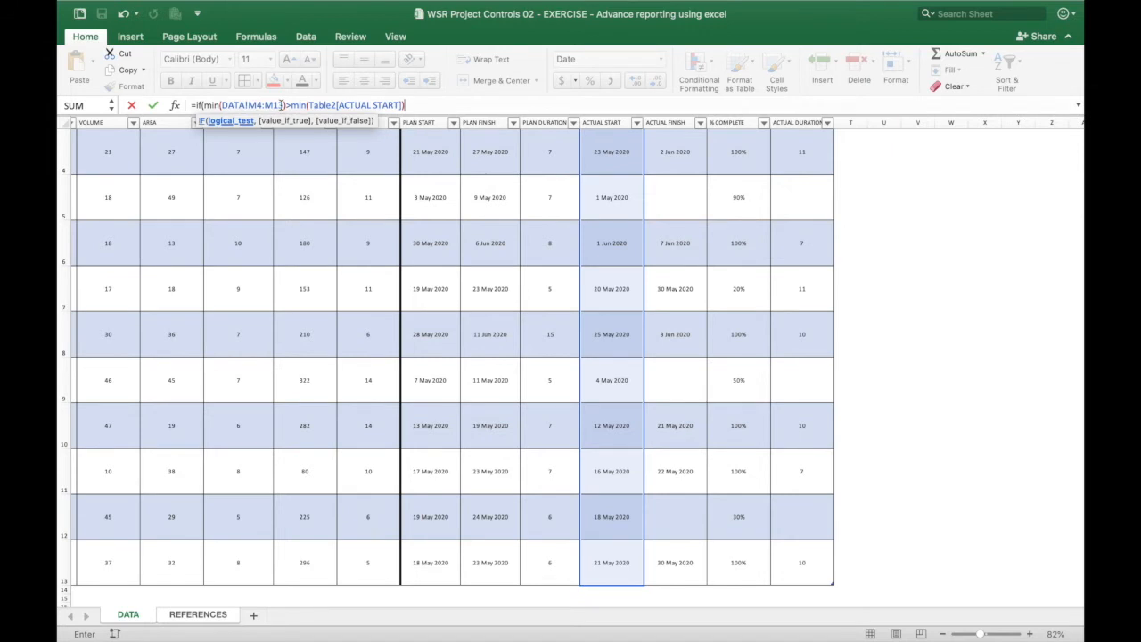
# Step: Replace the DATA!M4:M13 reference in the Min Date formula's first MIN with Table2's whole PLAN START column
pyautogui.moveTo(285, 105); pyautogui.dragTo(226, 103)
pyautogui.press('BackSpace')
pyautogui.click(426, 153)
pyautogui.press('super+Up')
pyautogui.press('Down')
pyautogui.press('super+shift+Down')
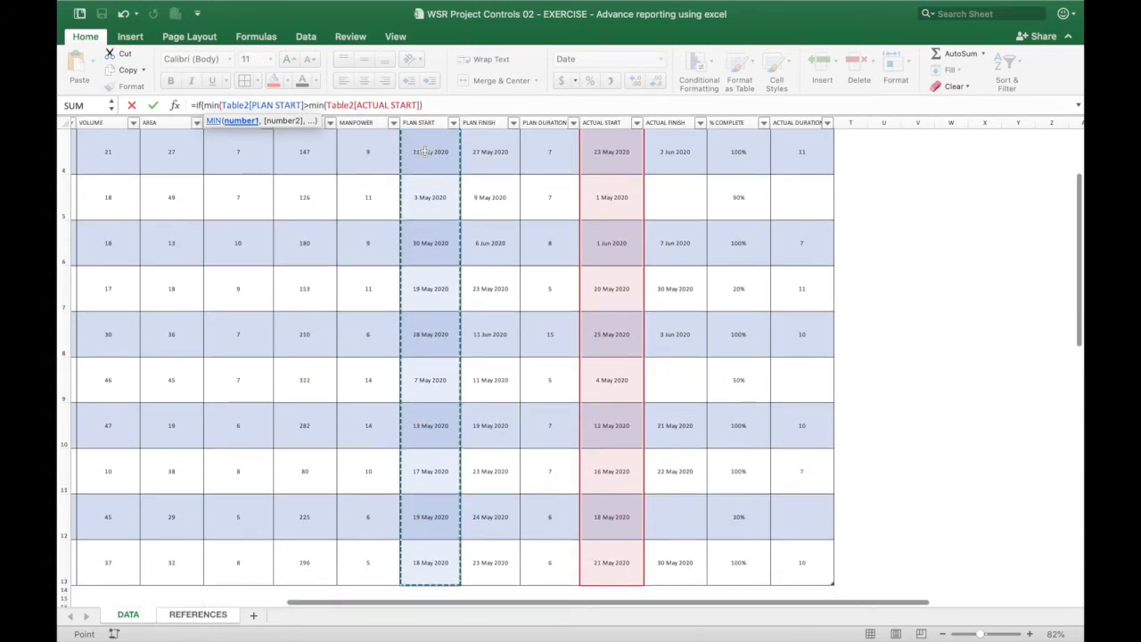
# Step: Add MIN of Table2's whole ACTUAL START column as the Min Date IF formula's value if true
pyautogui.click(474, 104)
pyautogui.write(',')
pyautogui.write('min(')
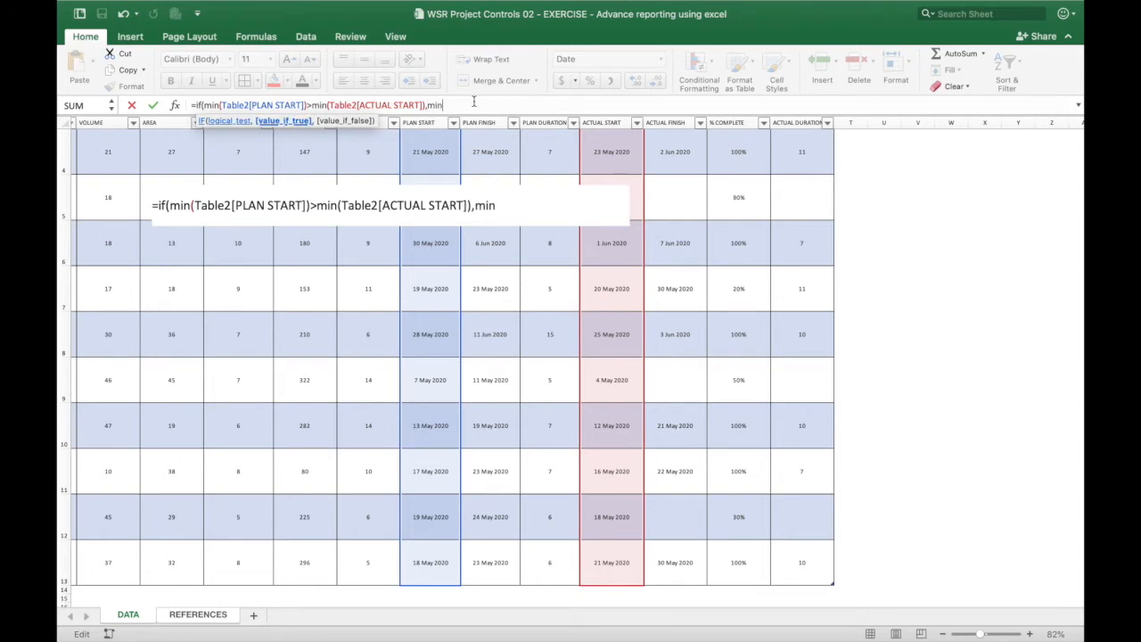
pyautogui.click(623, 157)
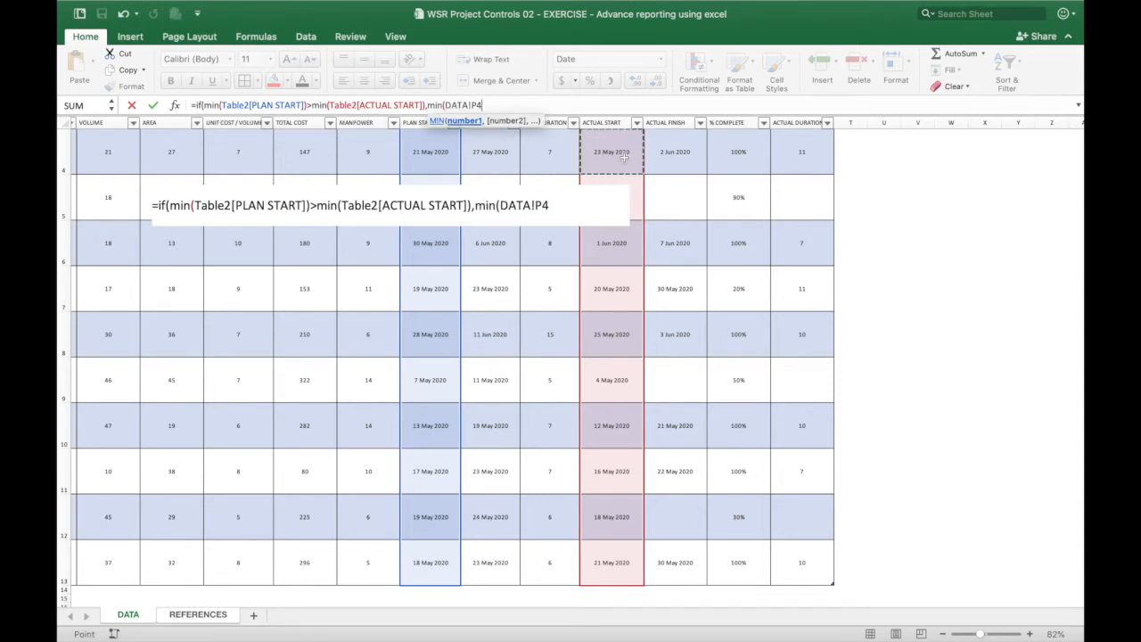
pyautogui.press('super+shift+Down')
pyautogui.write('),')
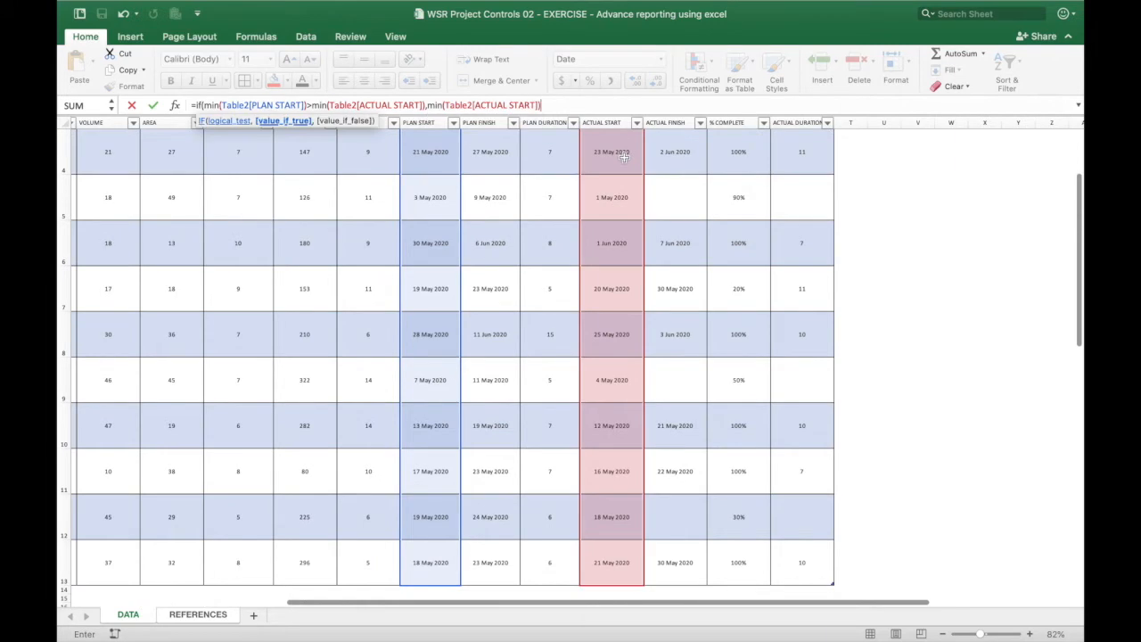
# Step: Add MIN of Table2's whole PLAN START column as the value if false and complete the Min Date formula
pyautogui.write('min(')
pyautogui.moveTo(430, 197)
pyautogui.mouseDown()
pyautogui.moveTo(437, 174)
pyautogui.moveTo(441, 182)
pyautogui.mouseUp()
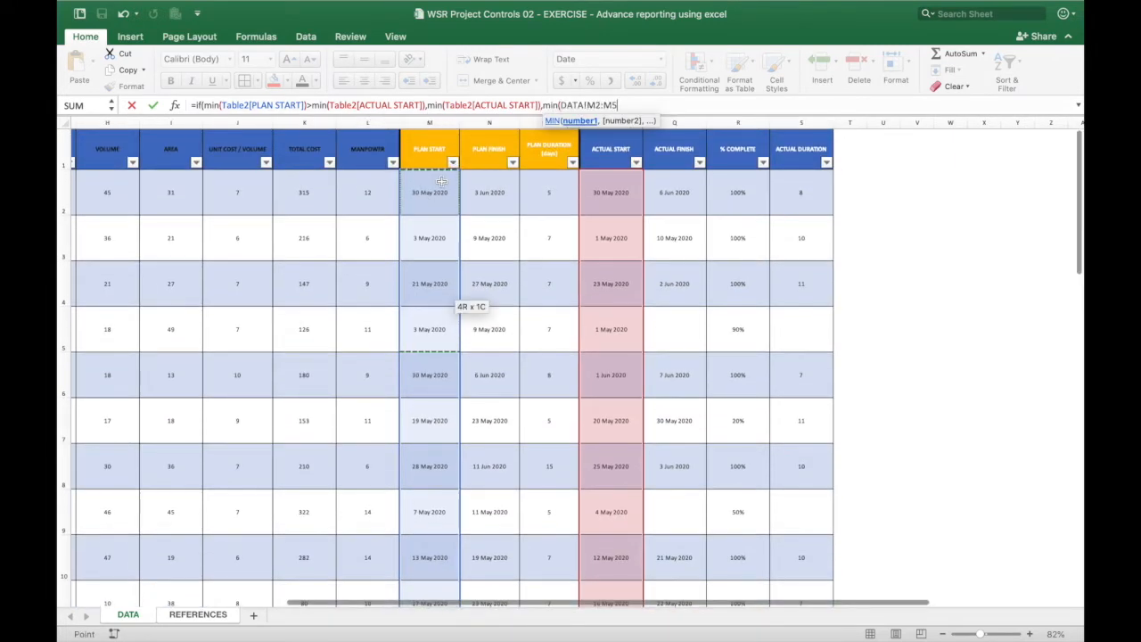
pyautogui.press('super+shift+Down')
pyautogui.press('super+Up')
pyautogui.press('super+shift+Down')
pyautogui.write('))')
pyautogui.press('Return')
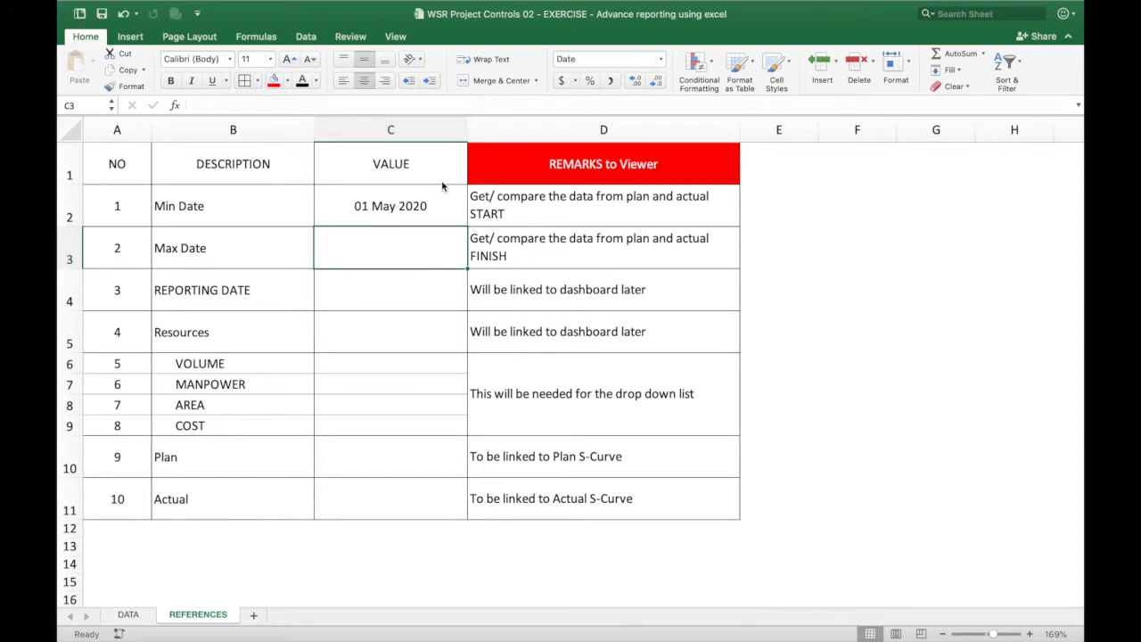
# Step: In Max Date cell C3, begin an IF formula testing MAX of Table2's PLAN FINISH column greater than MAX of its ACTUAL FINISH column
pyautogui.write('=if(')
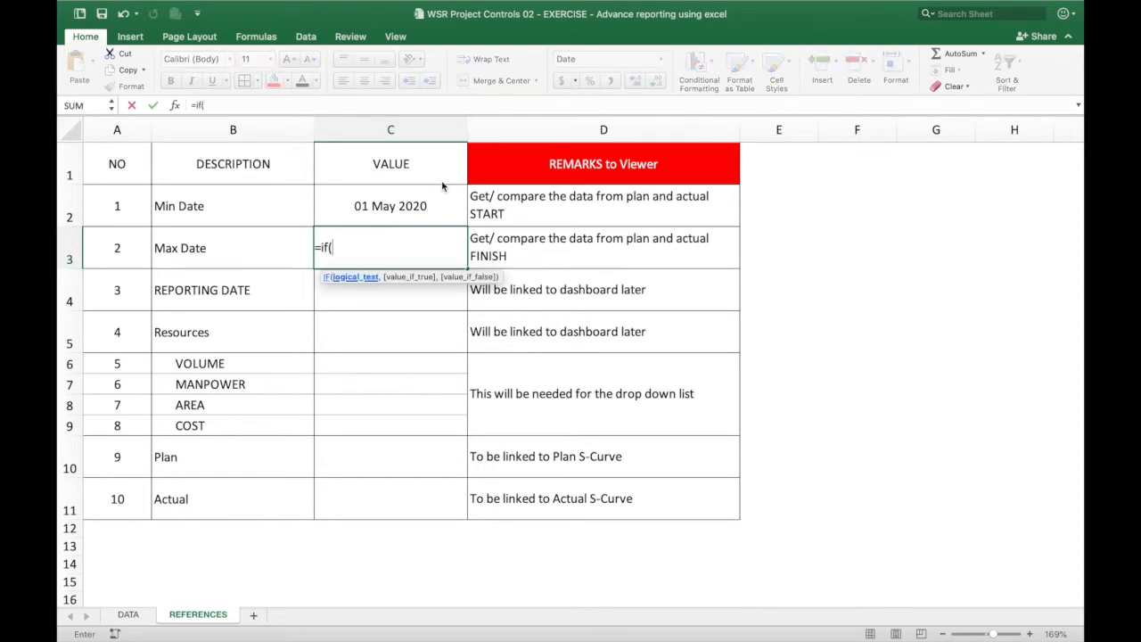
pyautogui.write('max(')
pyautogui.click(129, 614)
pyautogui.scroll(3, 517, 250)
pyautogui.click(545, 196)
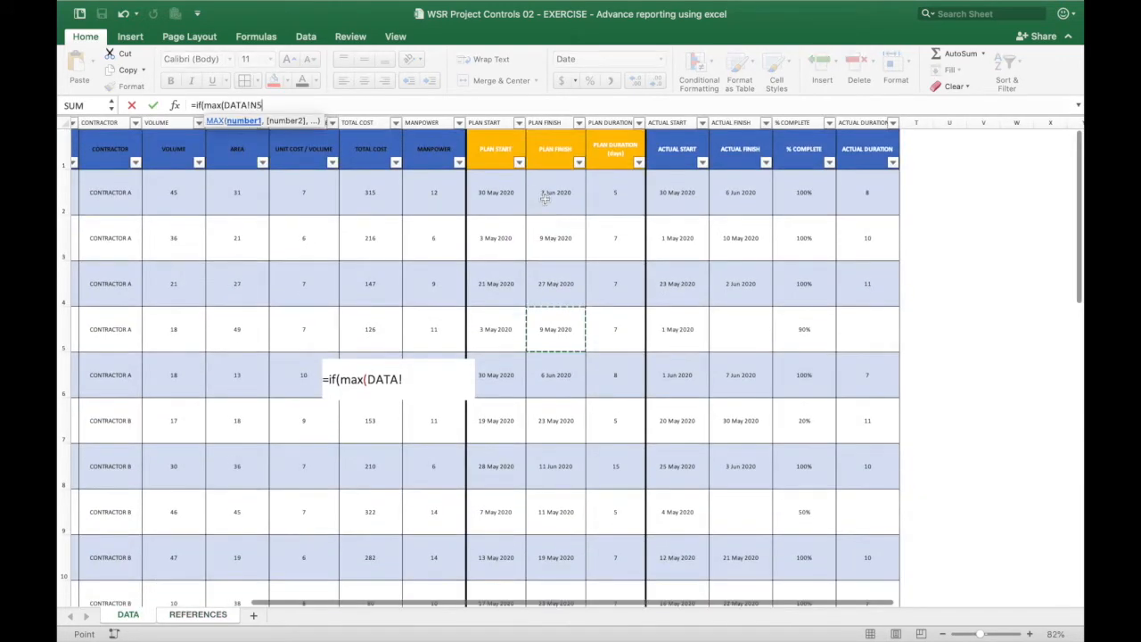
pyautogui.press('super+shift+Down')
pyautogui.write(')>max(')
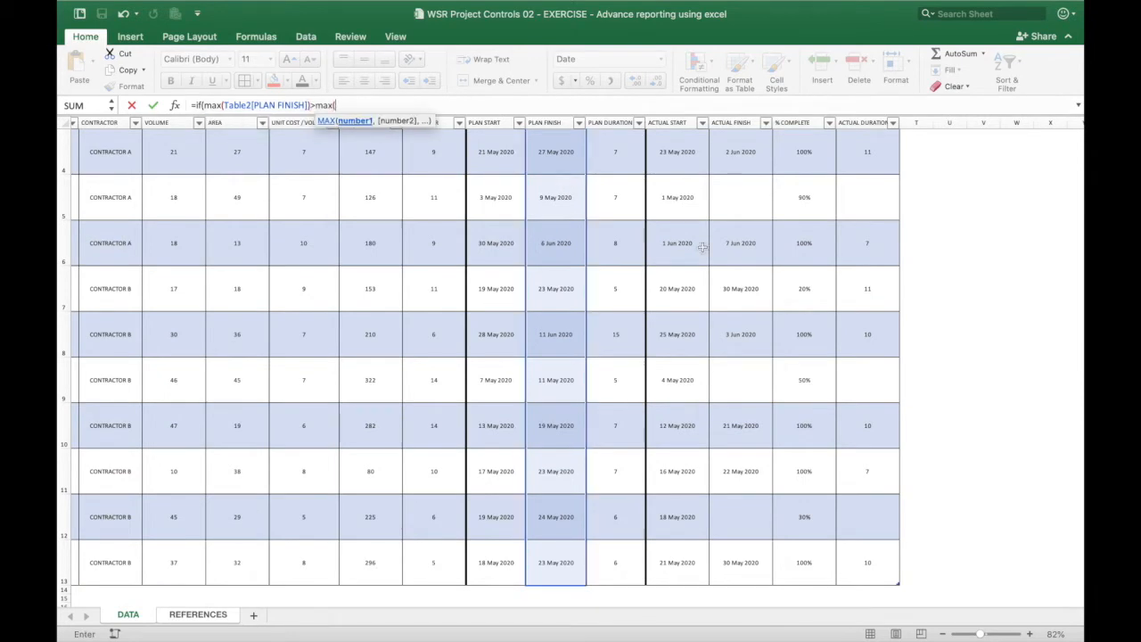
pyautogui.scroll(3, 703, 249)
pyautogui.click(740, 188)
pyautogui.press('super+shift+Down')
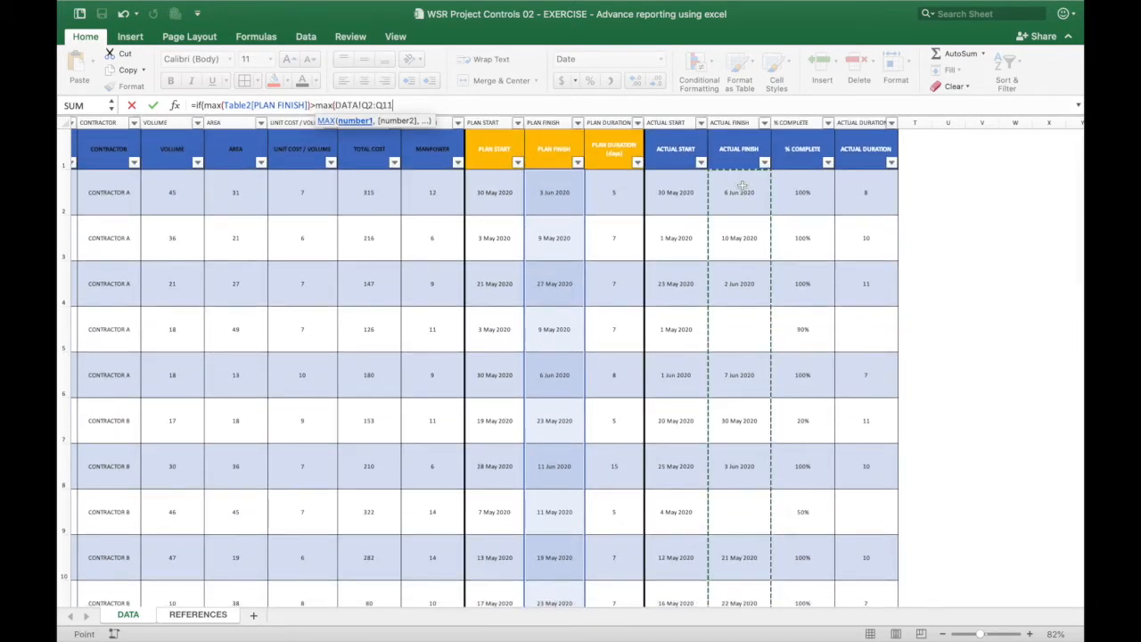
# Step: Add MAX of Table2's whole PLAN FINISH column as the Max Date IF formula's value if true
pyautogui.write('),ma')
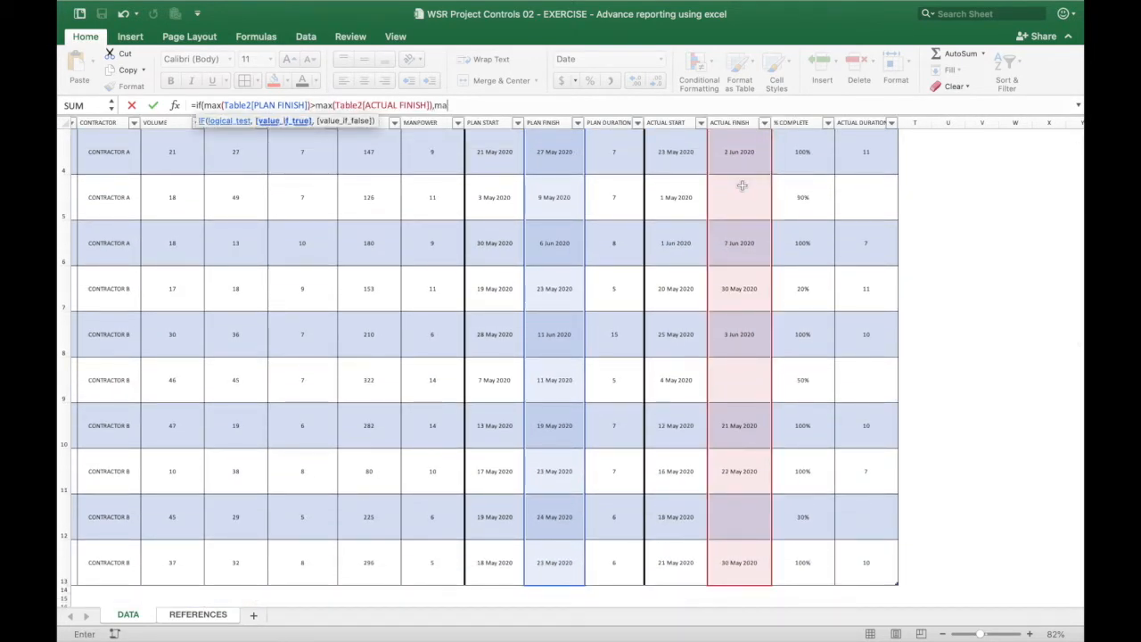
pyautogui.write('x(')
pyautogui.scroll(3, 567, 190)
pyautogui.click(564, 190)
pyautogui.press('super+shift+Down')
pyautogui.write('),')
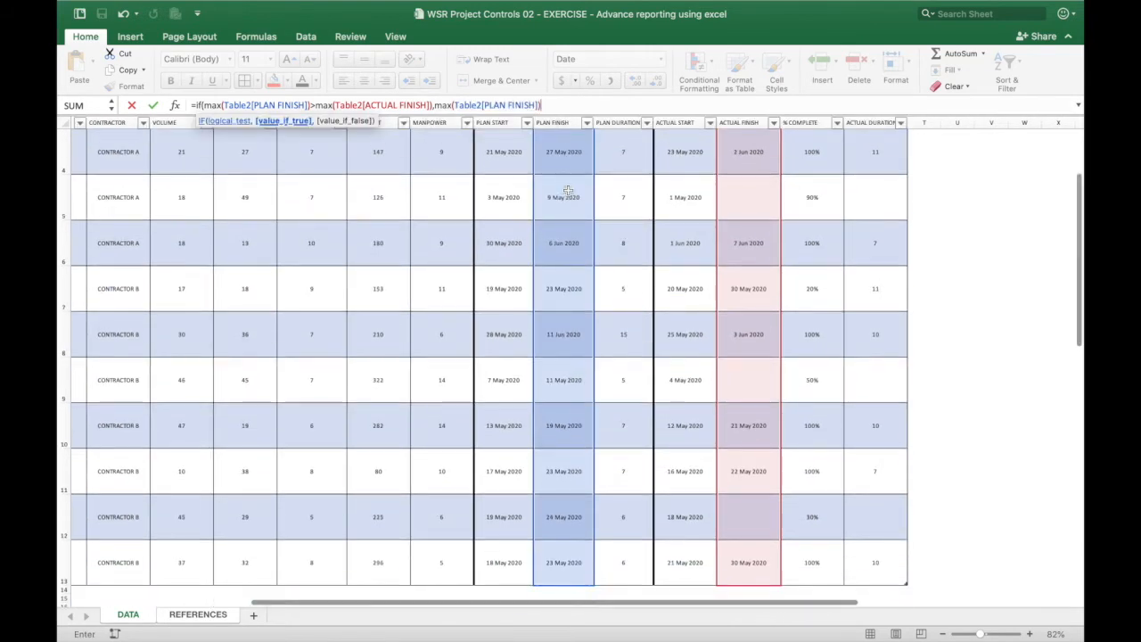
# Step: Add MAX of Table2's whole ACTUAL FINISH column as the value if false and complete the Max Date formula
pyautogui.write('max(')
pyautogui.click(747, 197)
pyautogui.scroll(3, 743, 192)
pyautogui.click(742, 191)
pyautogui.press('super+shift+Down')
pyautogui.write('))')
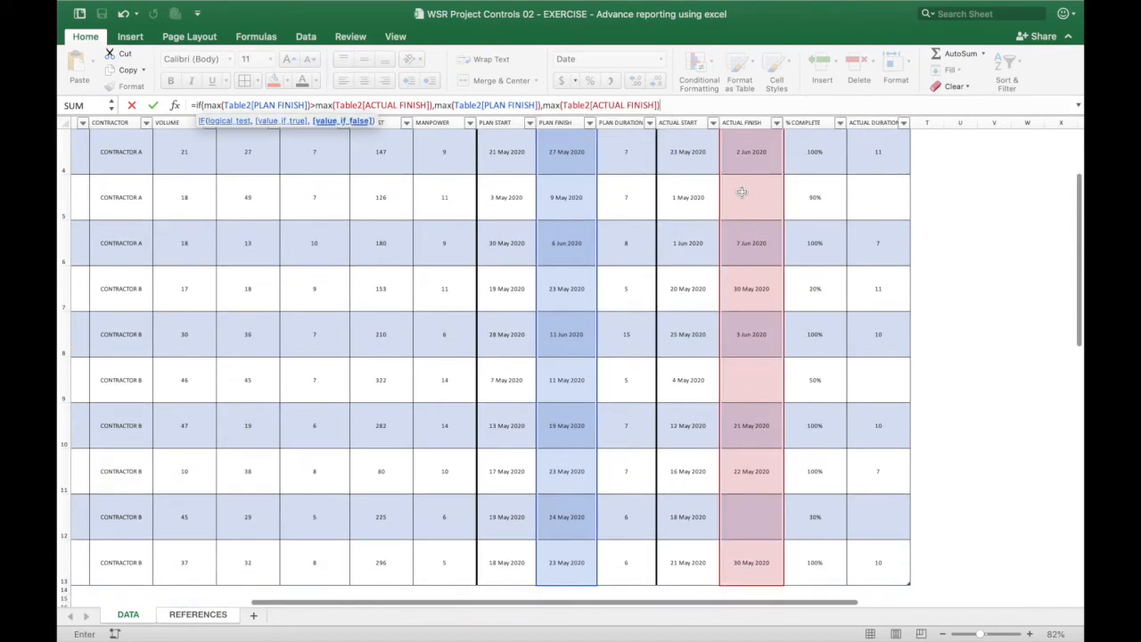
pyautogui.press('Return')
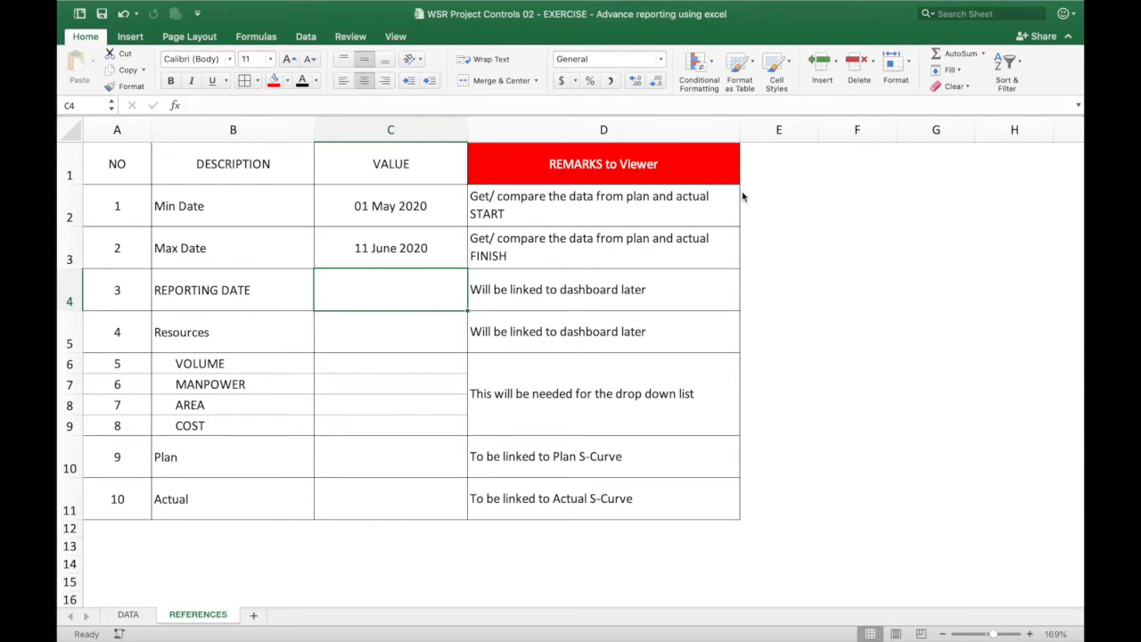
# Step: Name the REFERENCES range B6:B9, holding VOLUME, MANPOWER, AREA and COST, as resource
pyautogui.click(217, 300)
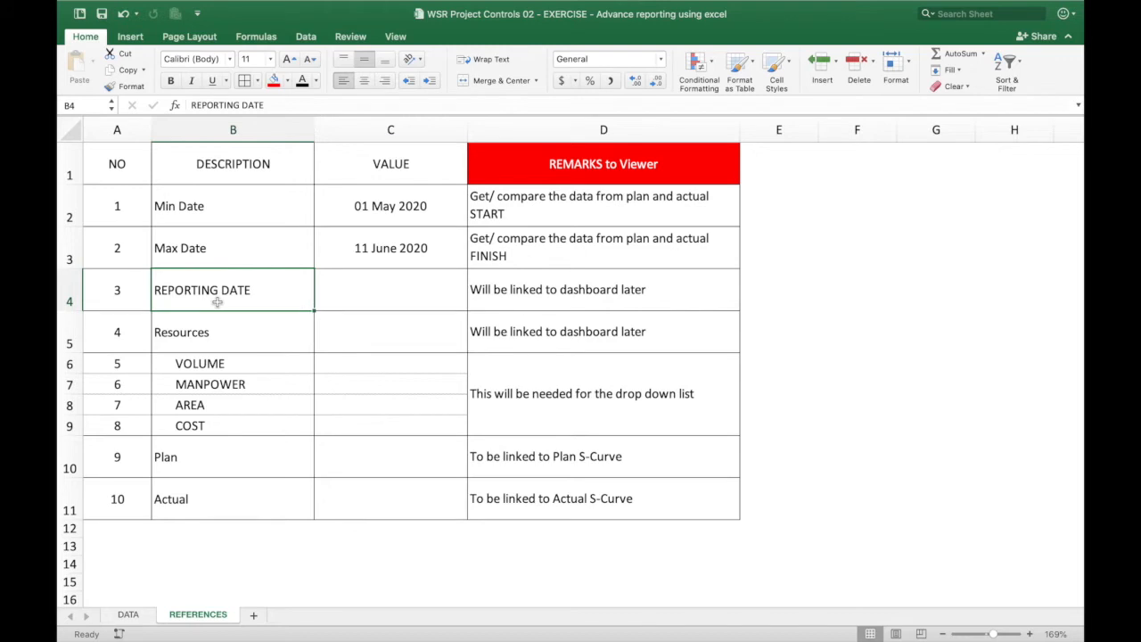
pyautogui.click(225, 337)
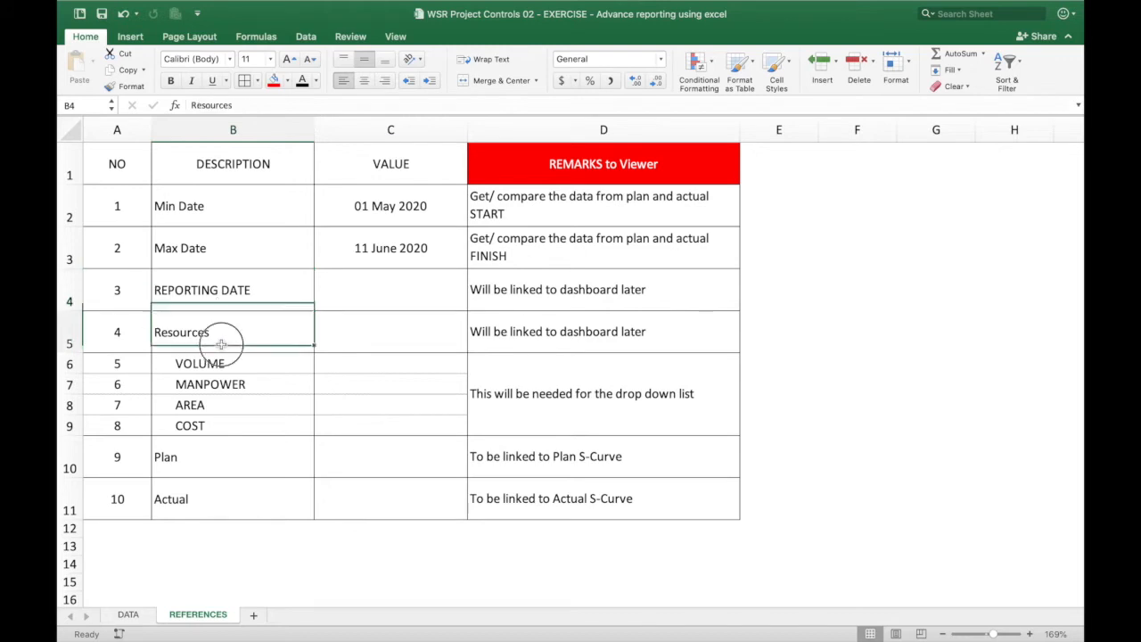
pyautogui.moveTo(221, 365); pyautogui.dragTo(211, 431)
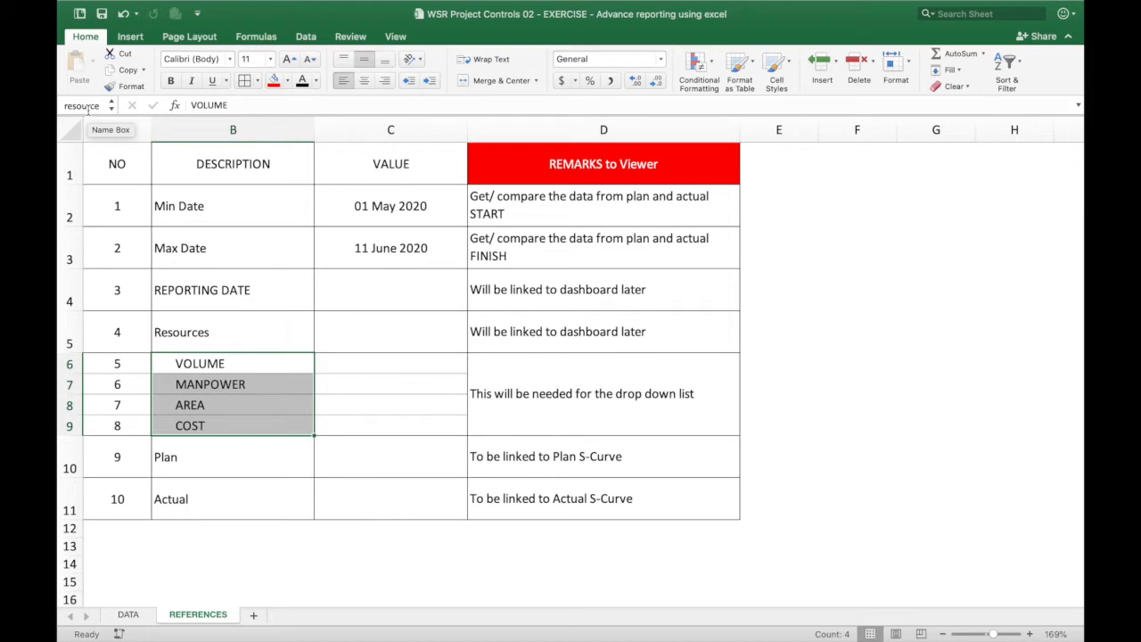
pyautogui.moveTo(172, 443); pyautogui.dragTo(182, 486)
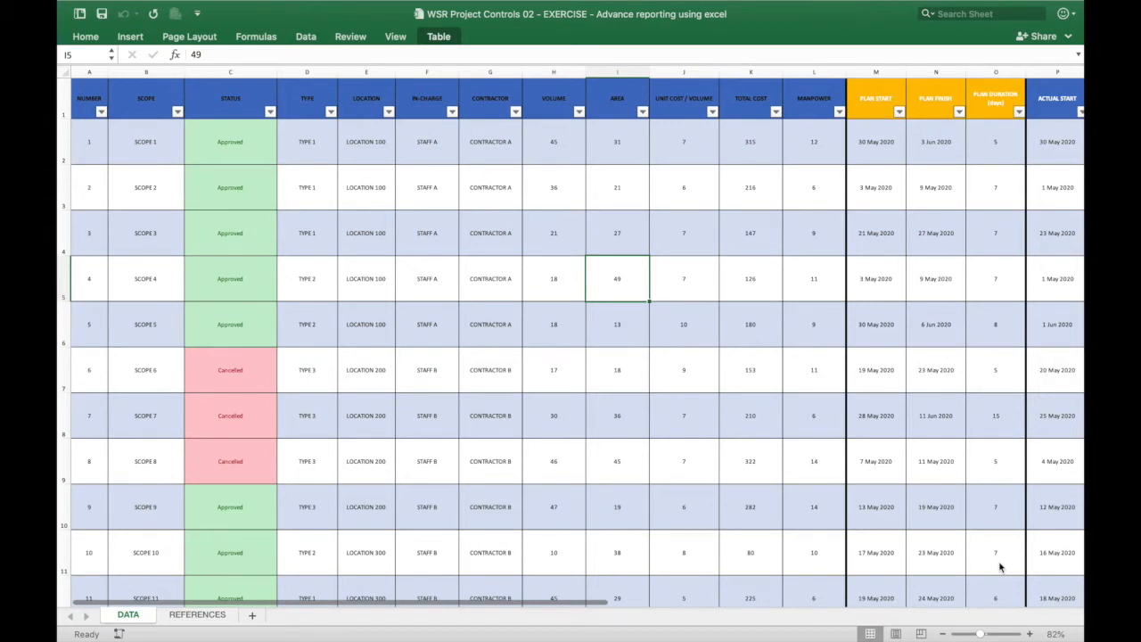
# Step: Create a PivotTable on a new worksheet from the whole Table2 range on the DATA sheet
pyautogui.click(91, 103)
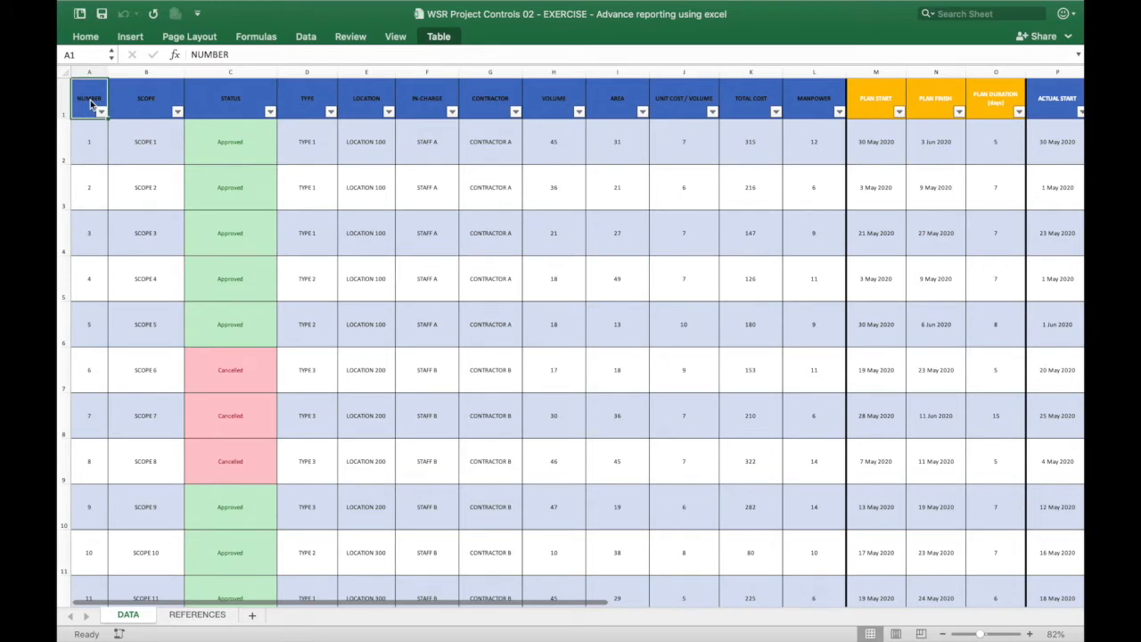
pyautogui.hotkey('ctrl', 'shift', 'Right')
pyautogui.hotkey('ctrl', 'shift', 'Down')
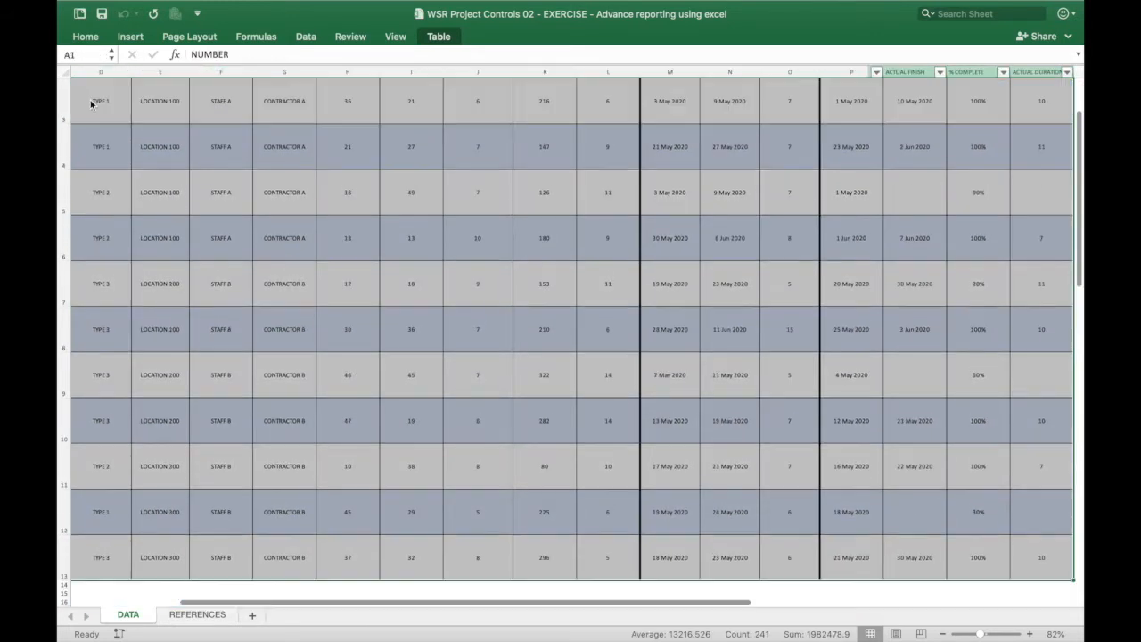
pyautogui.click(129, 36)
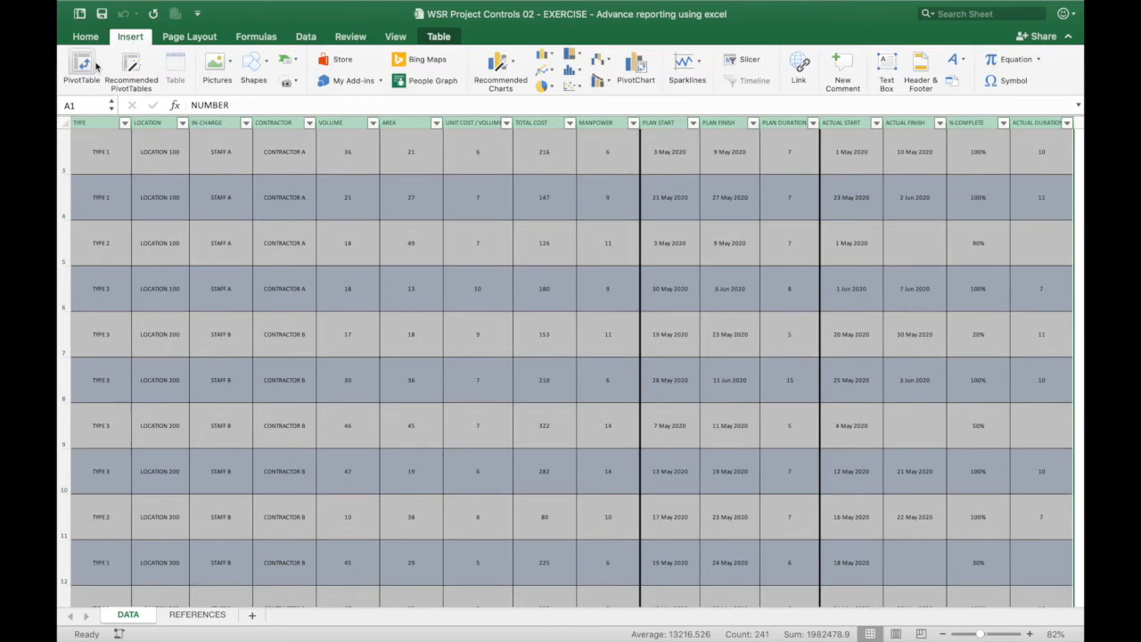
pyautogui.click(85, 66)
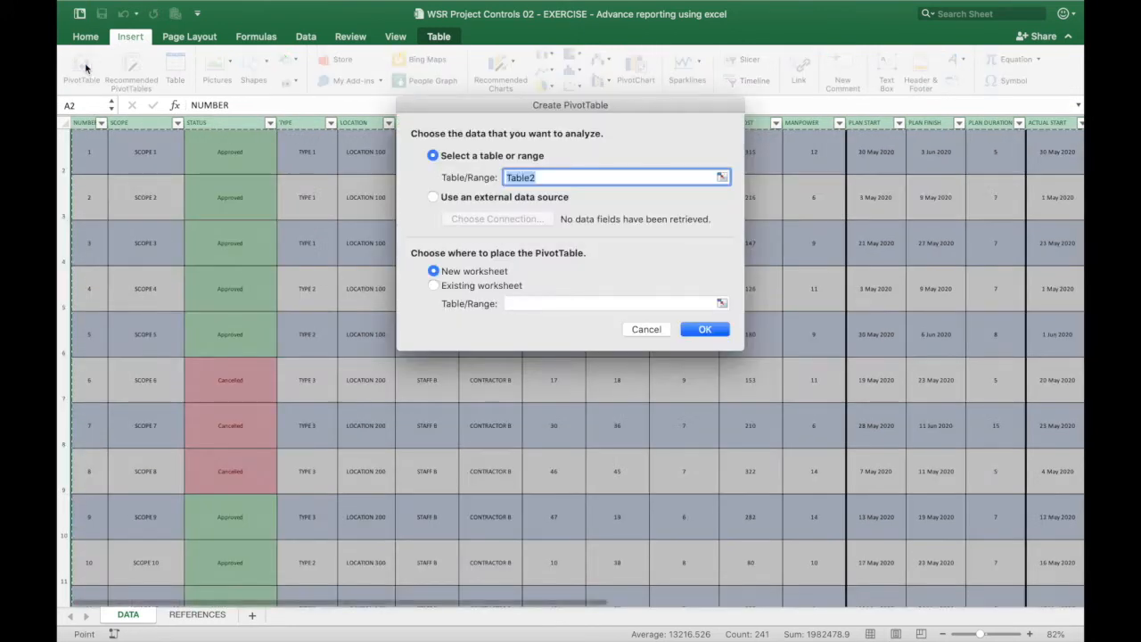
pyautogui.click(703, 329)
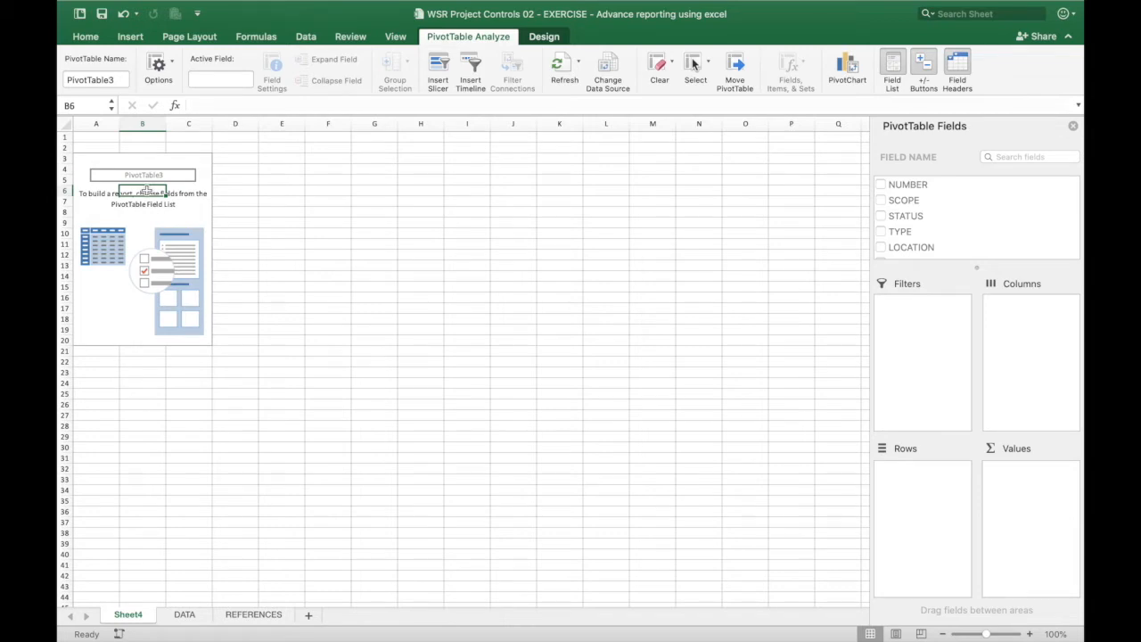
# Step: Add the SCOPE, PLAN START and PLAN FINISH fields to the PivotTable's rows
pyautogui.click(882, 200)
pyautogui.click(1016, 157)
pyautogui.write('plan')
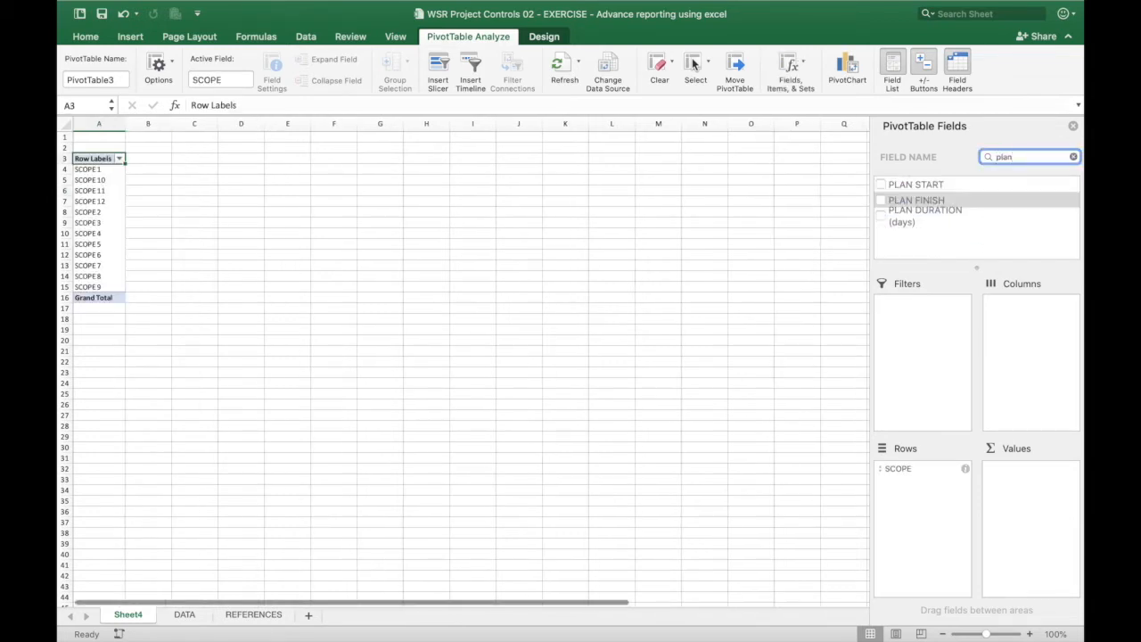
pyautogui.click(880, 185)
pyautogui.click(881, 200)
# Step: Add the ACTUAL START and ACTUAL FINISH fields to the PivotTable, placing both in Rows below PLAN FINISH
pyautogui.click(1032, 156)
pyautogui.press('BackSpace')
pyautogui.press('BackSpace')
pyautogui.press('BackSpace')
pyautogui.press('BackSpace')
pyautogui.write('actual')
pyautogui.click(880, 184)
pyautogui.click(882, 201)
pyautogui.moveTo(1025, 468); pyautogui.dragTo(927, 516)
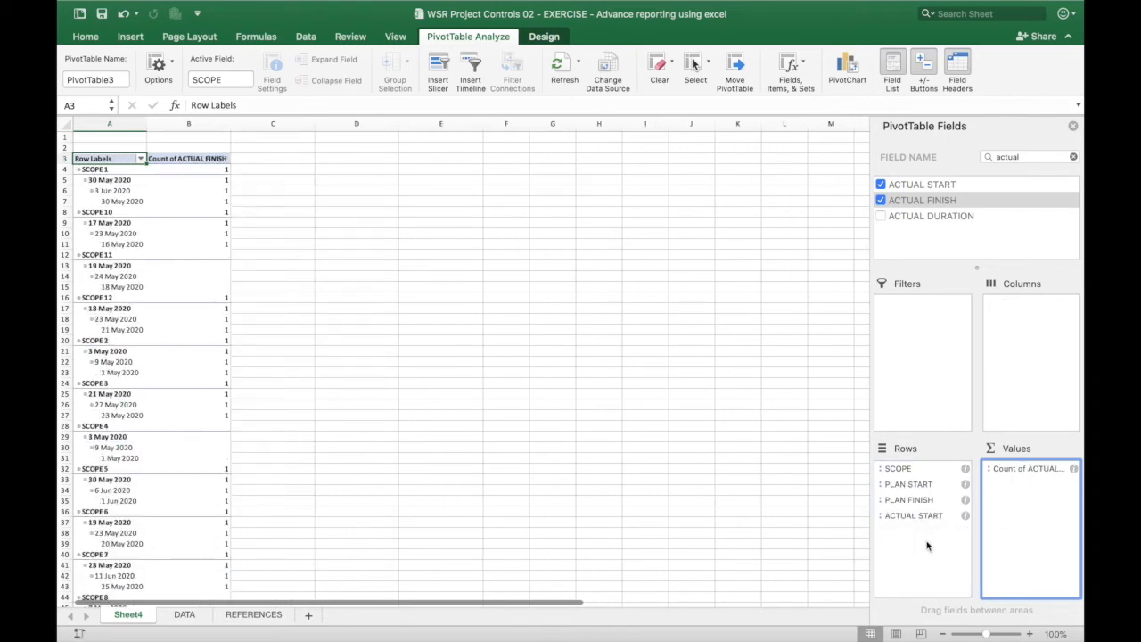
pyautogui.moveTo(1025, 468); pyautogui.dragTo(927, 531)
# Step: Switch the PivotTable to the classic layout through its PivotTable options, so each row field has its own column
pyautogui.click(369, 374)
pyautogui.click(132, 328)
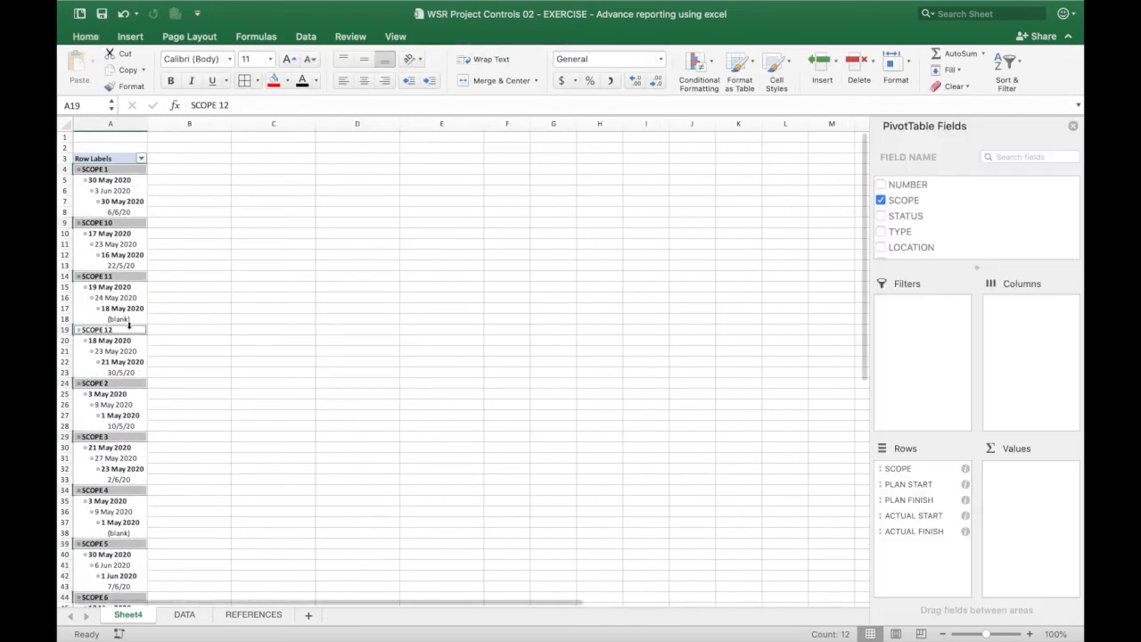
pyautogui.click(122, 203)
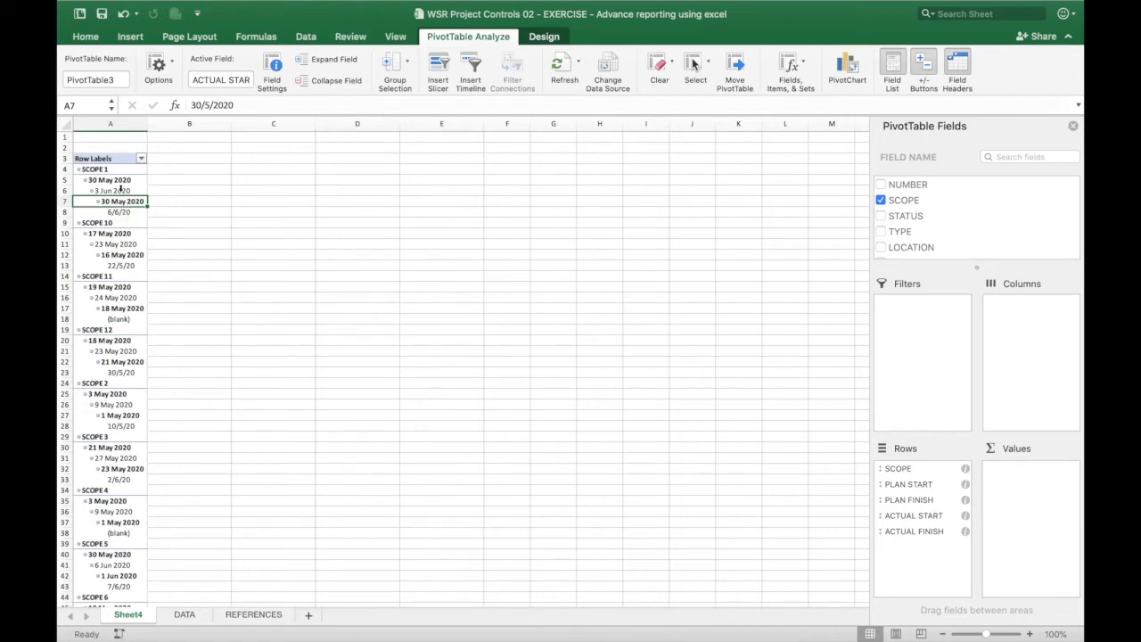
pyautogui.rightClick(121, 188)
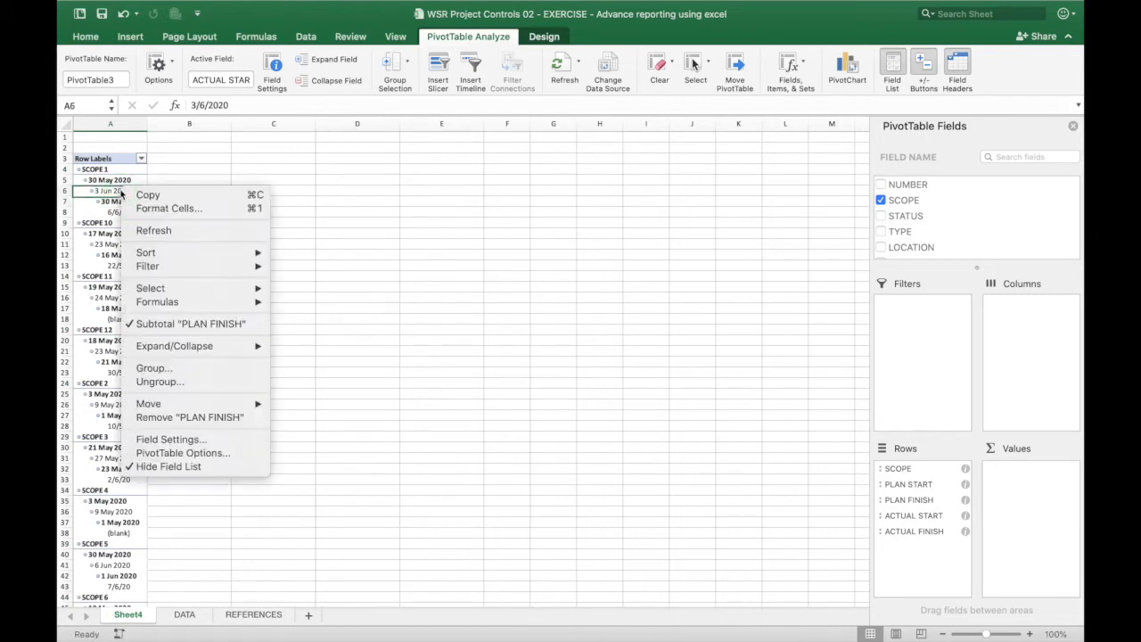
pyautogui.click(181, 453)
pyautogui.click(191, 430)
pyautogui.click(374, 610)
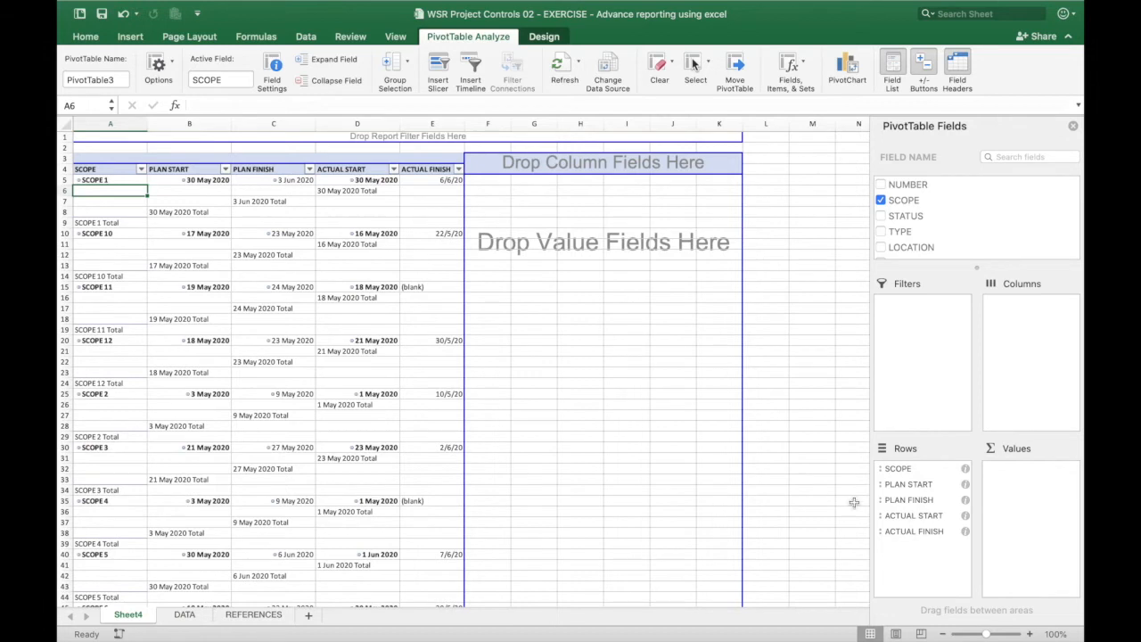
# Step: Set the subtotals of the ACTUAL FINISH row field to None
pyautogui.click(915, 532)
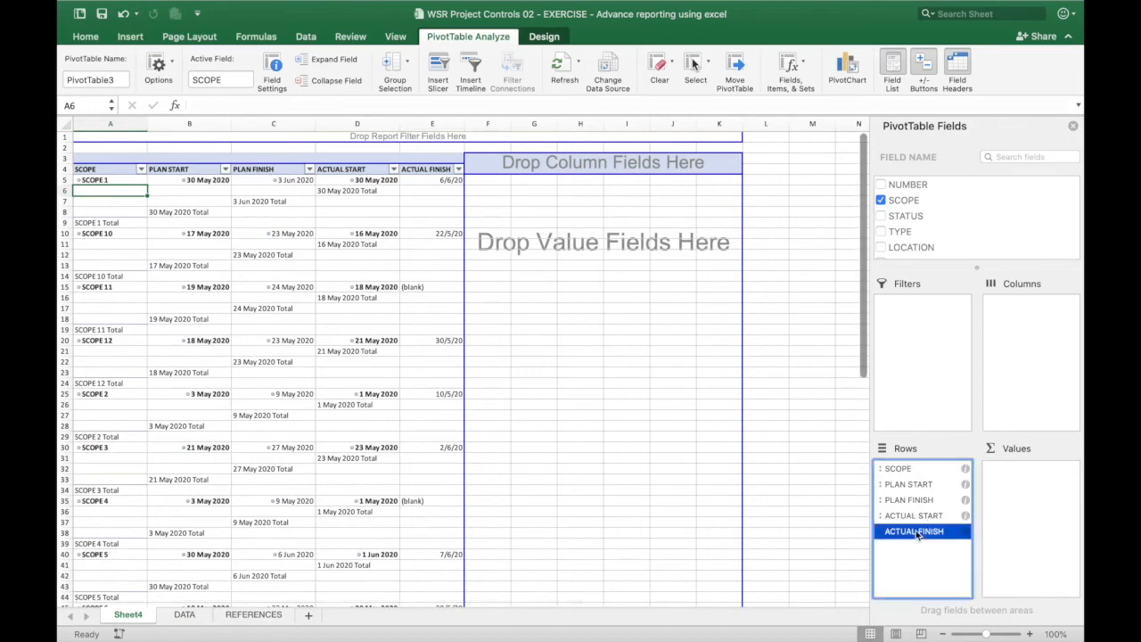
pyautogui.rightClick(918, 533)
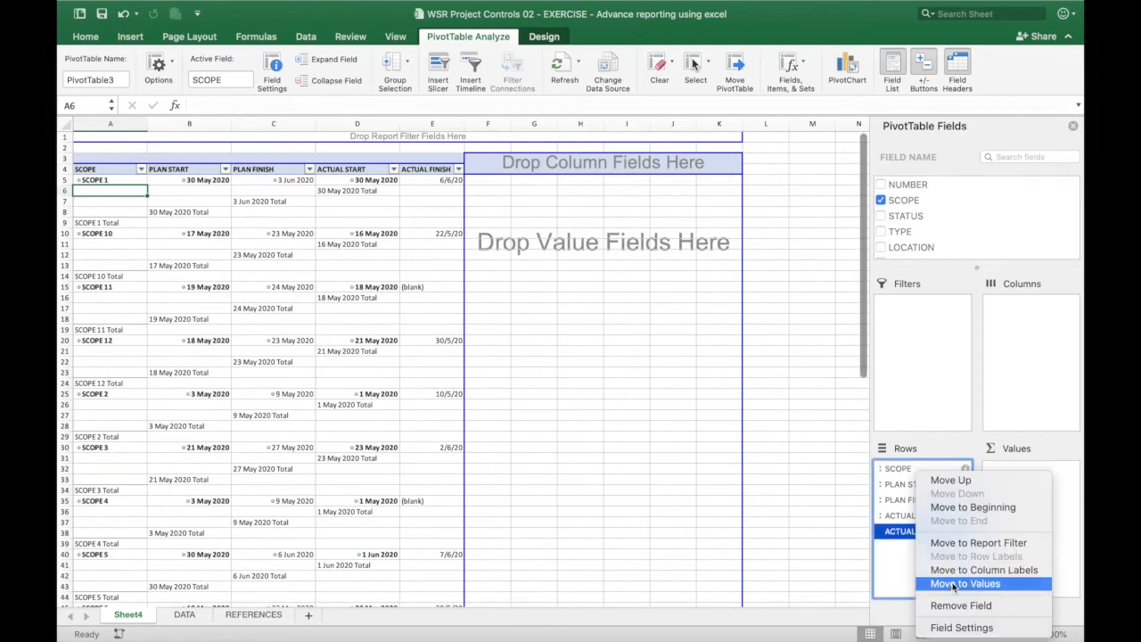
pyautogui.click(962, 628)
pyautogui.click(476, 223)
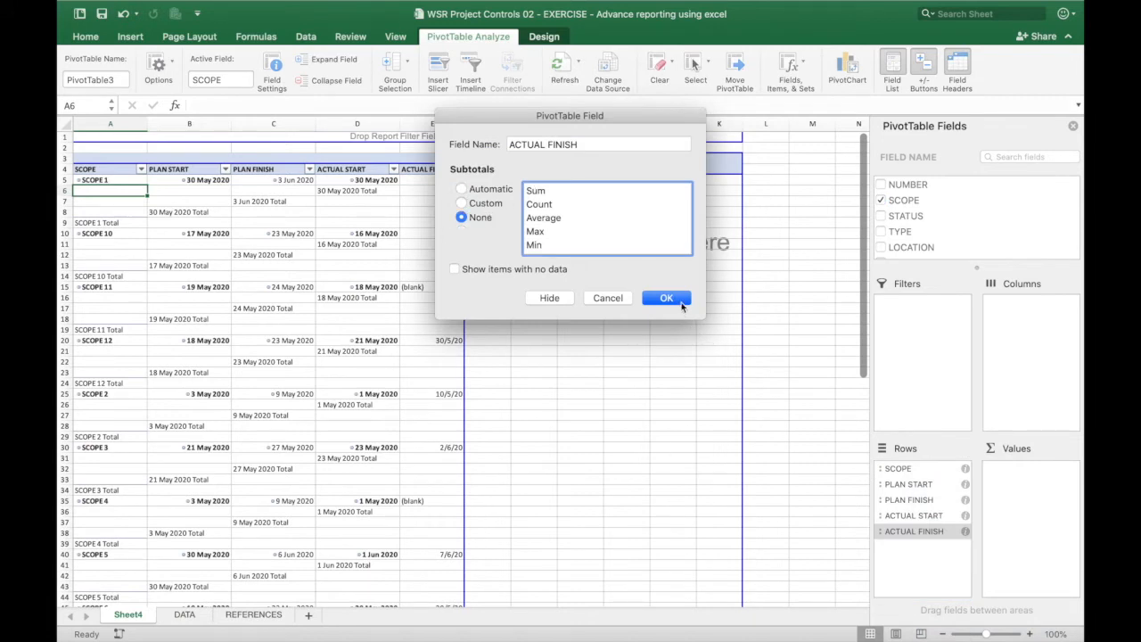
pyautogui.click(666, 298)
# Step: Set the subtotals of the remaining row fields ACTUAL START, PLAN FINISH, PLAN START and SCOPE to None
pyautogui.click(913, 515)
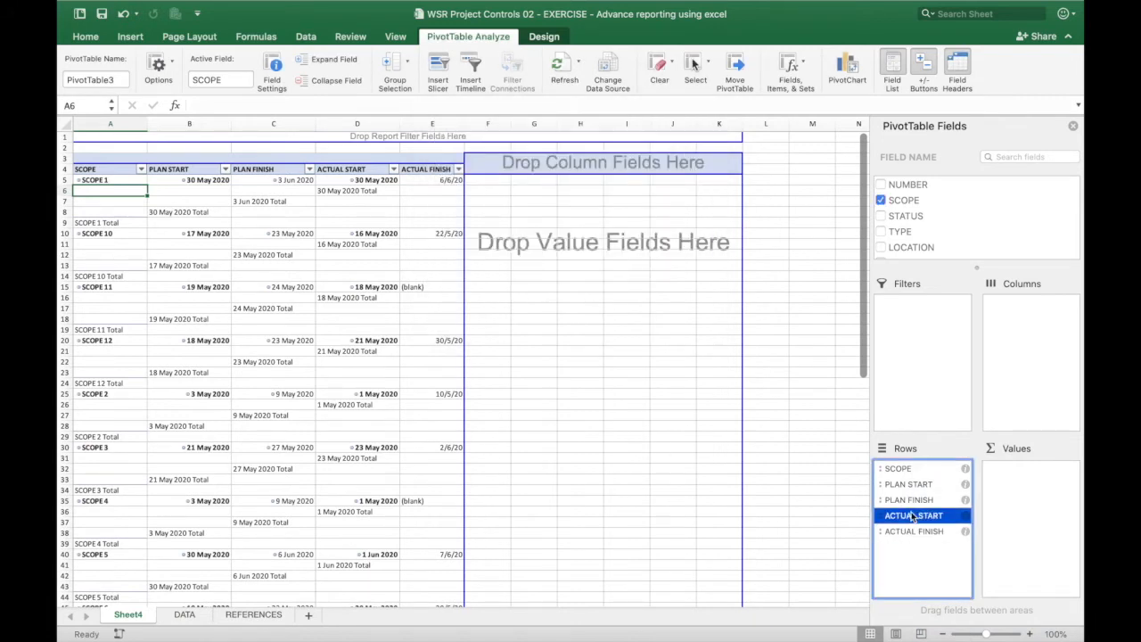
pyautogui.click(913, 517)
pyautogui.click(958, 624)
pyautogui.click(461, 216)
pyautogui.click(665, 298)
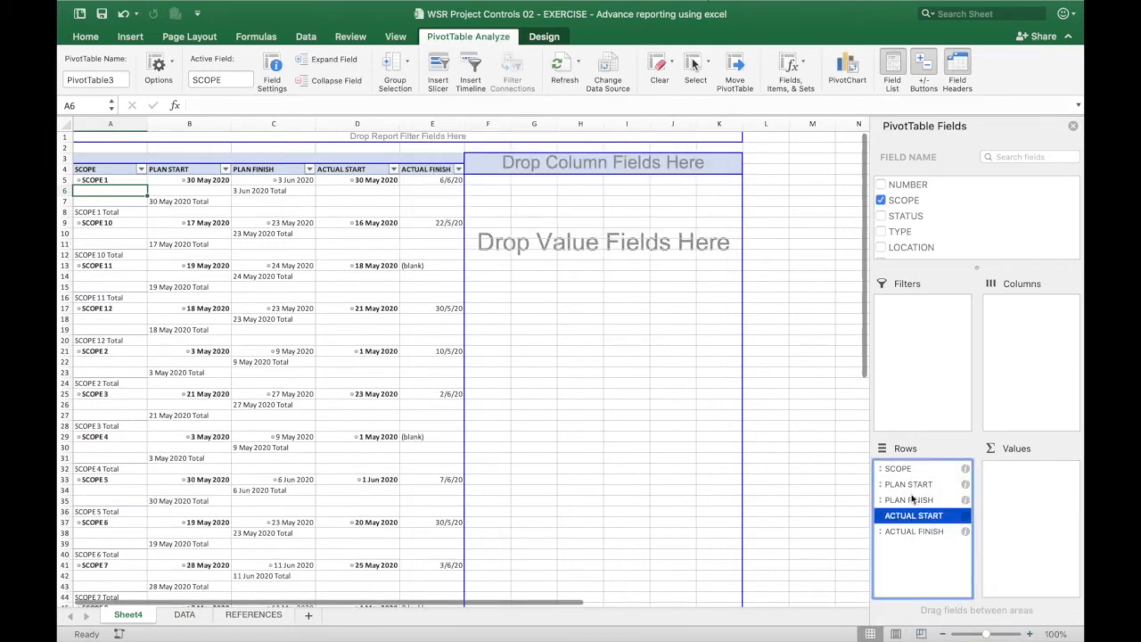
pyautogui.click(913, 515)
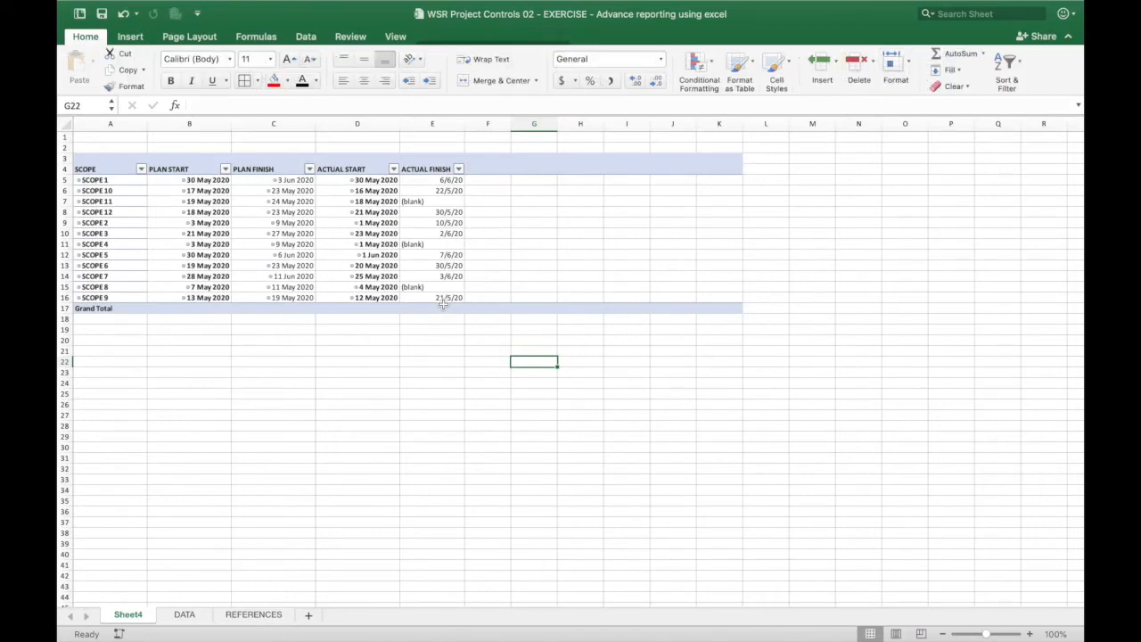
# Step: Format all plan and actual start and finish dates in the PivotTable with the 14 March 2012 date type
pyautogui.click(437, 276)
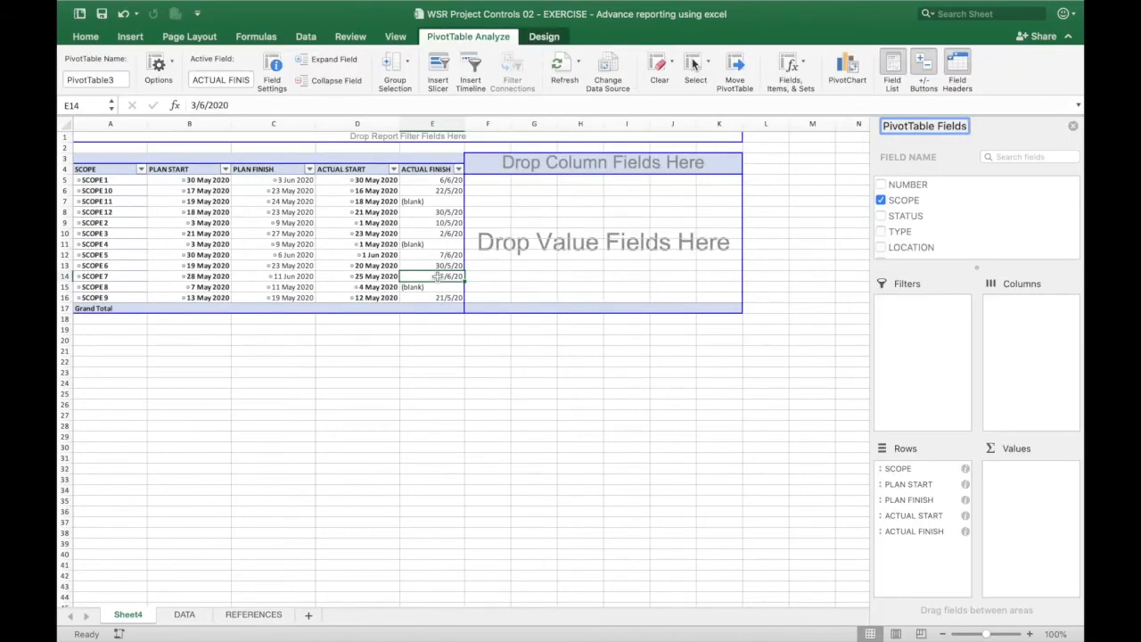
pyautogui.scroll(1, 438, 279)
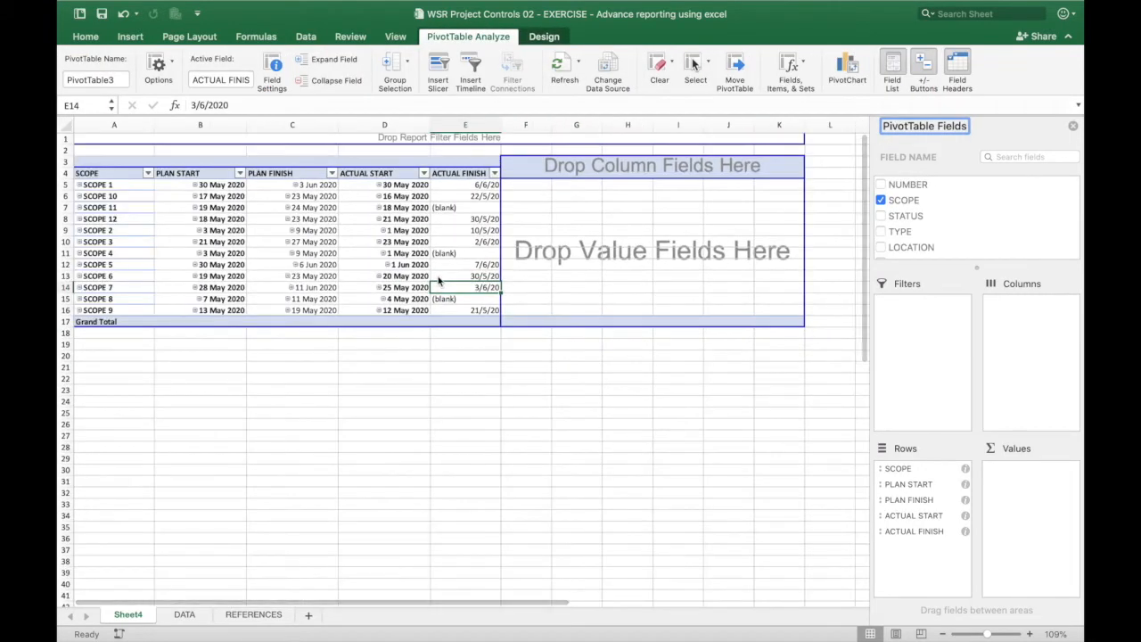
pyautogui.click(473, 181)
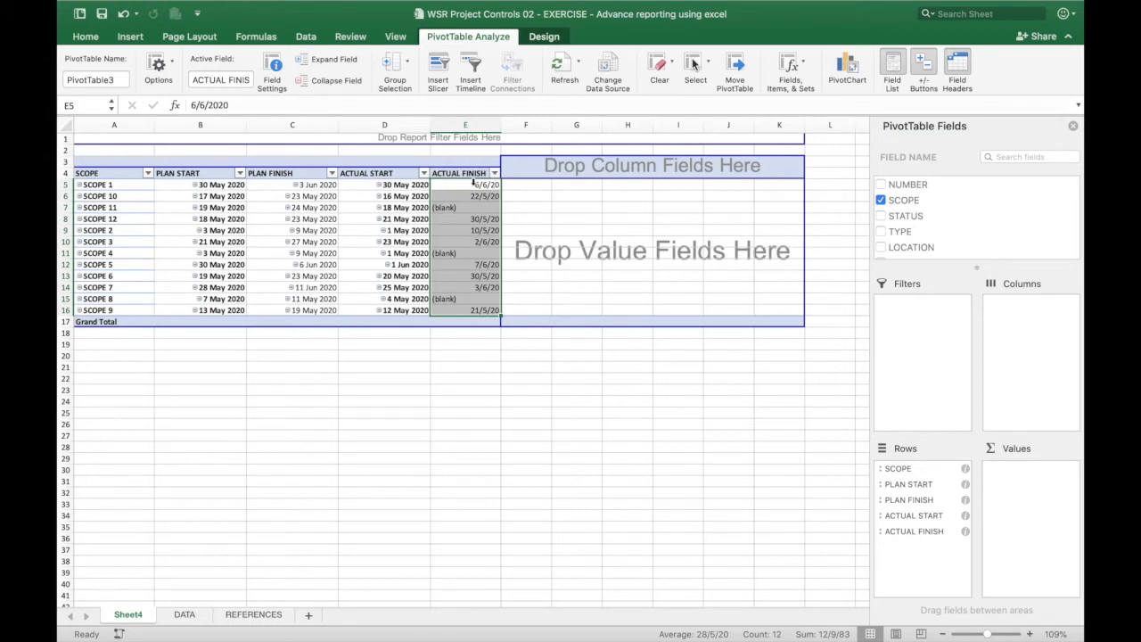
pyautogui.moveTo(226, 181); pyautogui.dragTo(448, 310)
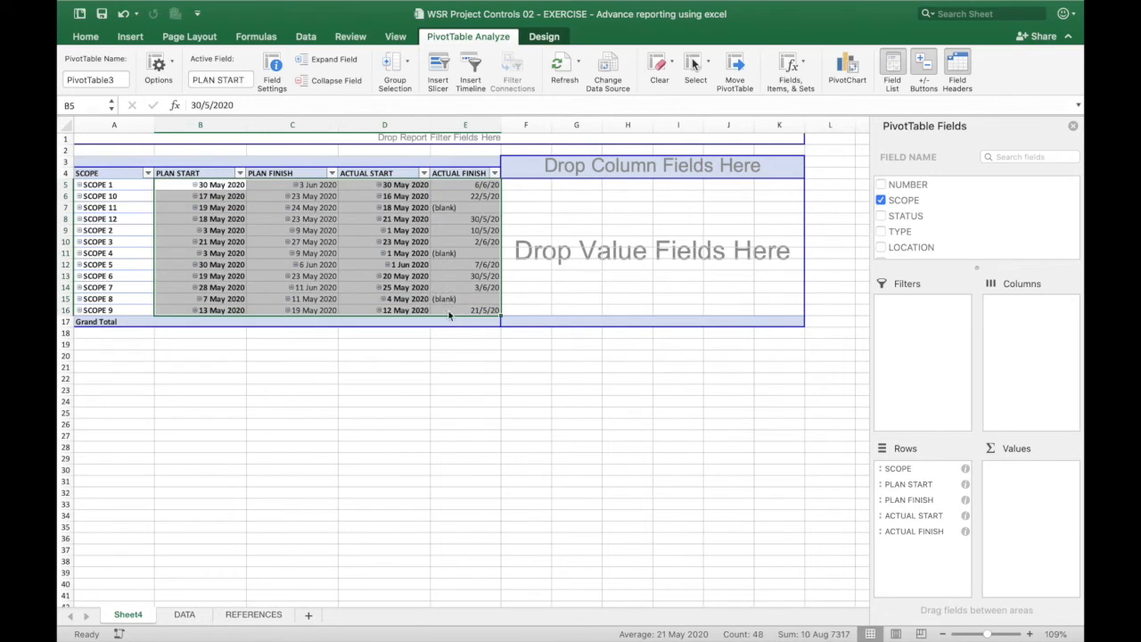
pyautogui.press('super+1')
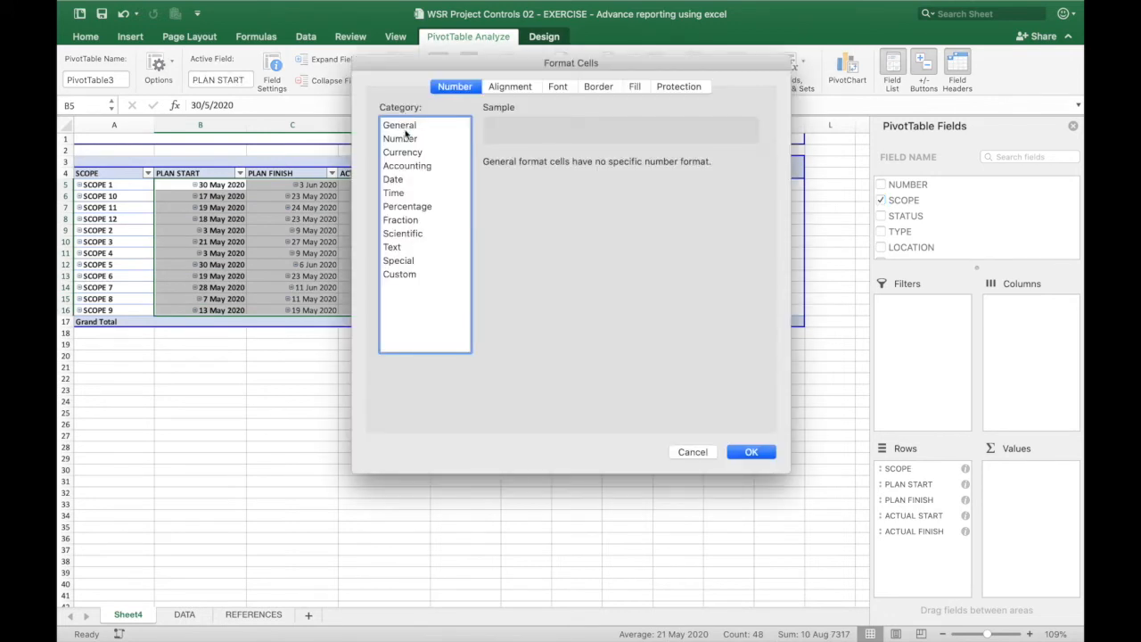
pyautogui.click(398, 180)
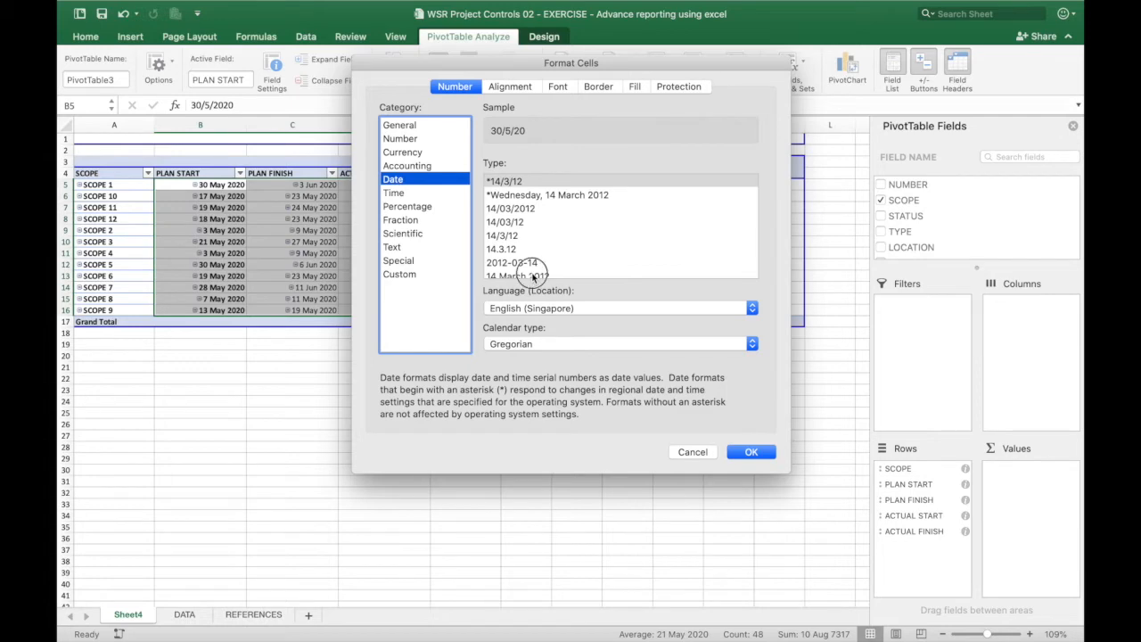
pyautogui.click(526, 272)
pyautogui.click(751, 452)
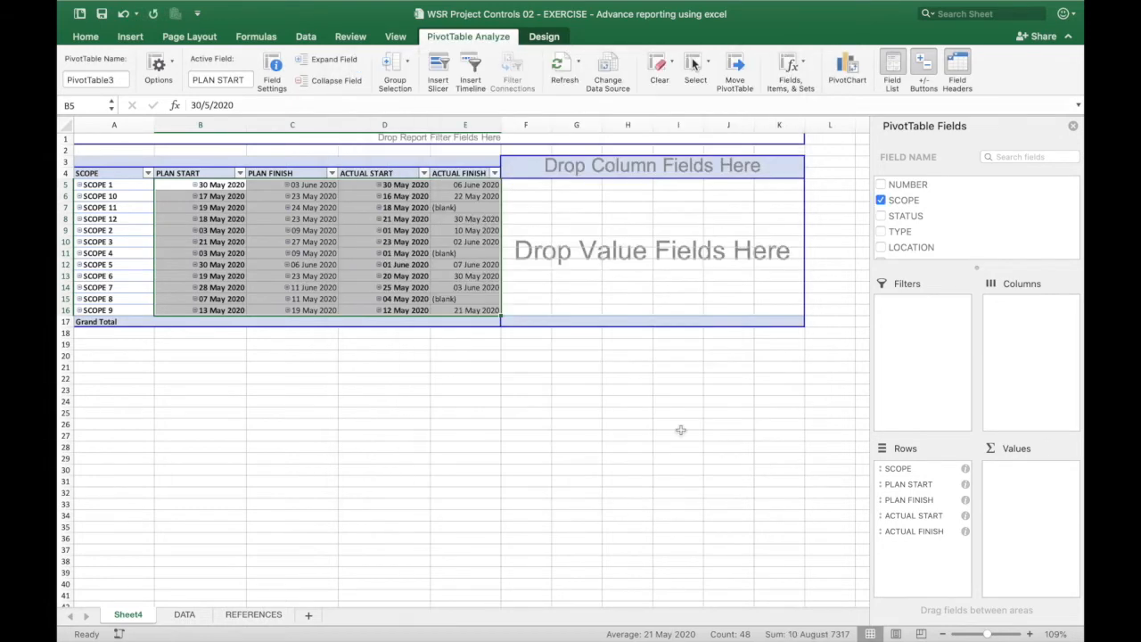
pyautogui.click(556, 400)
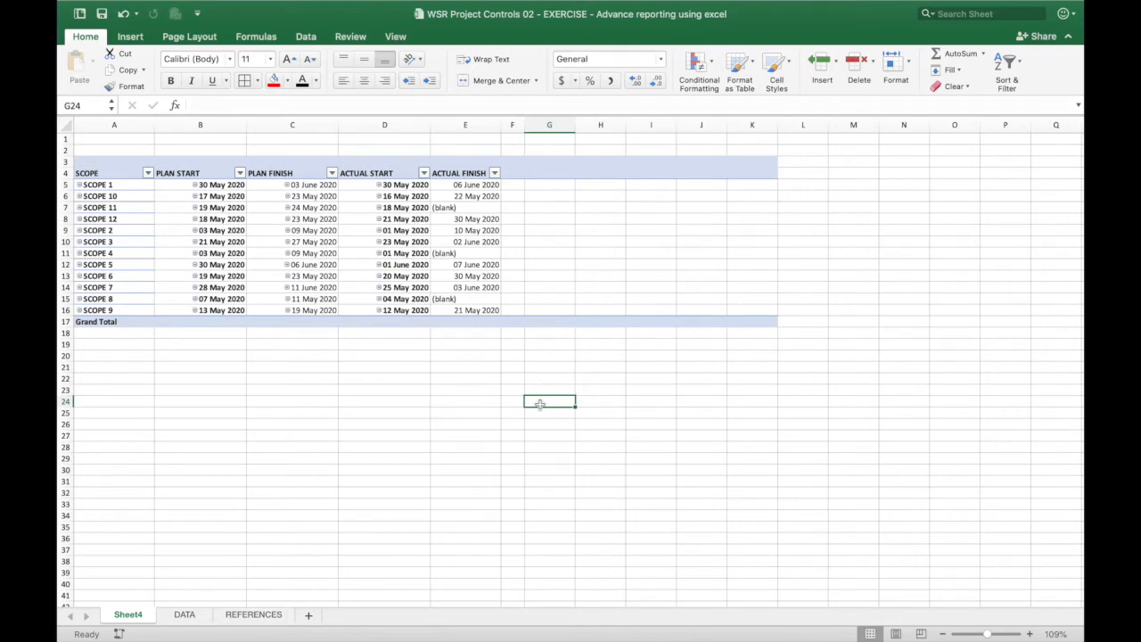
# Step: Insert blank rows at the top of the sheet, above the PivotTable
pyautogui.click(66, 150)
pyautogui.rightClick(66, 147)
pyautogui.click(92, 206)
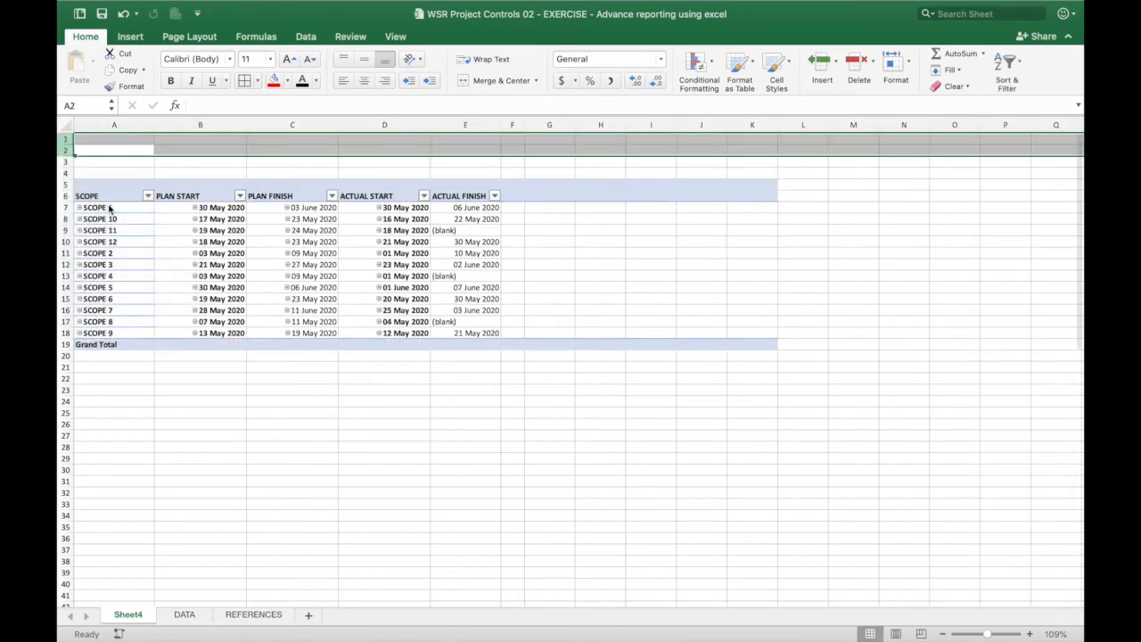
# Step: Copy the Min Date, Max Date and REPORTING DATE block from the REFERENCES sheet into A1:B3 above the PivotTable
pyautogui.click(254, 614)
pyautogui.moveTo(224, 229); pyautogui.dragTo(339, 273)
pyautogui.press('cmd+c')
pyautogui.click(134, 615)
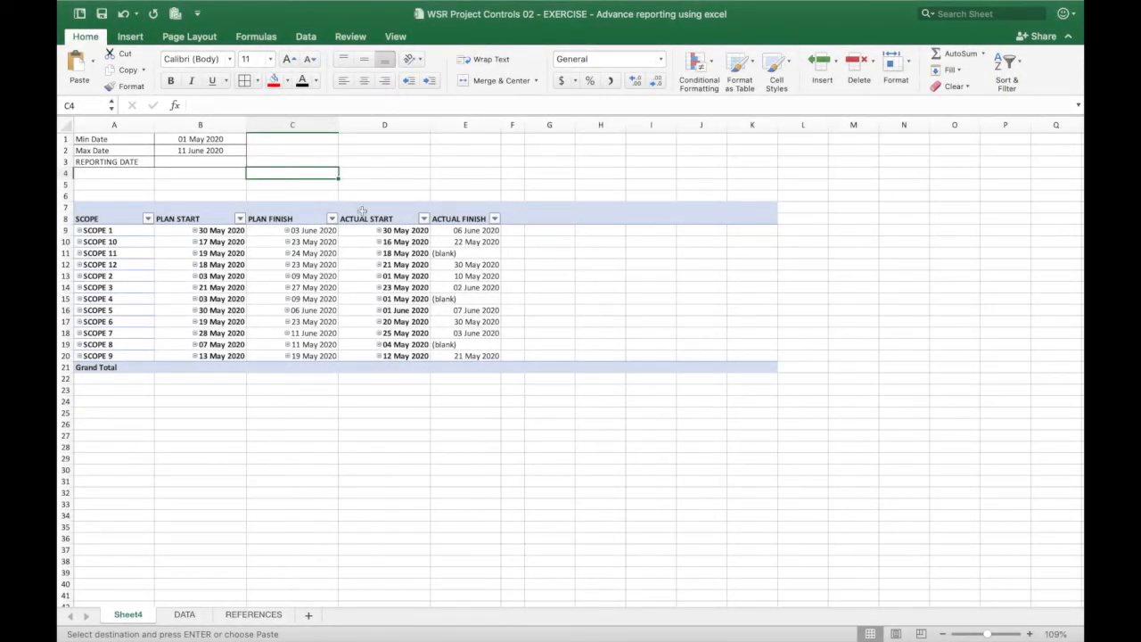
# Step: Add the NUMBER field to the PivotTable values and summarize it by Count
pyautogui.click(457, 276)
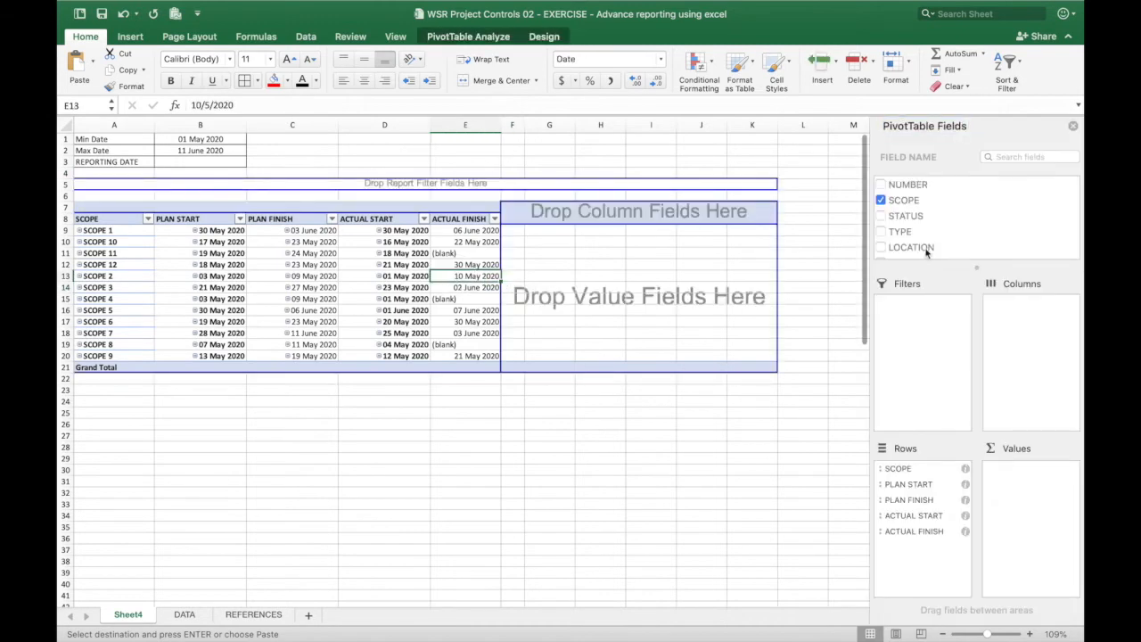
pyautogui.click(907, 185)
pyautogui.moveTo(906, 187); pyautogui.dragTo(908, 185)
pyautogui.click(882, 184)
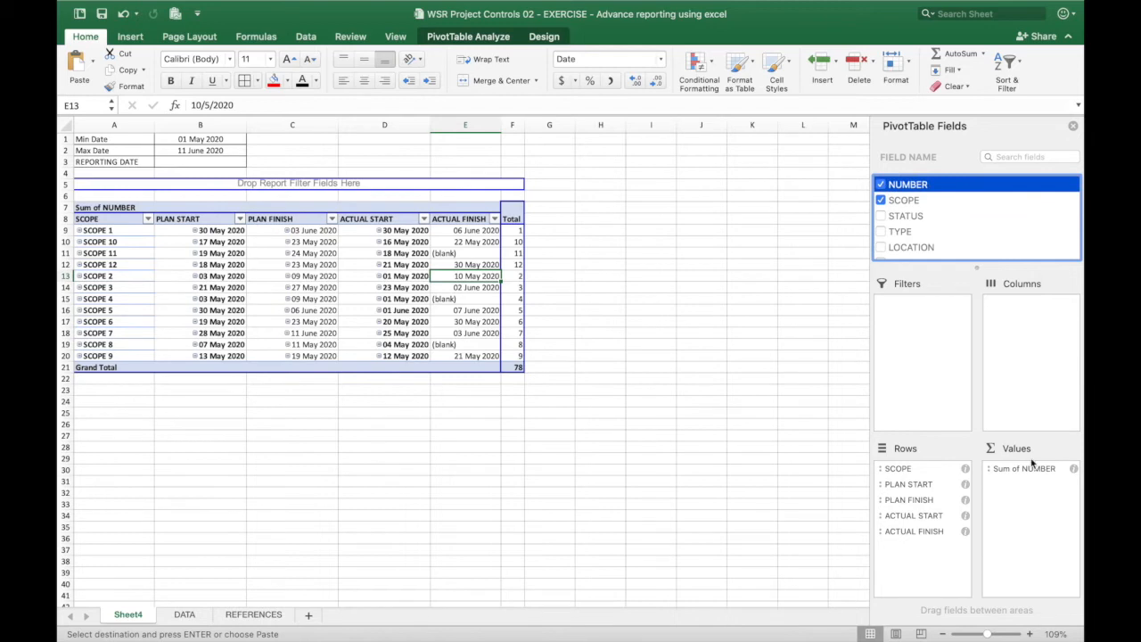
pyautogui.click(1030, 469)
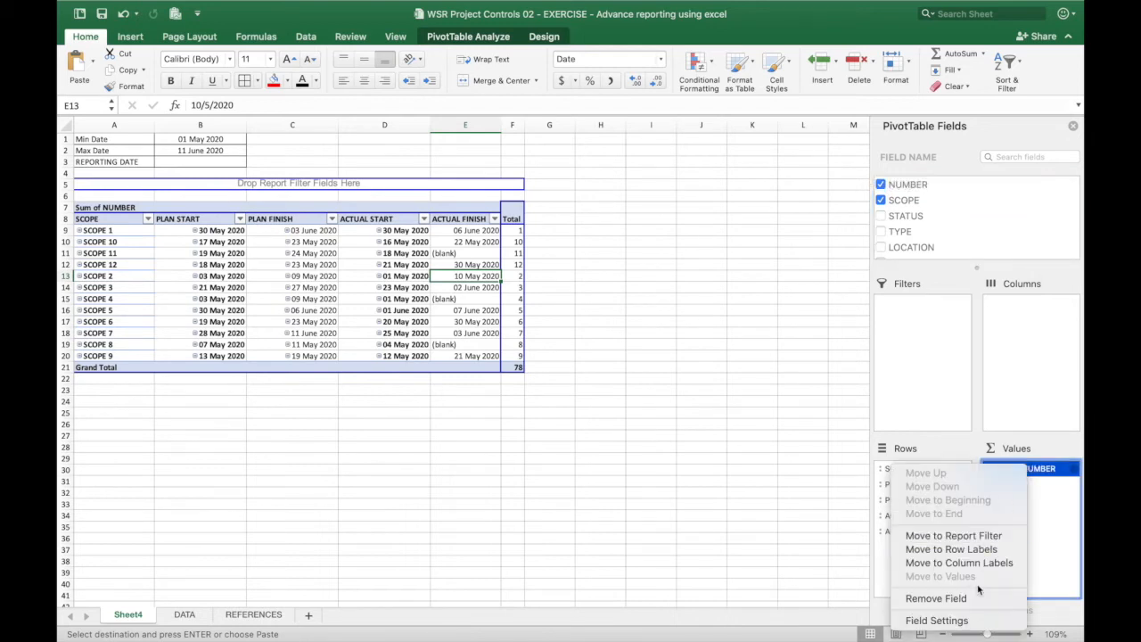
pyautogui.click(972, 619)
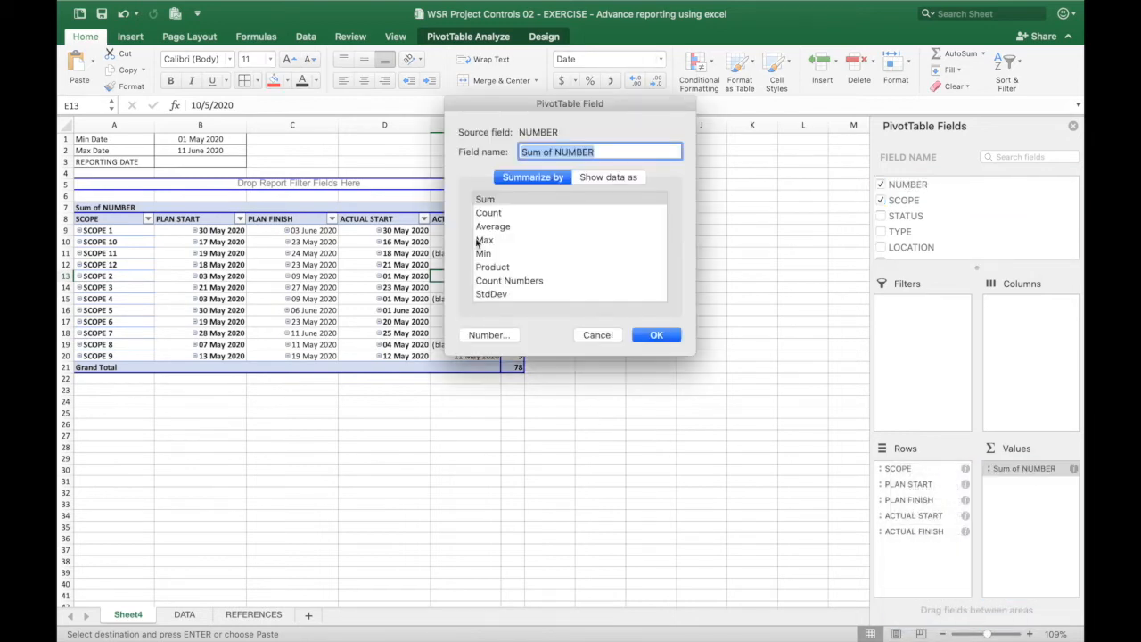
pyautogui.click(488, 213)
pyautogui.click(656, 335)
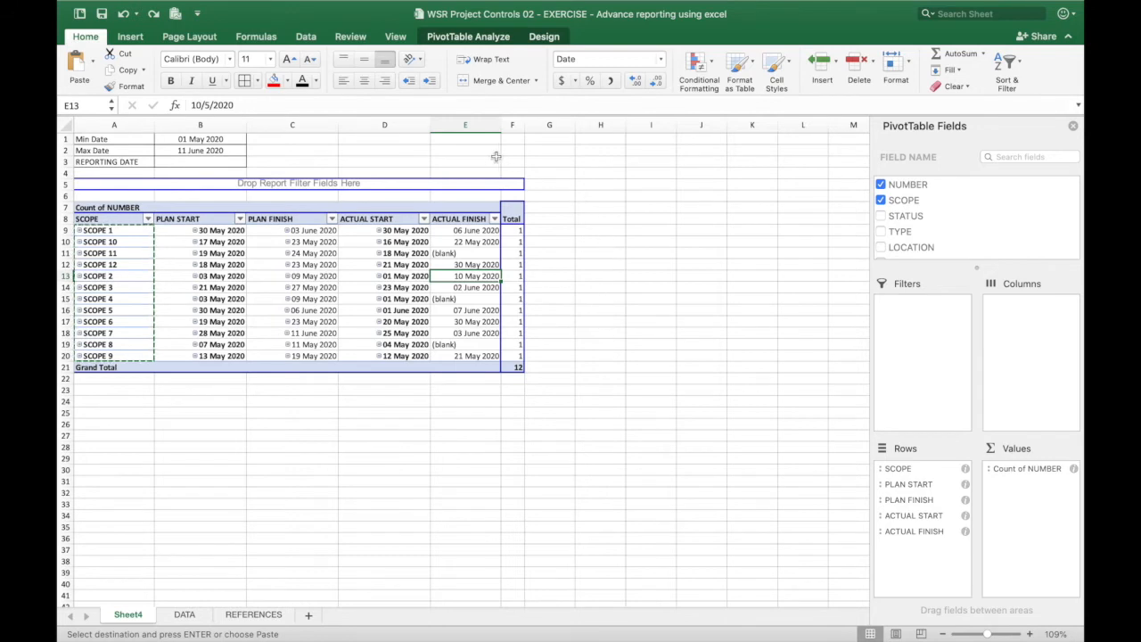
# Step: Link B1:B3 to the Min Date, Max Date and REPORTING DATE cells on the REFERENCES sheet, ending with =REFERENCES!C4 in B3
pyautogui.click(300, 153)
pyautogui.click(216, 139)
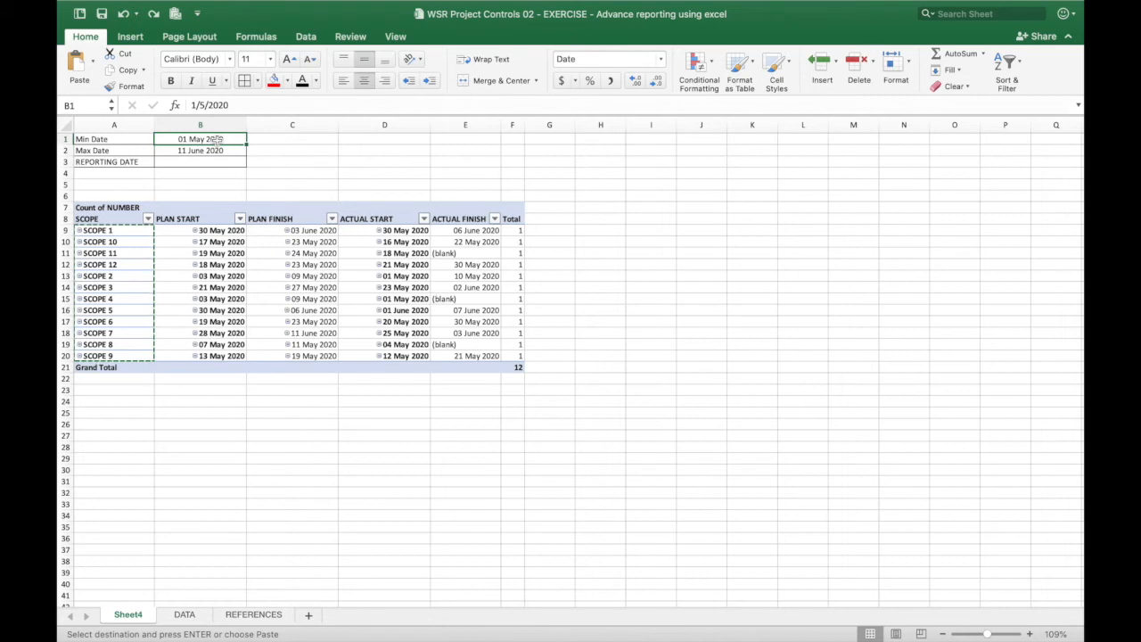
pyautogui.write('=')
pyautogui.click(250, 615)
pyautogui.click(413, 213)
pyautogui.press('Return')
pyautogui.hotkey('ctrl', 'd')
pyautogui.press('Down')
pyautogui.hotkey('ctrl', 'd')
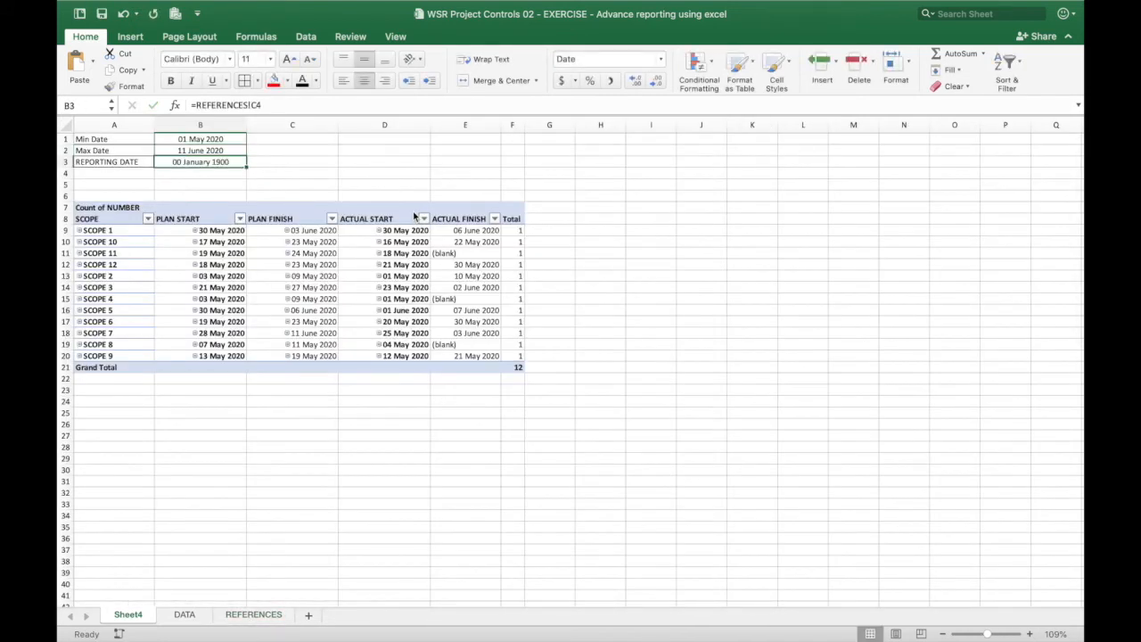
# Step: Copy the PivotTable's scope names as values into the cells from J8 down and enter the header SCOPE in J7
pyautogui.click(752, 264)
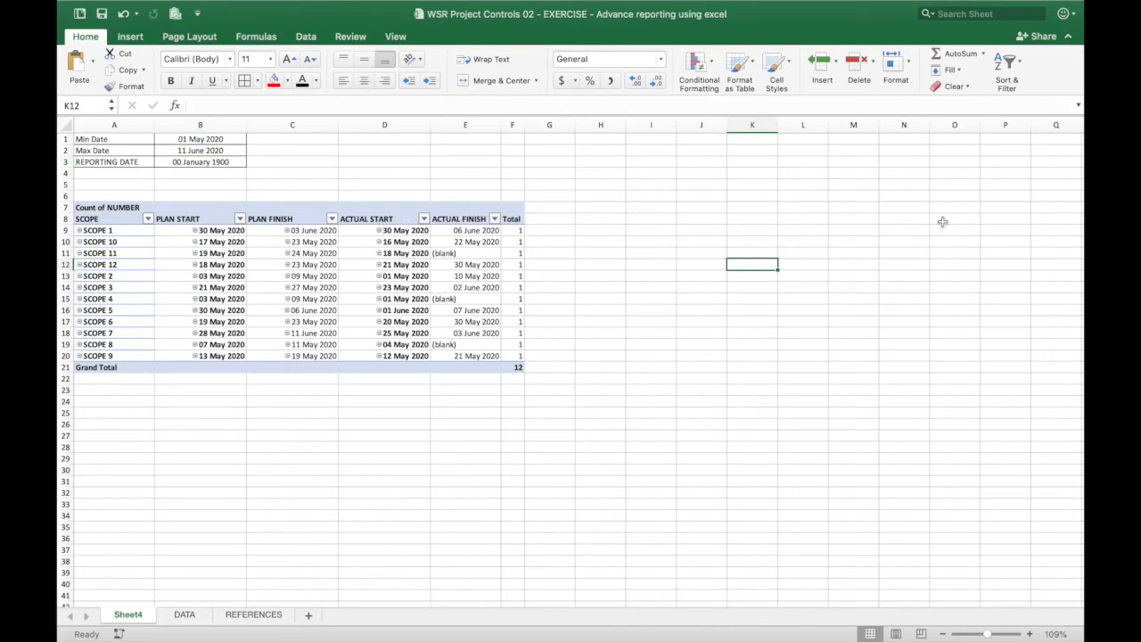
pyautogui.moveTo(108, 231); pyautogui.dragTo(110, 355)
pyautogui.press('super+c')
pyautogui.click(695, 222)
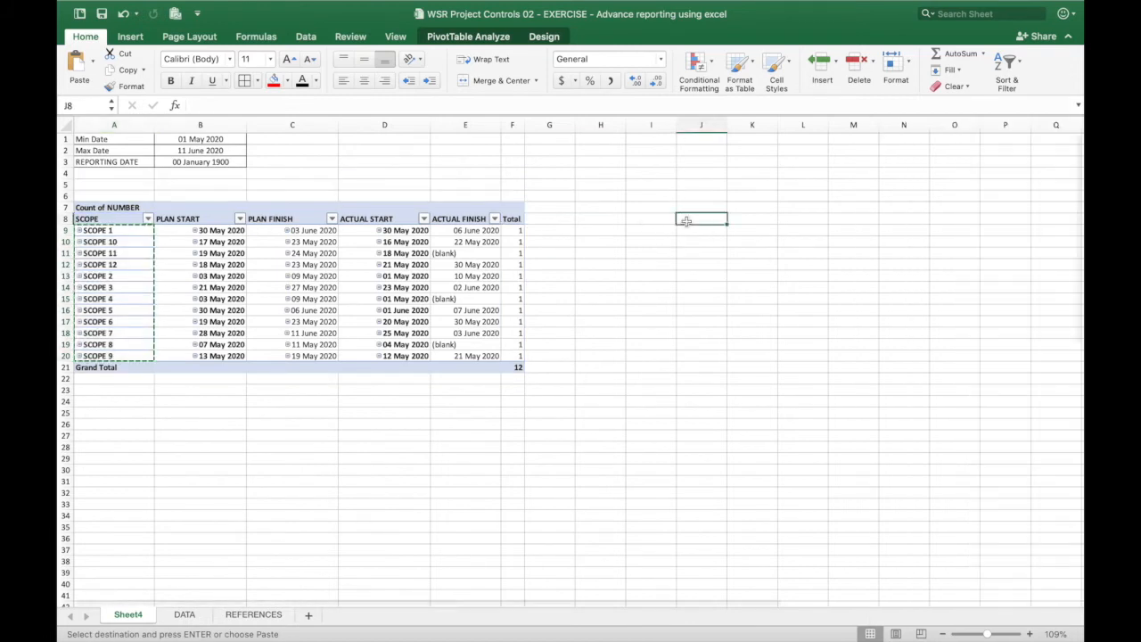
pyautogui.rightClick(699, 224)
pyautogui.click(748, 267)
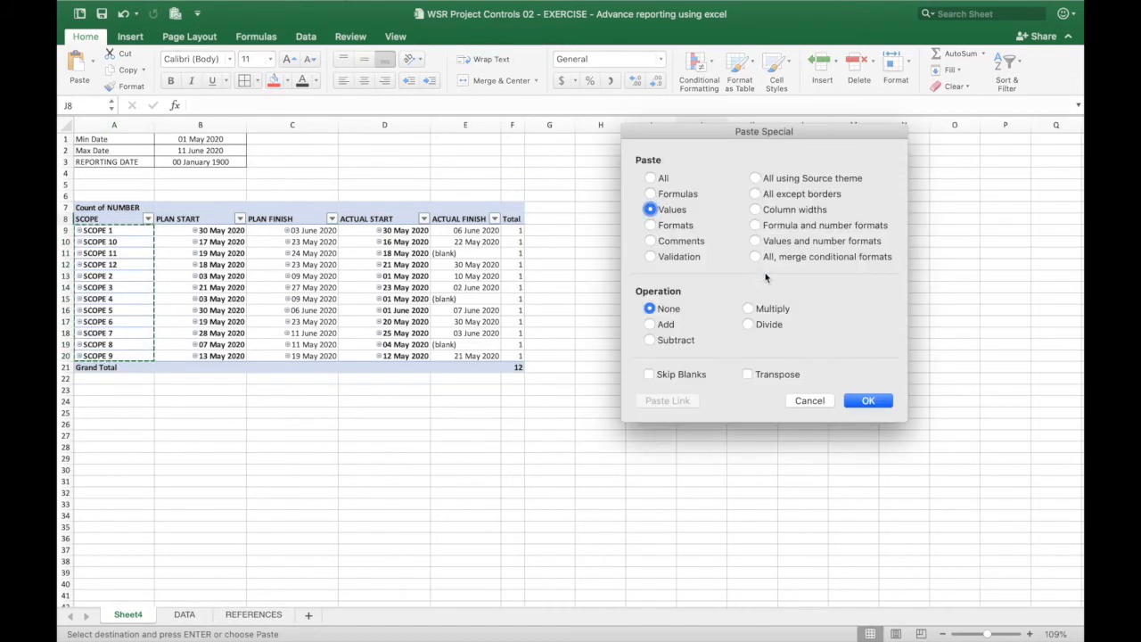
pyautogui.click(656, 214)
pyautogui.click(871, 401)
pyautogui.click(702, 206)
pyautogui.write('SCOPE')
pyautogui.press('Tab')
# Step: Convert the scope list in J7:J19 into a table with headers
pyautogui.click(703, 207)
pyautogui.keyDown('shift'); pyautogui.click(708, 343); pyautogui.keyUp('shift')
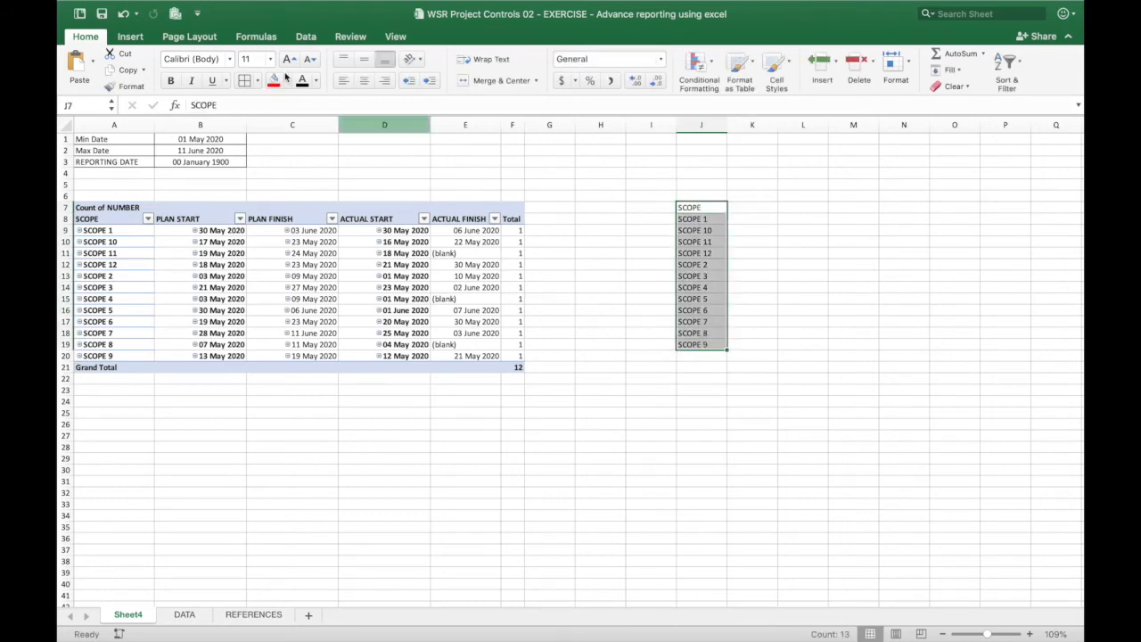
pyautogui.click(130, 36)
pyautogui.click(177, 62)
pyautogui.click(507, 208)
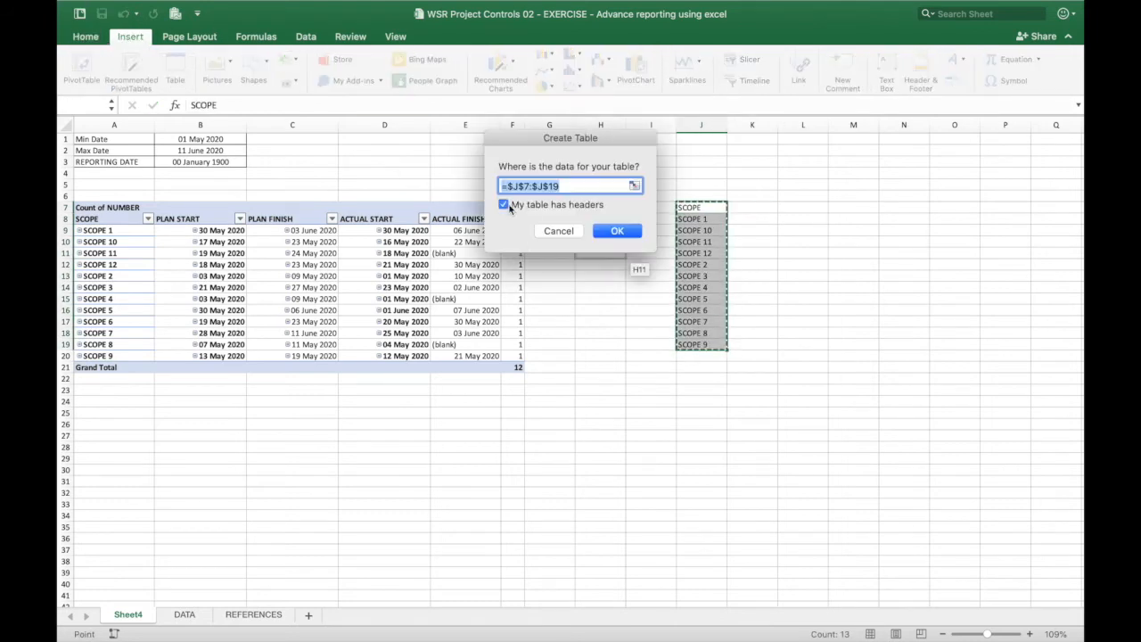
pyautogui.click(615, 229)
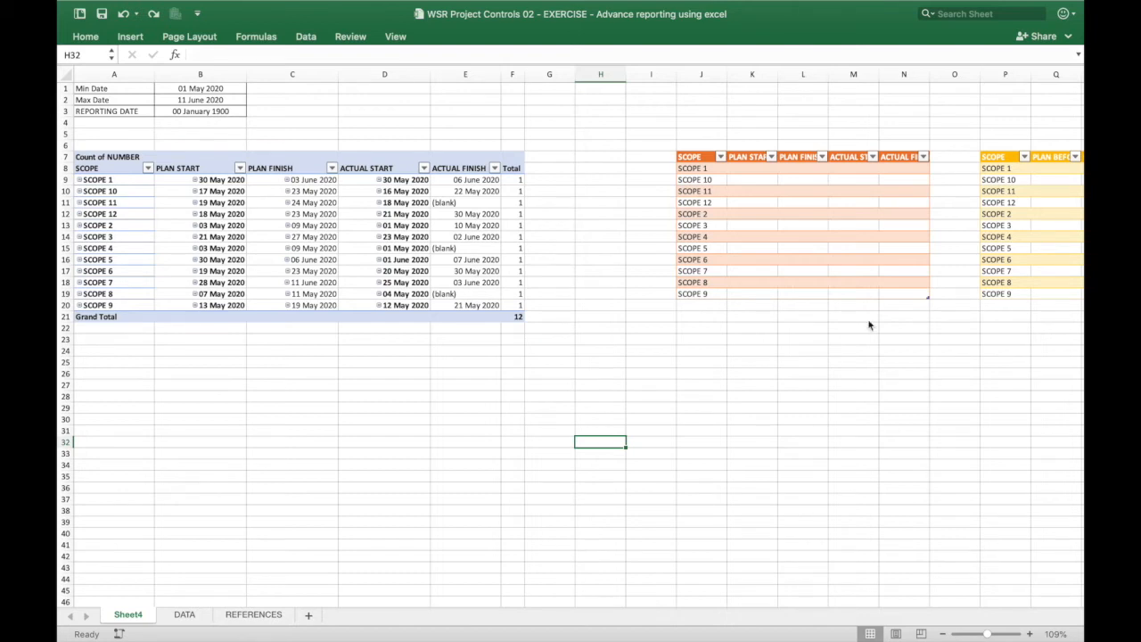
pyautogui.click(753, 174)
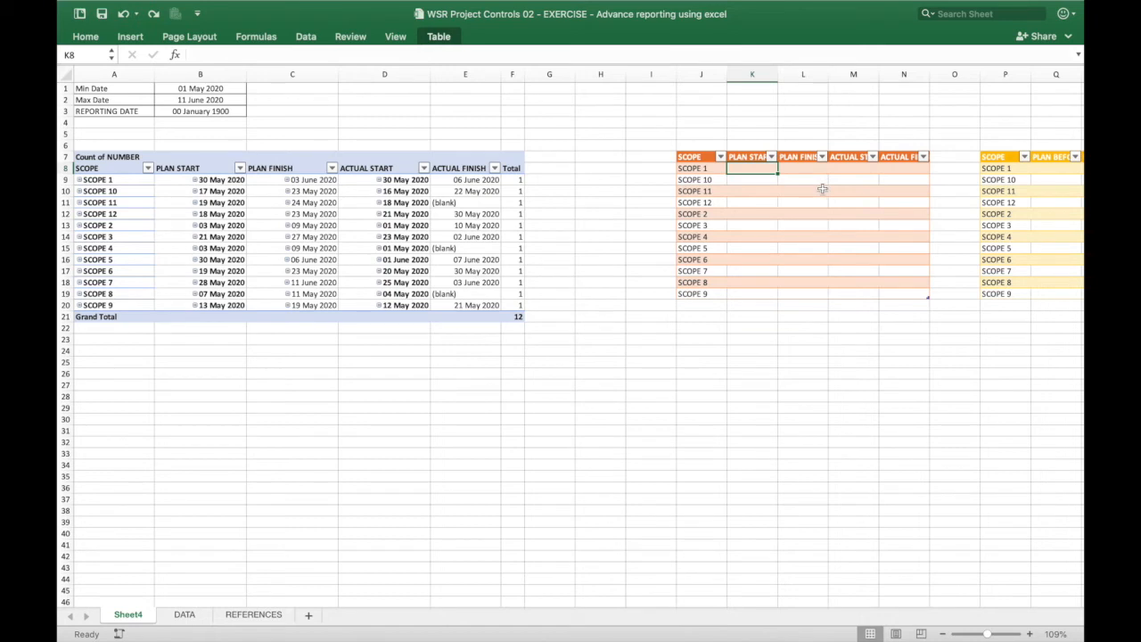
pyautogui.write('=match(')
pyautogui.press('Left')
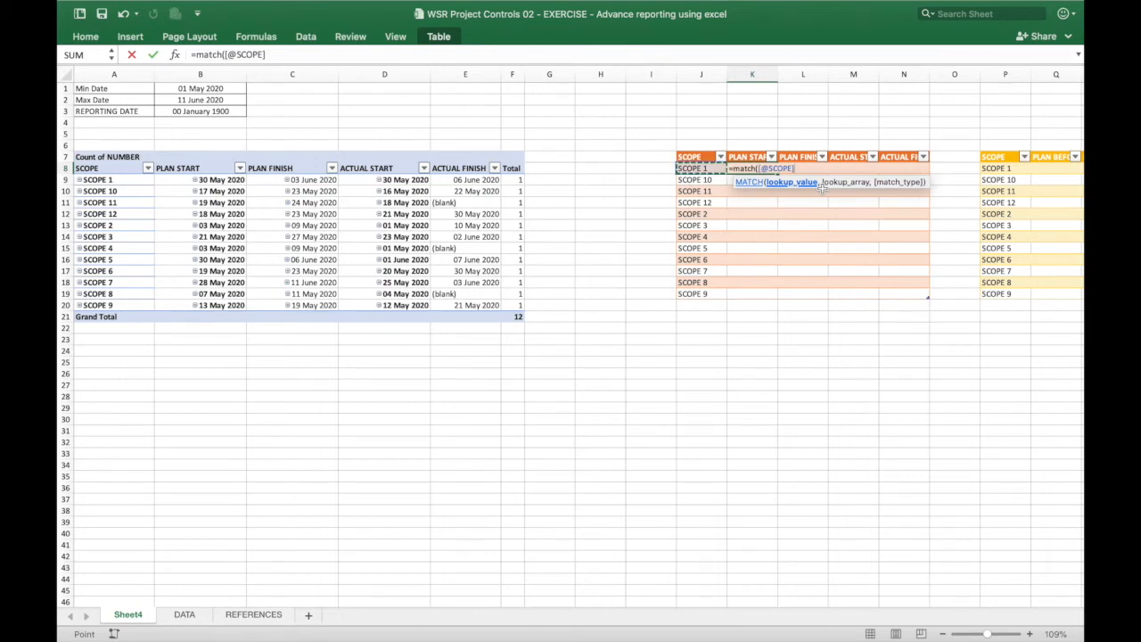
pyautogui.write(',')
pyautogui.press('Left')
pyautogui.press('Left')
pyautogui.press('Left')
pyautogui.press('Left')
pyautogui.press('Left')
pyautogui.press('Left')
pyautogui.press('Left')
pyautogui.press('Left')
pyautogui.press('Left')
pyautogui.press('Left')
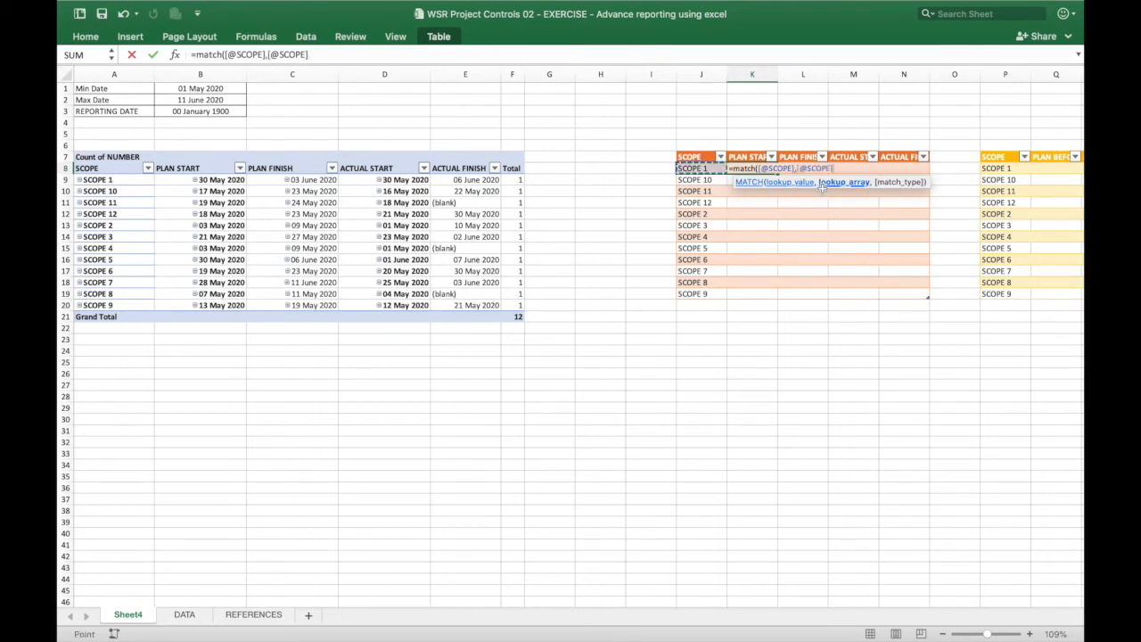
pyautogui.press('Down')
pyautogui.hotkey('shift', 'Down')
pyautogui.hotkey('shift', 'Down')
pyautogui.hotkey('shift', 'Down')
pyautogui.hotkey('shift', 'Down')
pyautogui.hotkey('shift', 'Down')
pyautogui.hotkey('shift', 'Down')
pyautogui.hotkey('shift', 'Down')
pyautogui.hotkey('shift', 'Down')
pyautogui.hotkey('shift', 'Down')
pyautogui.hotkey('shift', 'Down')
pyautogui.hotkey('shift', 'Down')
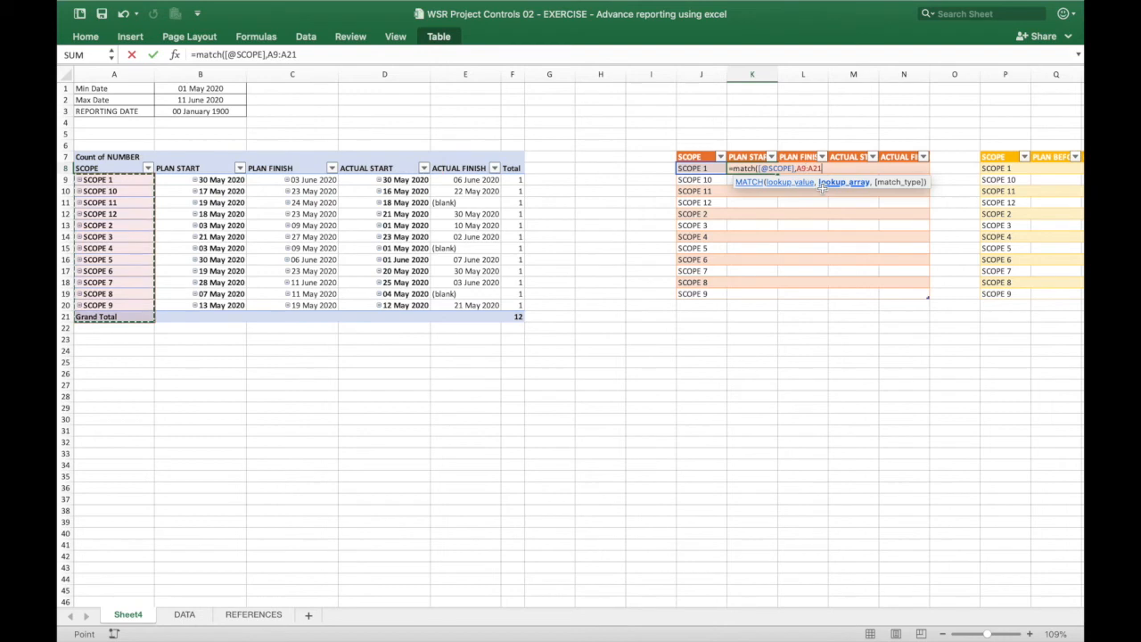
pyautogui.press('F4')
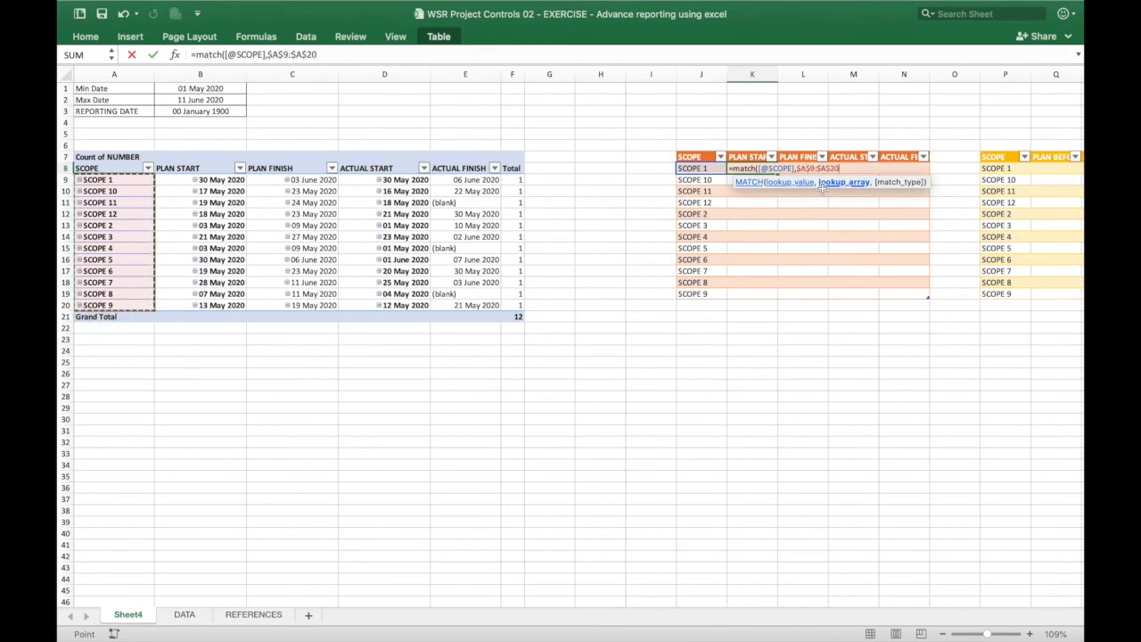
pyautogui.write(',0)')
pyautogui.press('Return')
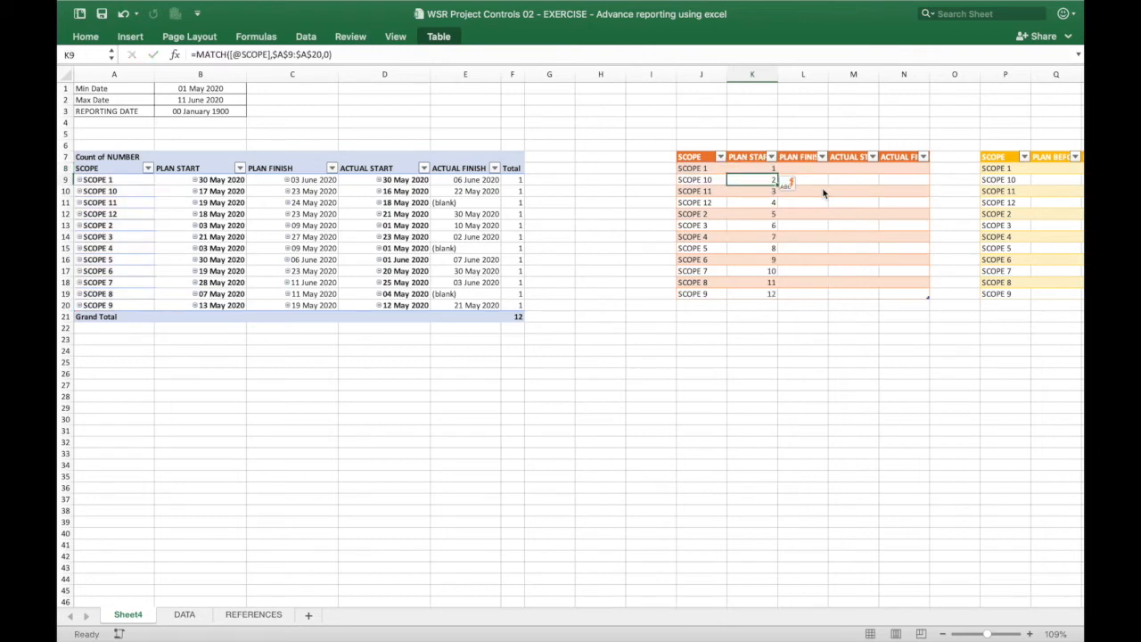
# Step: Wrap the MATCH in K8 in an INDEX over $A$9:$E$20 with column number 2, so PLAN START returns the start dates
pyautogui.click(762, 169)
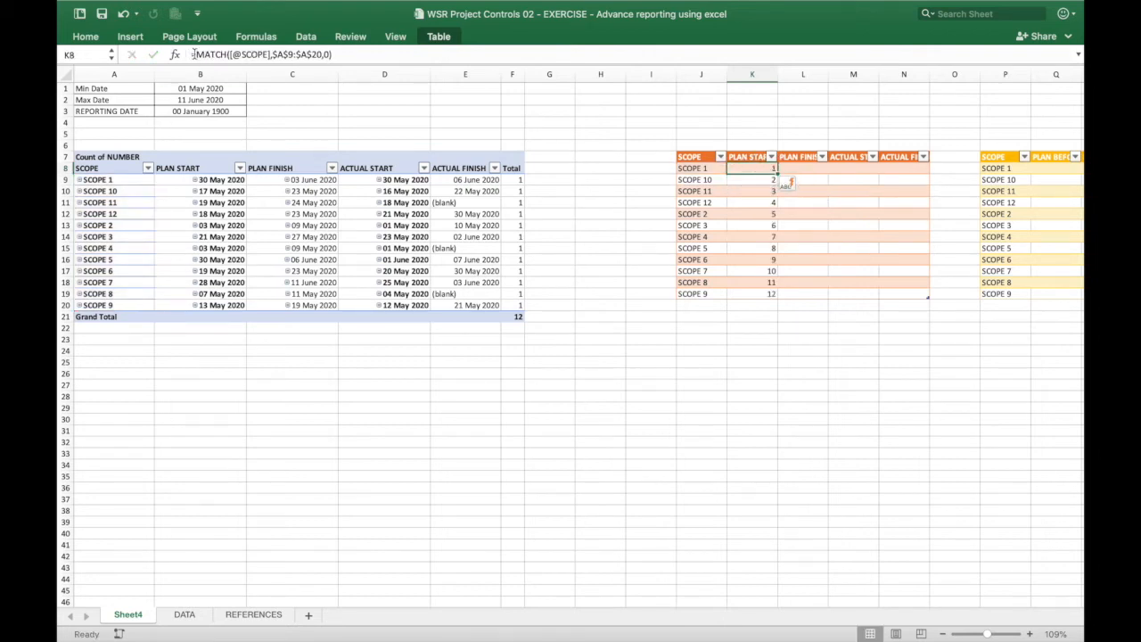
pyautogui.click(193, 54)
pyautogui.write('index(')
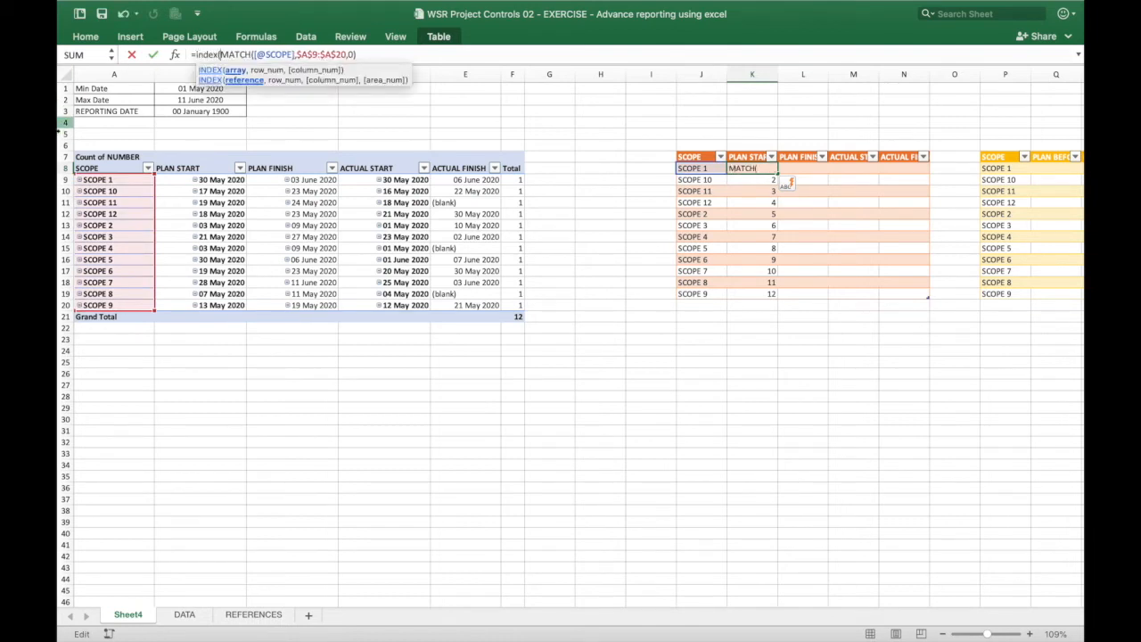
pyautogui.click(105, 180)
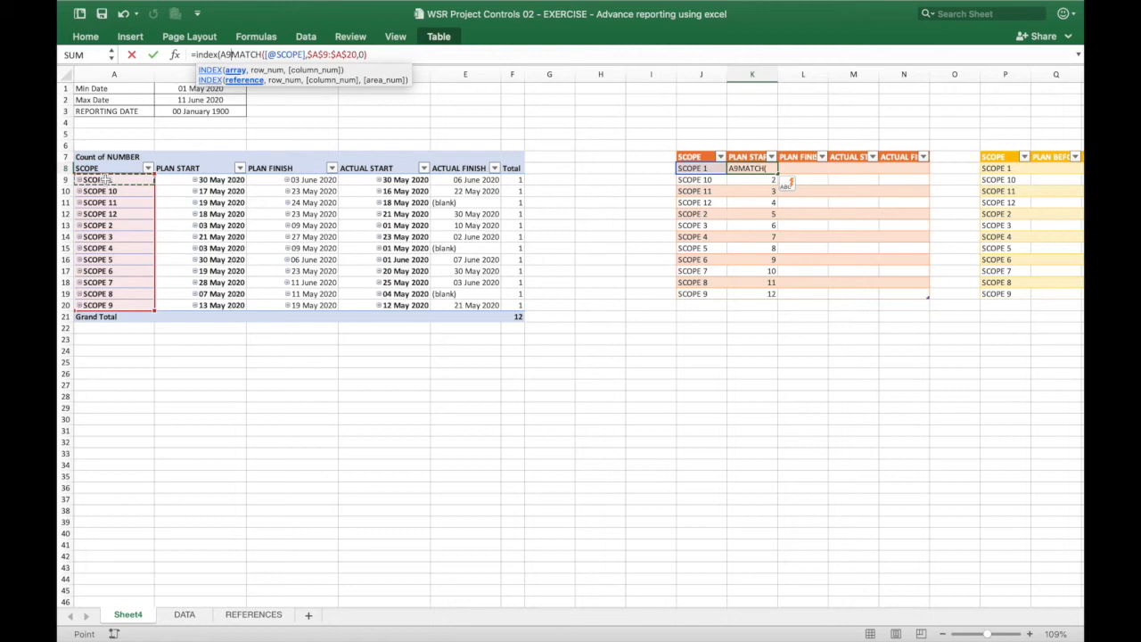
pyautogui.moveTo(105, 179); pyautogui.dragTo(468, 307)
pyautogui.press('F4')
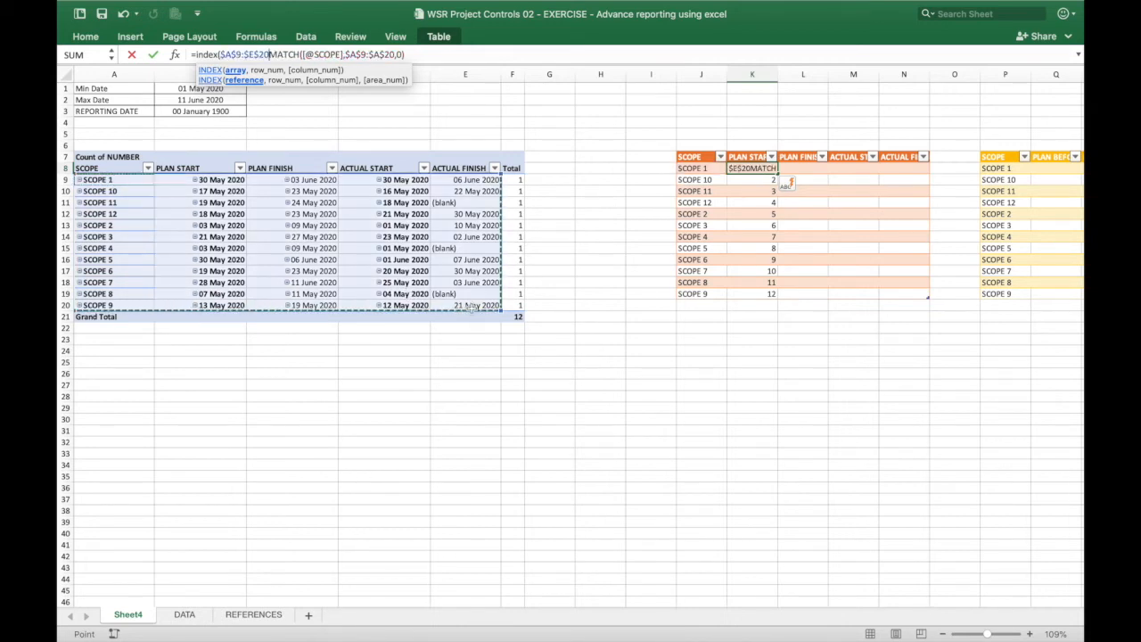
pyautogui.write(',')
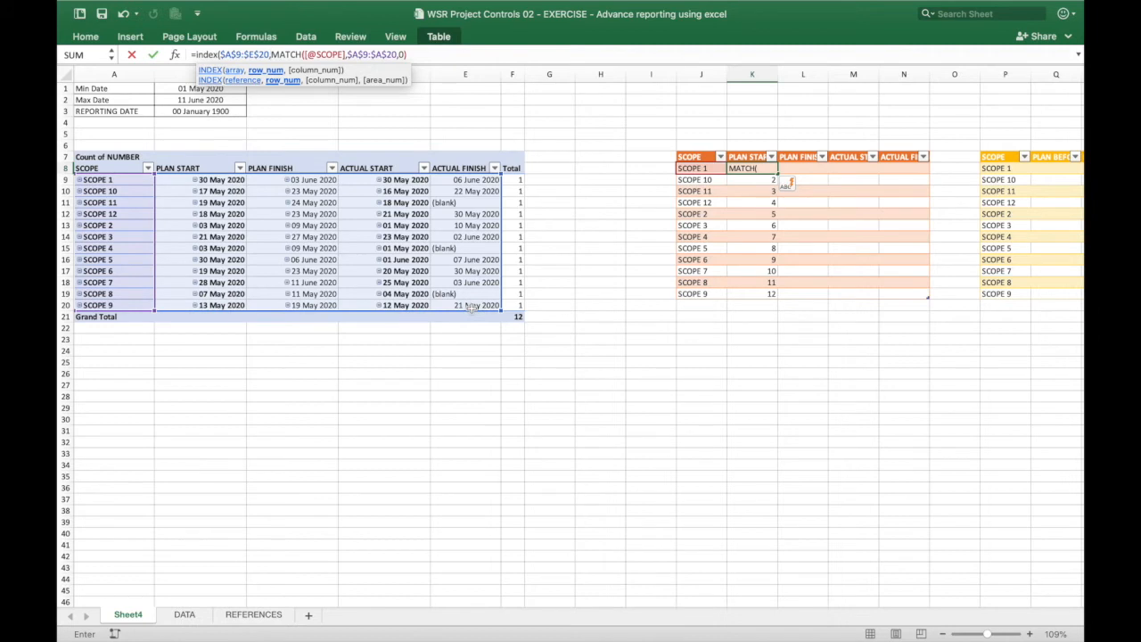
pyautogui.hotkey('alt', 'Return')
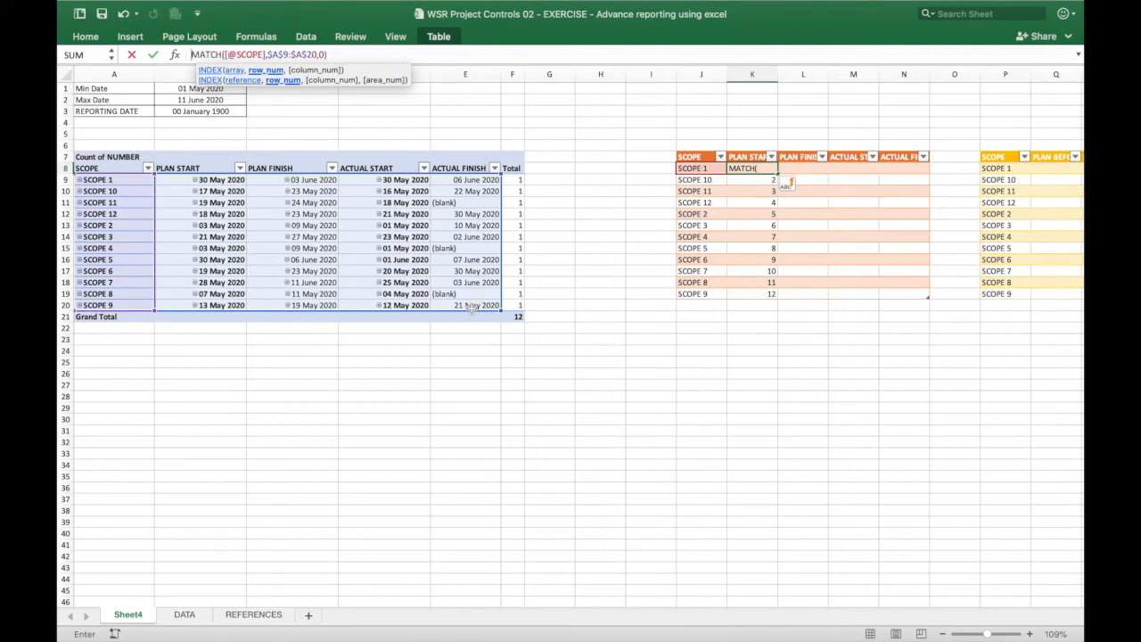
pyautogui.click(347, 54)
pyautogui.write(',')
pyautogui.hotkey('alt', 'Return')
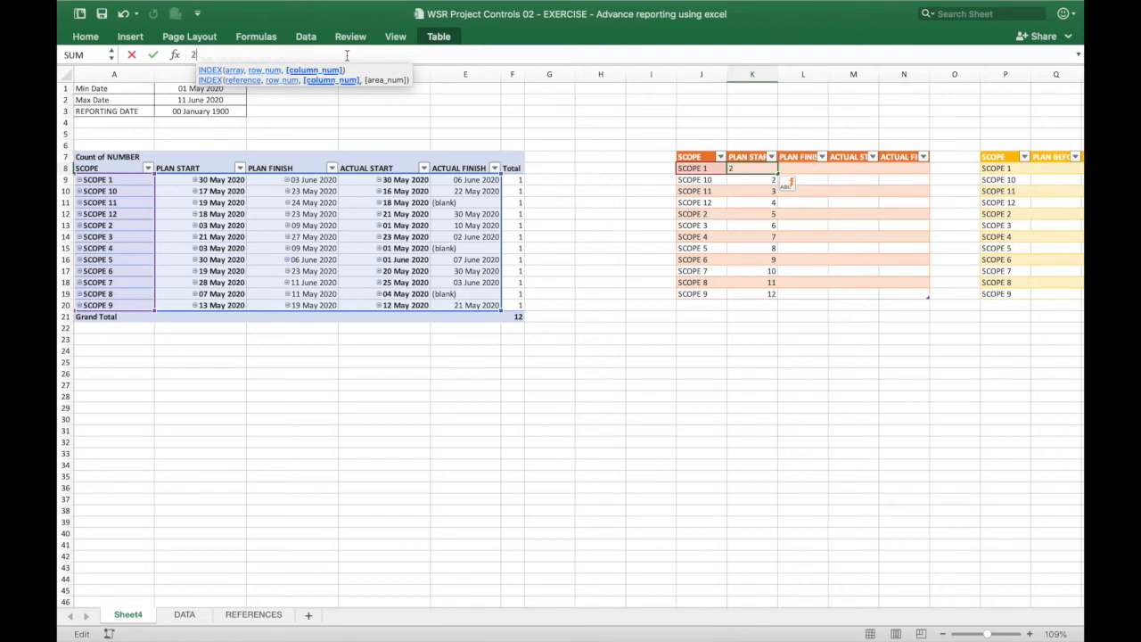
pyautogui.write('2)')
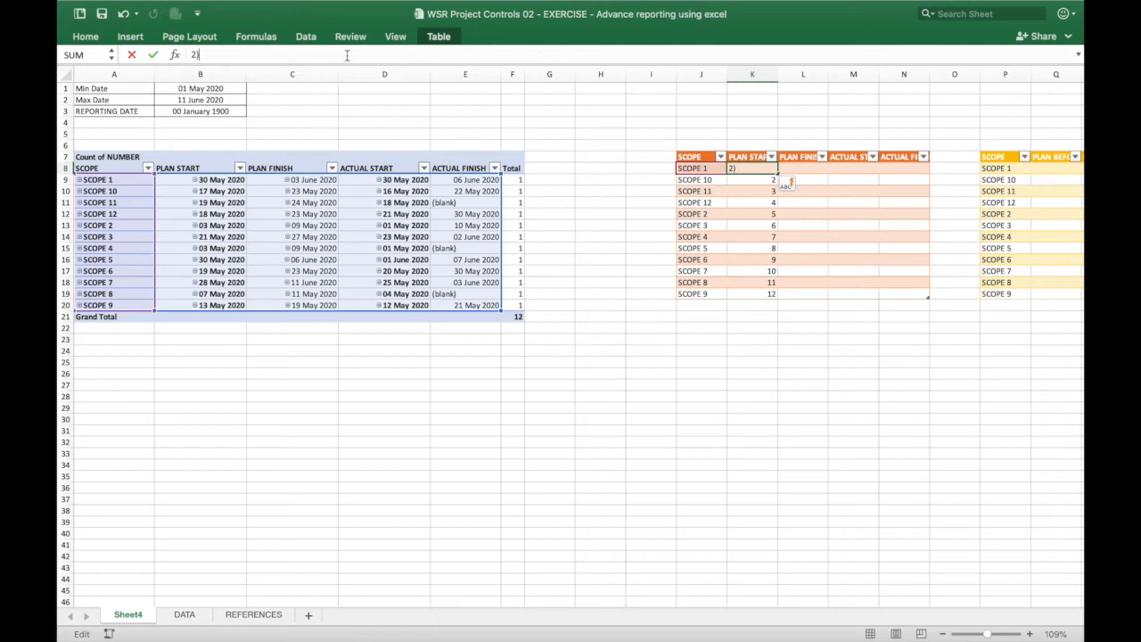
pyautogui.press('Return')
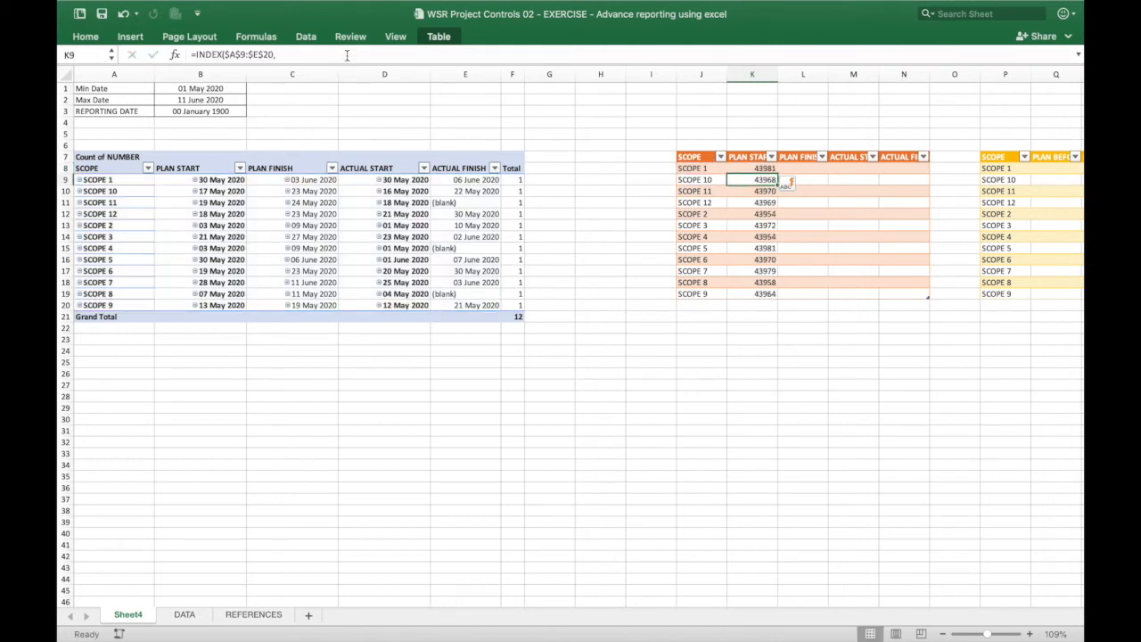
# Step: Format K8:K19 as dates in the 14 March 2012 style and widen column K to fit the PLAN START header
pyautogui.click(753, 169)
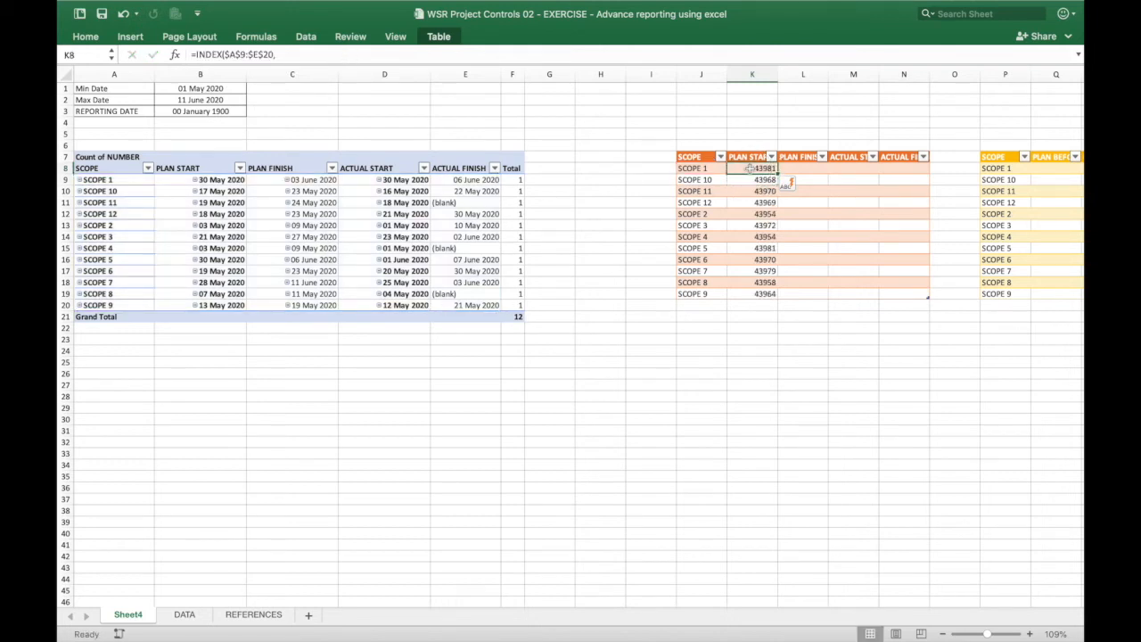
pyautogui.keyDown('shift'); pyautogui.click(754, 295); pyautogui.keyUp('shift')
pyautogui.press('super+1')
pyautogui.click(393, 179)
pyautogui.click(530, 272)
pyautogui.click(751, 452)
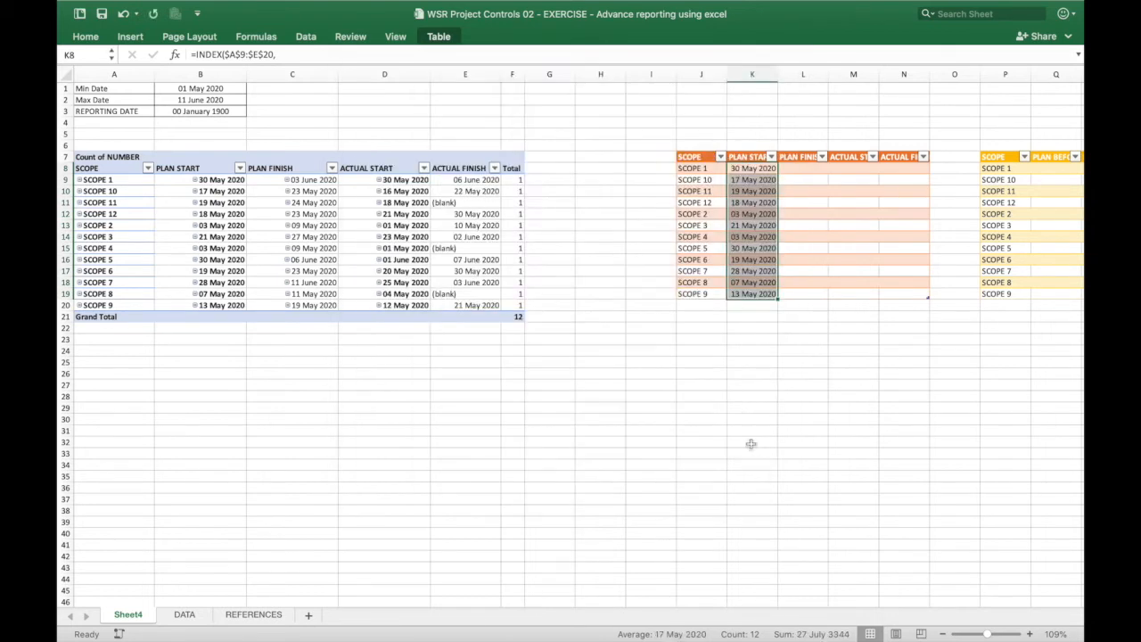
pyautogui.click(713, 373)
pyautogui.moveTo(778, 75); pyautogui.dragTo(791, 76)
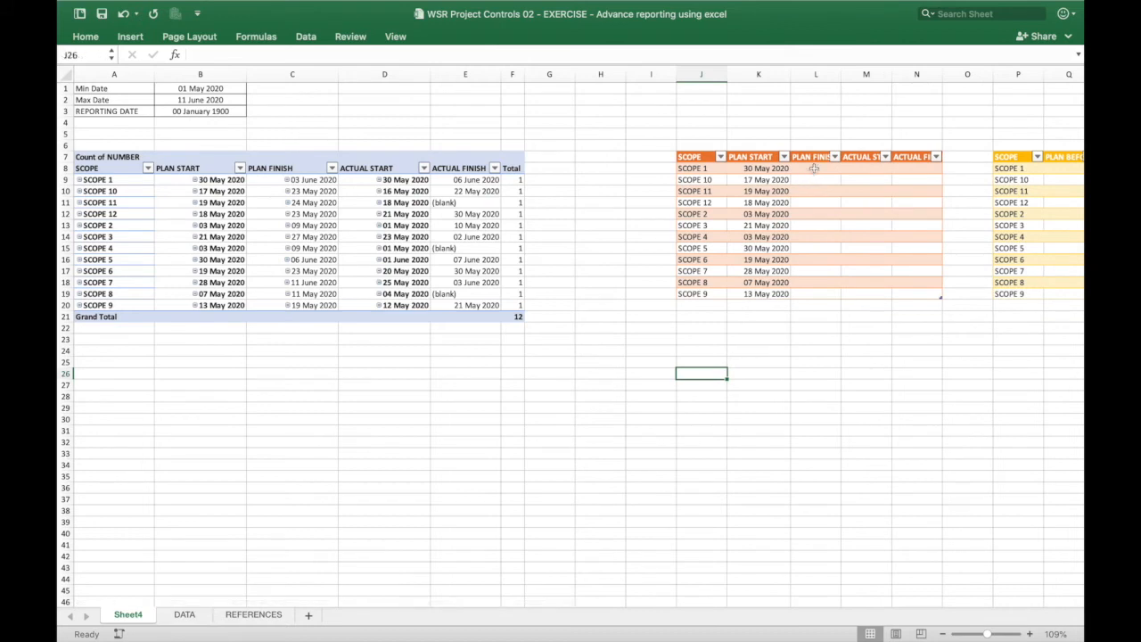
# Step: Copy the K8 lookup formula into L8 for the PLAN FINISH column and open it for editing
pyautogui.click(762, 170)
pyautogui.hotkey('ctrl', 'c')
pyautogui.press('Right')
pyautogui.hotkey('ctrl', 'v')
pyautogui.press('F2')
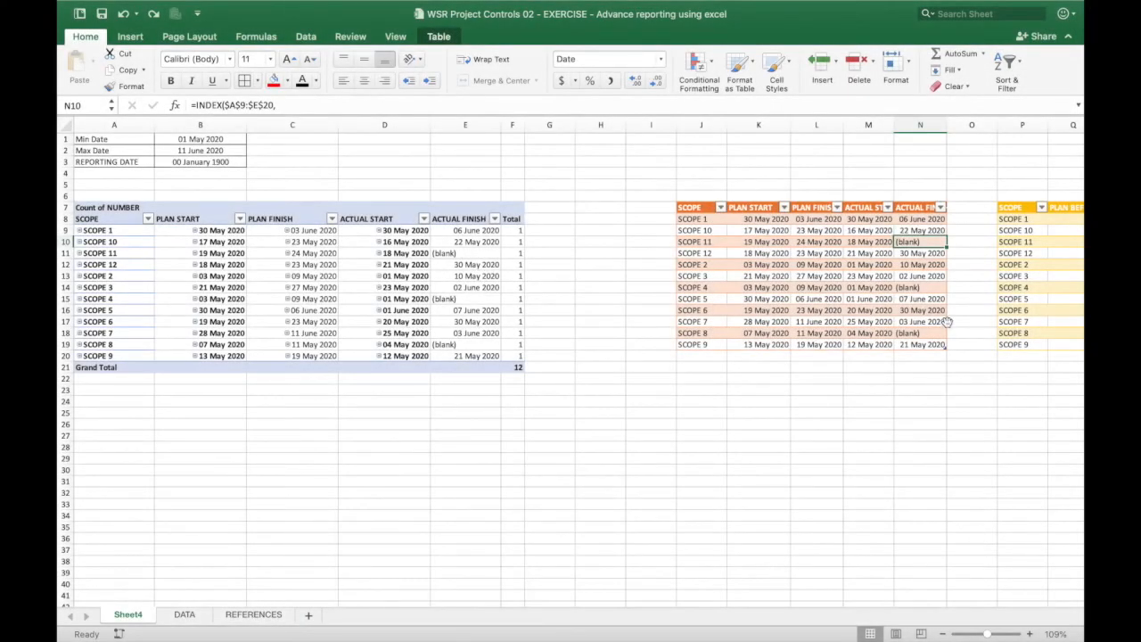
# Step: Wrap the header text in P7:V7 of the yellow table
pyautogui.hscroll(10, 947, 322)
pyautogui.hscroll(1, 947, 322)
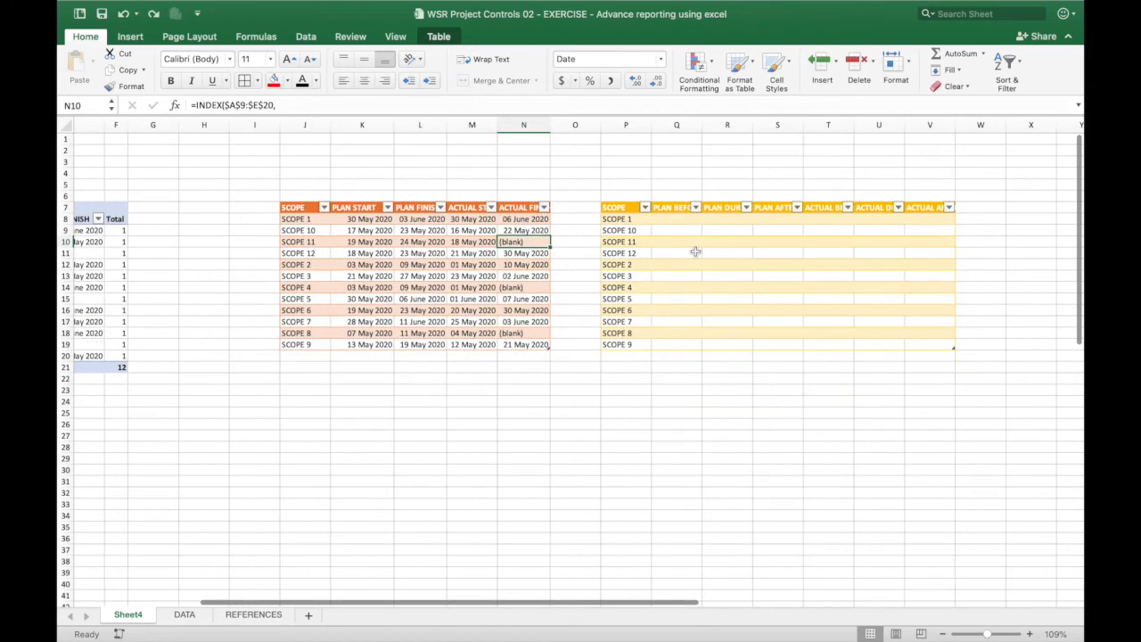
pyautogui.click(625, 207)
pyautogui.keyDown('shift'); pyautogui.click(924, 207); pyautogui.keyUp('shift')
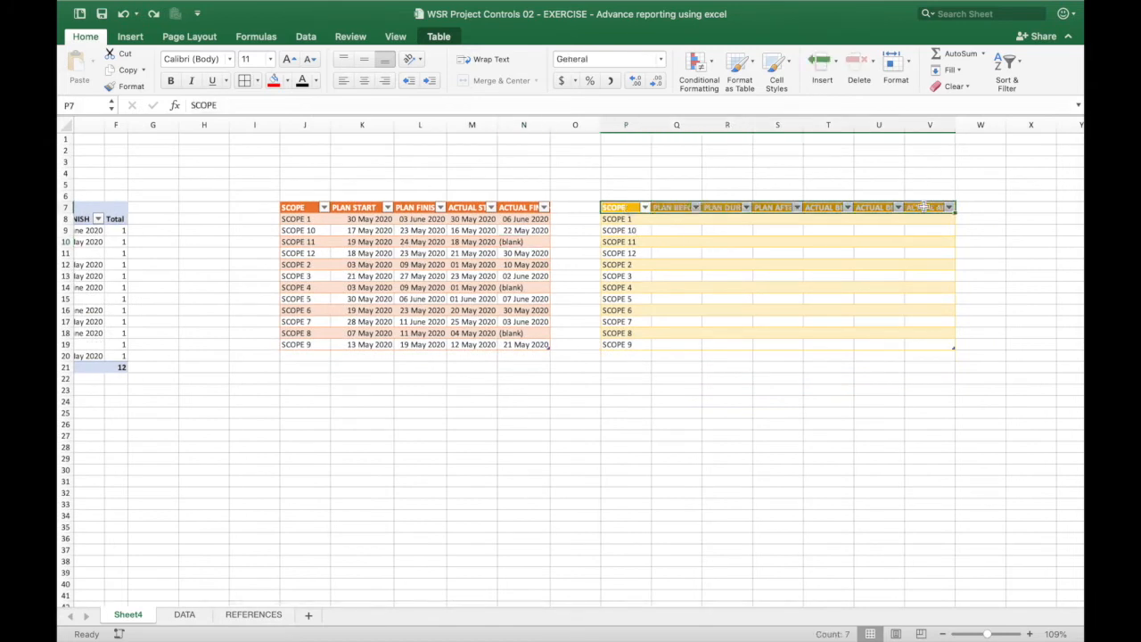
pyautogui.click(486, 58)
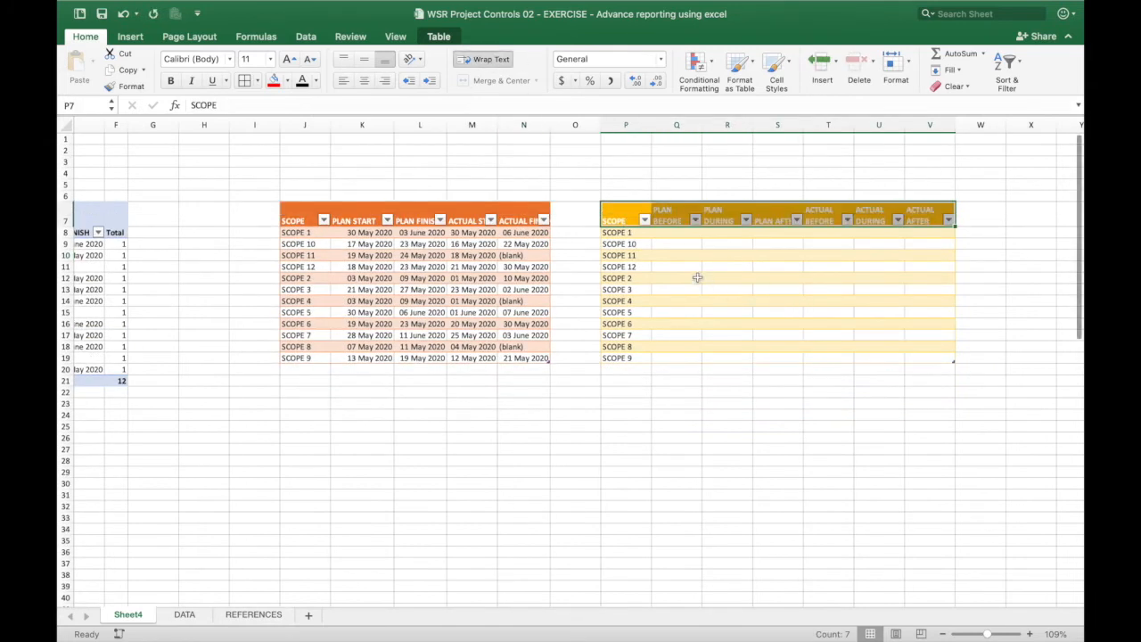
pyautogui.click(685, 244)
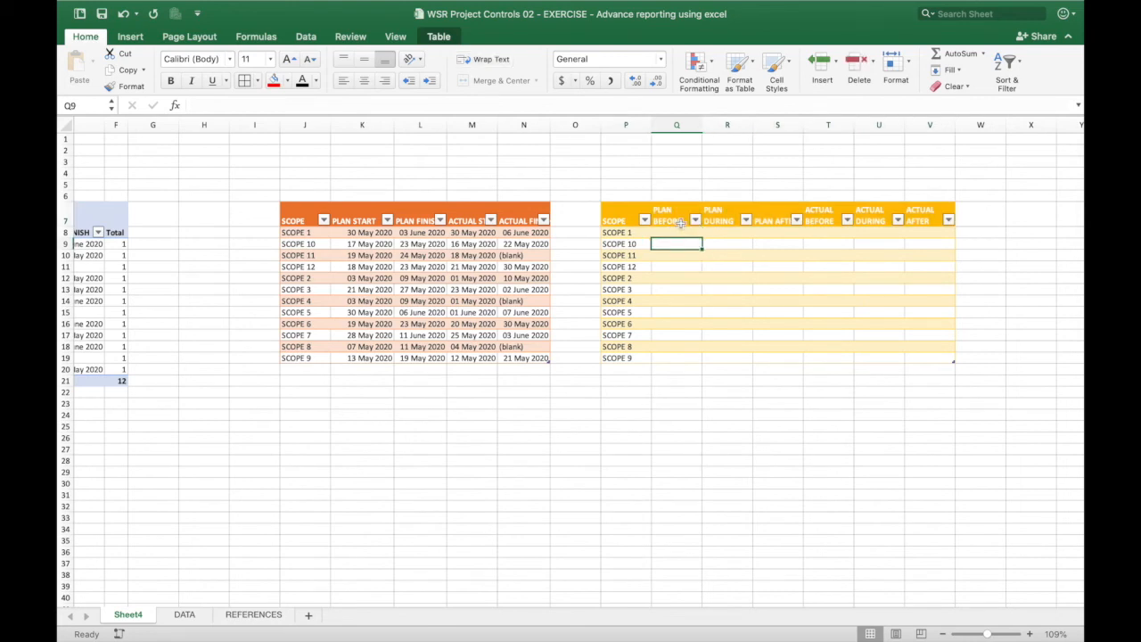
pyautogui.click(679, 223)
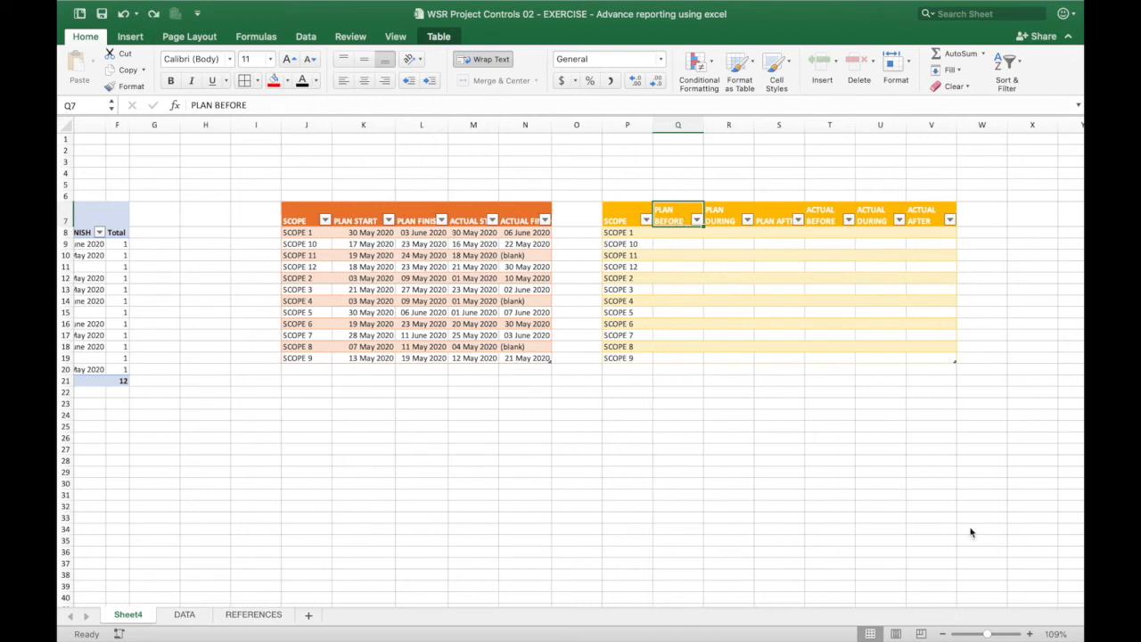
pyautogui.click(826, 222)
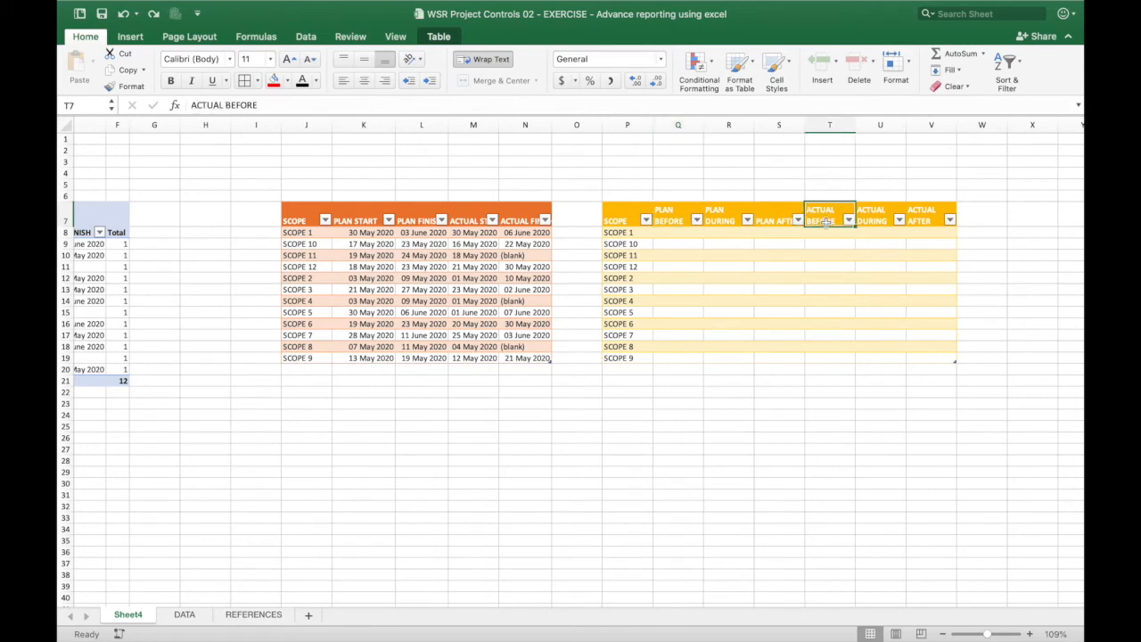
pyautogui.press('Right')
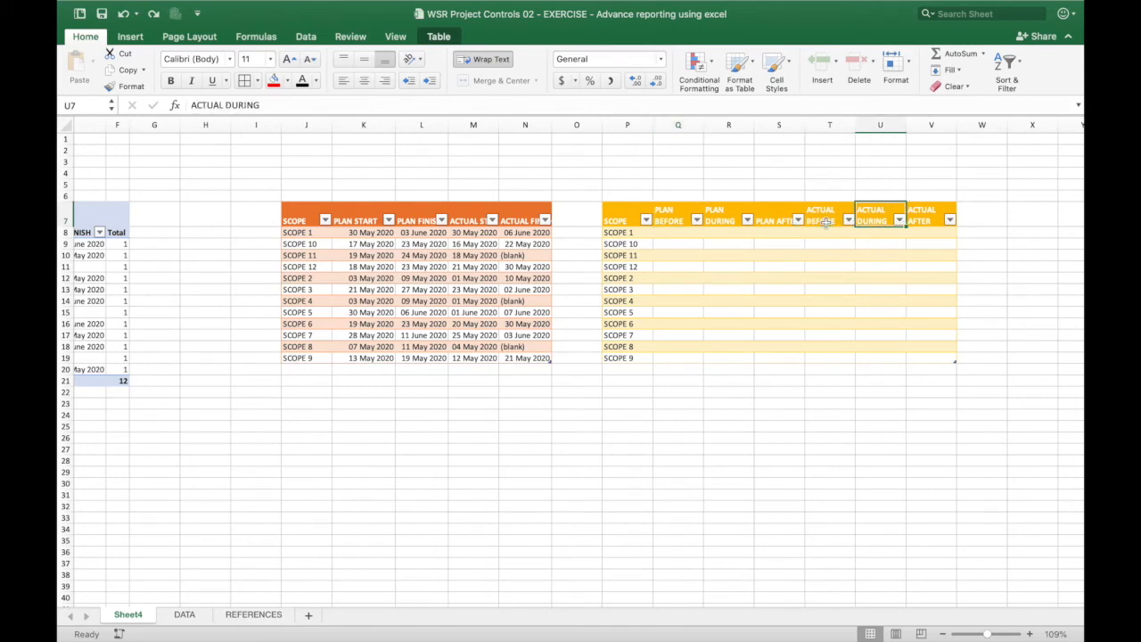
pyautogui.moveTo(872, 214); pyautogui.dragTo(913, 214)
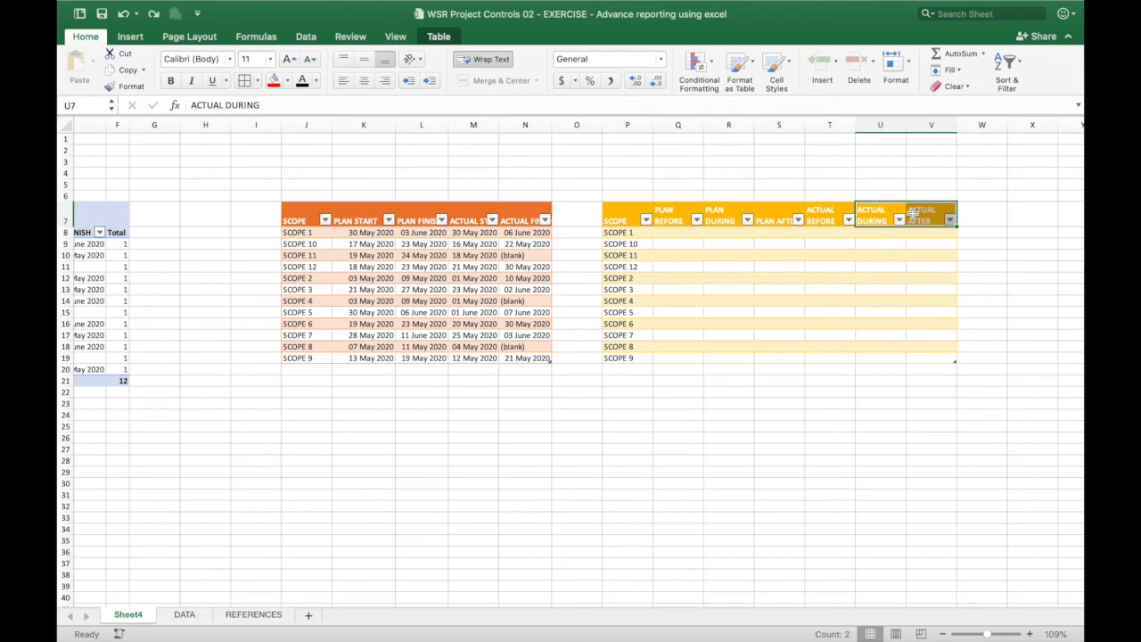
pyautogui.click(913, 212)
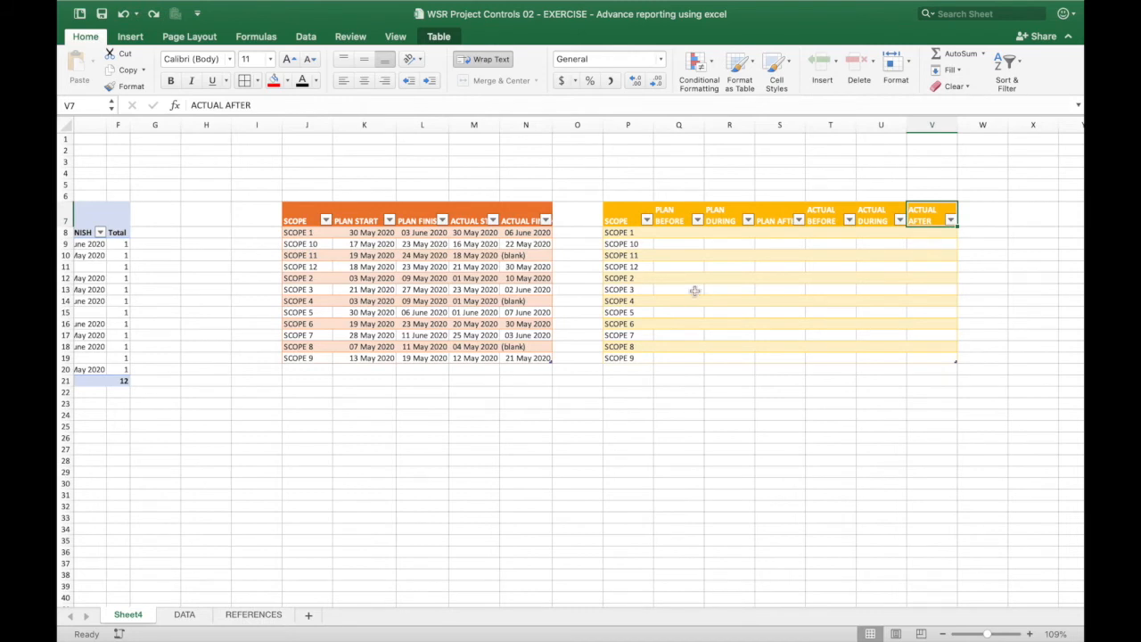
# Step: Enter =Table7[@[PLAN START]]-$B$1 in Q8 to fill the yellow table's PLAN BEFORE column
pyautogui.click(692, 232)
pyautogui.write('=')
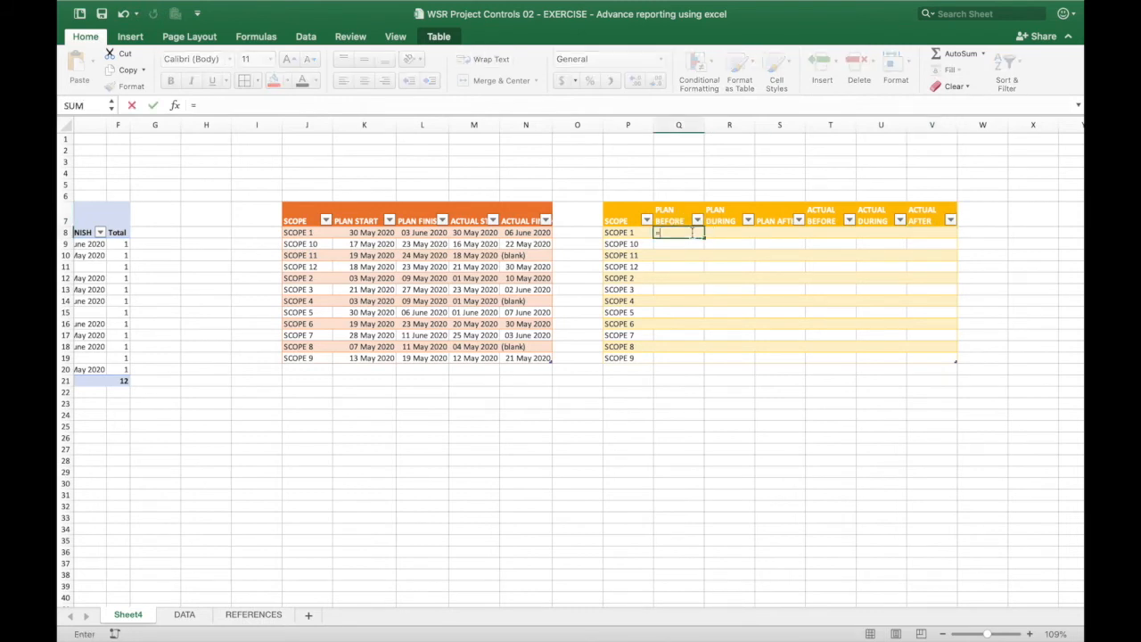
pyautogui.click(360, 232)
pyautogui.write('-')
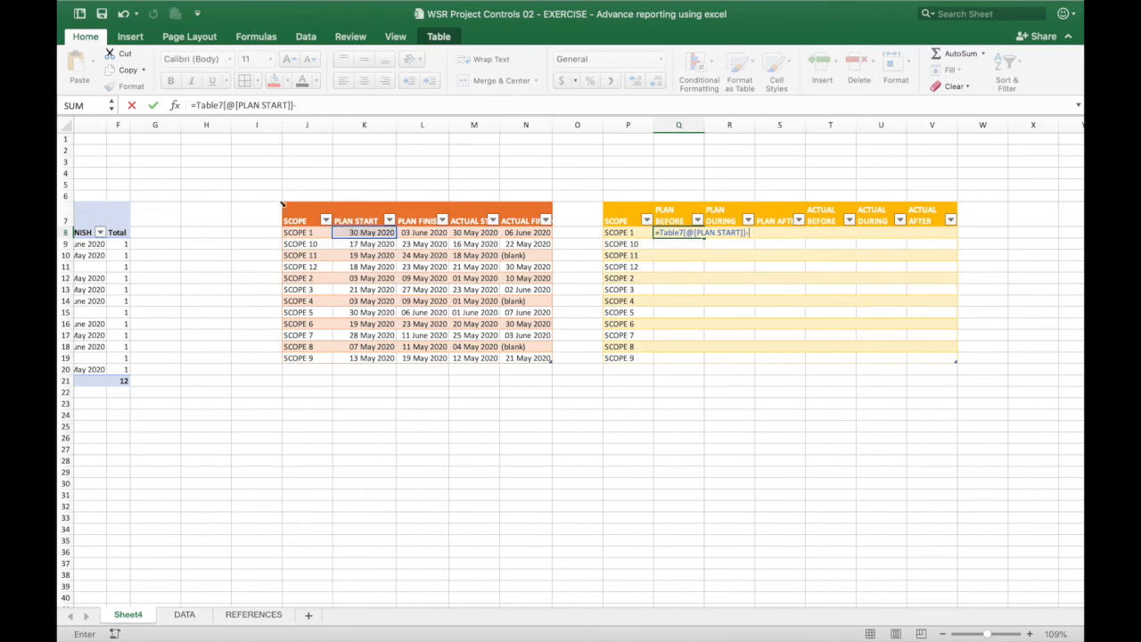
pyautogui.hscroll(-10, 232, 193)
pyautogui.click(212, 141)
pyautogui.press('F4')
pyautogui.hscroll(10, 212, 145)
pyautogui.press('Return')
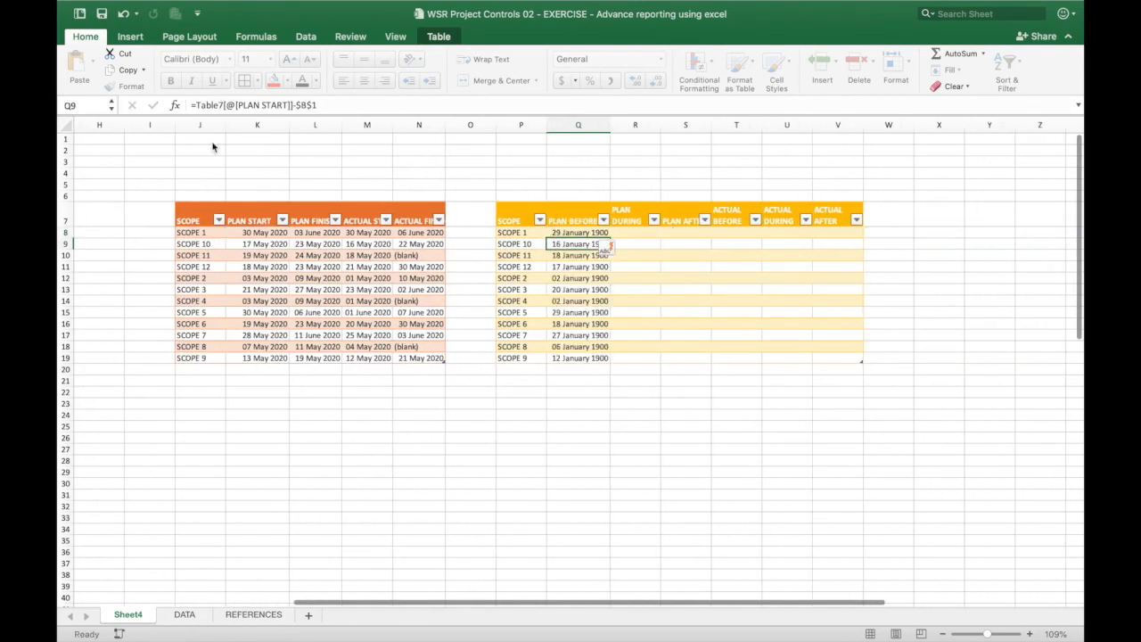
# Step: Format the PLAN BEFORE values in Q8:Q19 as numbers with 0 decimal places
pyautogui.press('Up')
pyautogui.hotkey('shift', 'Down')
pyautogui.hotkey('shift', 'Down')
pyautogui.hotkey('shift', 'Down')
pyautogui.hotkey('shift', 'Down')
pyautogui.hotkey('shift', 'Down')
pyautogui.hotkey('shift', 'Down')
pyautogui.hotkey('shift', 'Down')
pyautogui.hotkey('shift', 'Down')
pyautogui.hotkey('shift', 'Down')
pyautogui.hotkey('shift', 'Down')
pyautogui.hotkey('shift', 'Down')
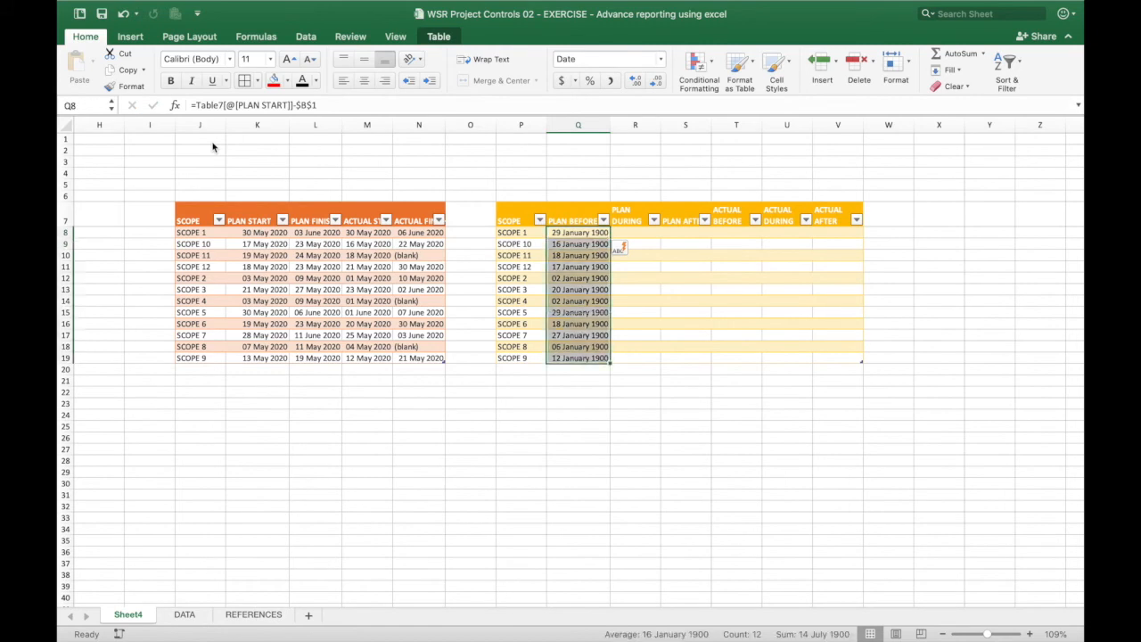
pyautogui.press('super+1')
pyautogui.click(407, 168)
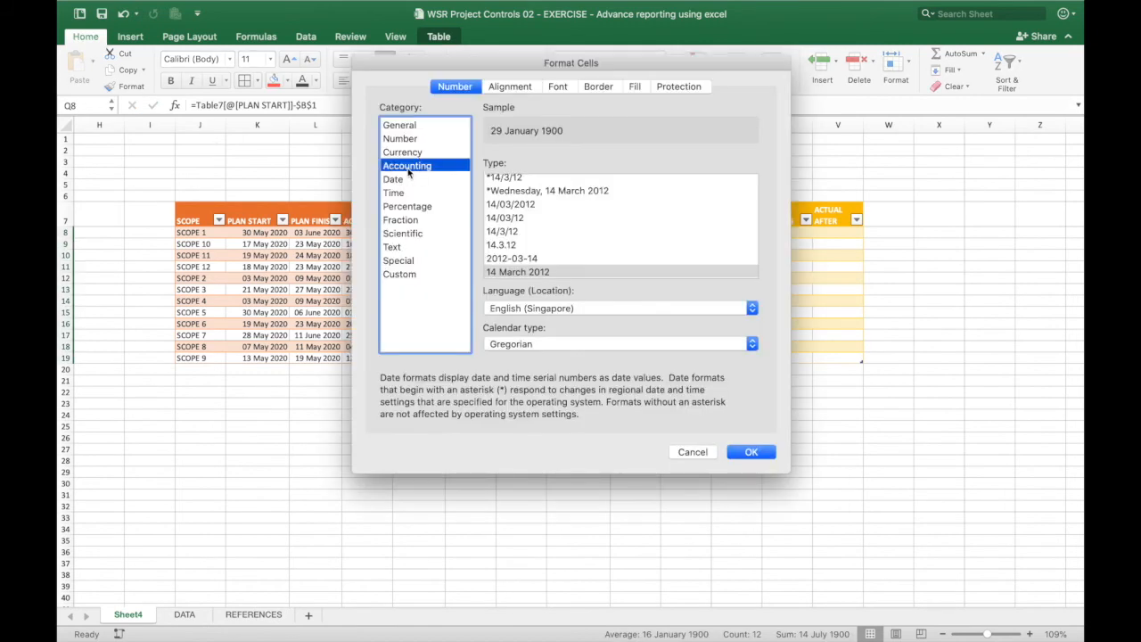
pyautogui.click(406, 140)
pyautogui.moveTo(569, 164); pyautogui.dragTo(545, 171)
pyautogui.write('0')
pyautogui.press('Return')
pyautogui.click(578, 178)
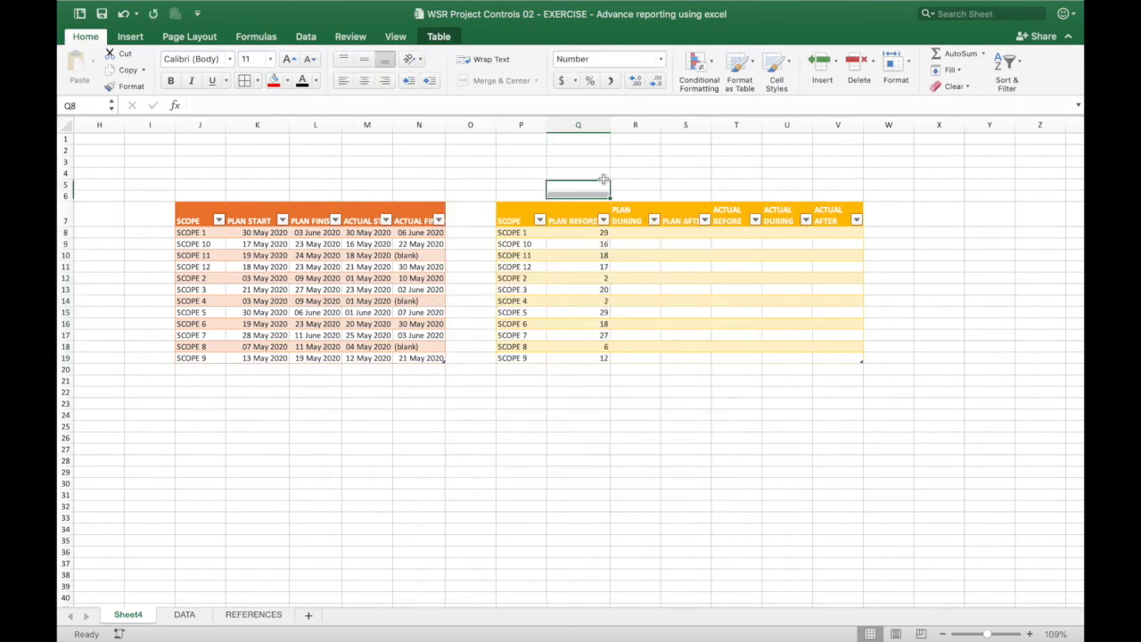
# Step: Enter =Table7[@[PLAN FINISH]]-Table7[@[PLAN START]]+1 in R8 to fill the PLAN DURING column
pyautogui.click(635, 232)
pyautogui.write('=')
pyautogui.click(312, 232)
pyautogui.write('-')
pyautogui.click(256, 231)
pyautogui.write('+1')
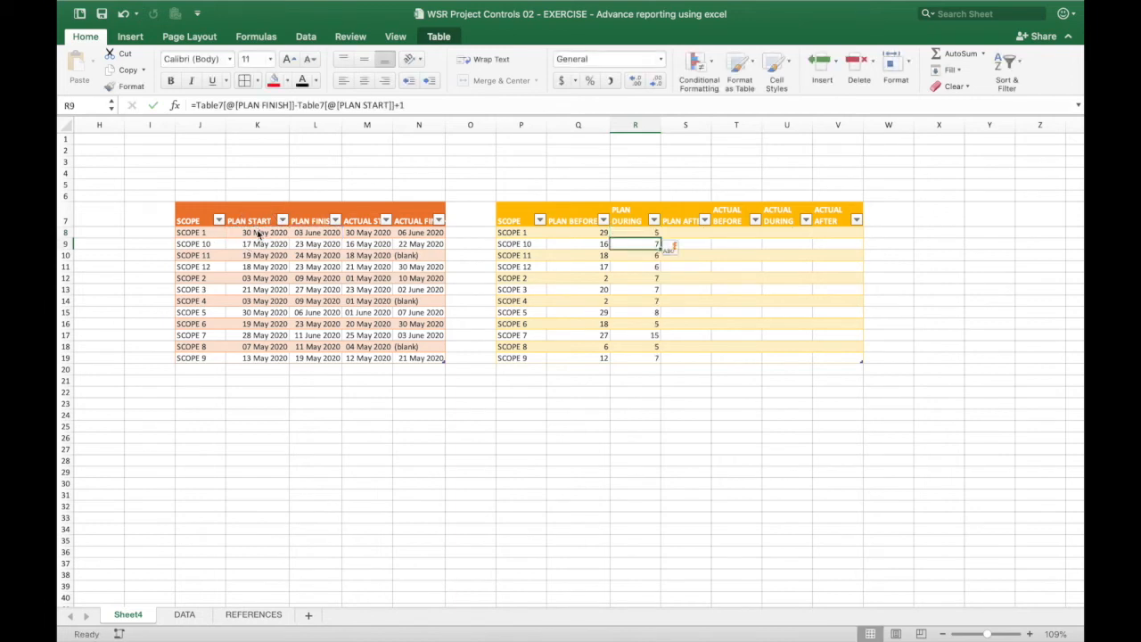
# Step: Enter =$B$2-Table7[@[PLAN FINISH]] in S8 to fill the PLAN AFTER column
pyautogui.press('Right')
pyautogui.press('Up')
pyautogui.write('=')
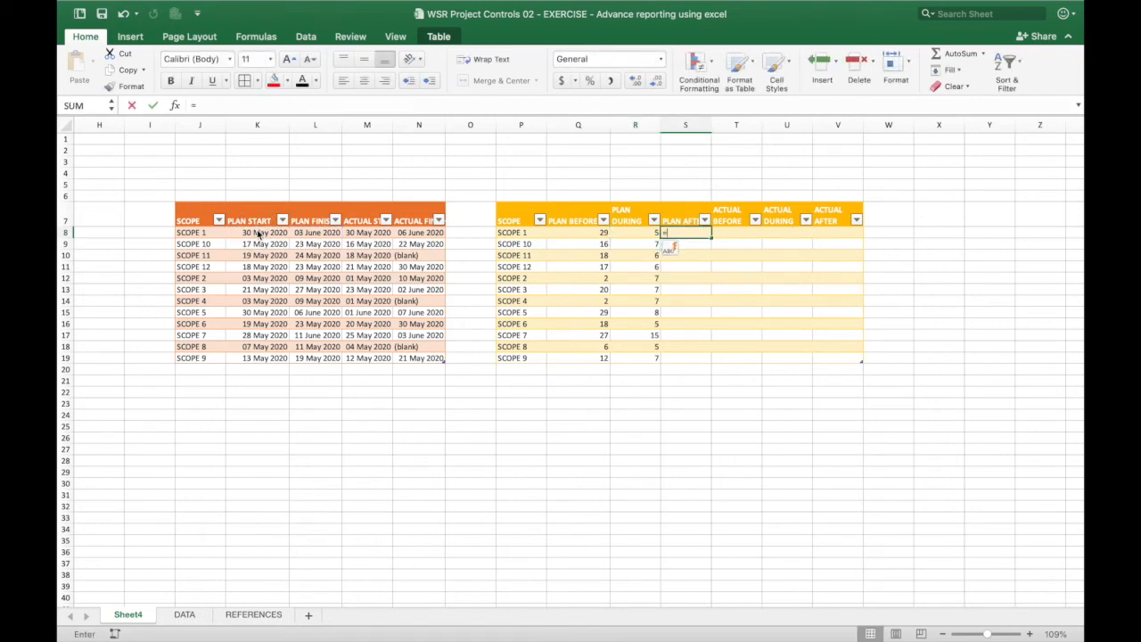
pyautogui.hscroll(-10, 246, 186)
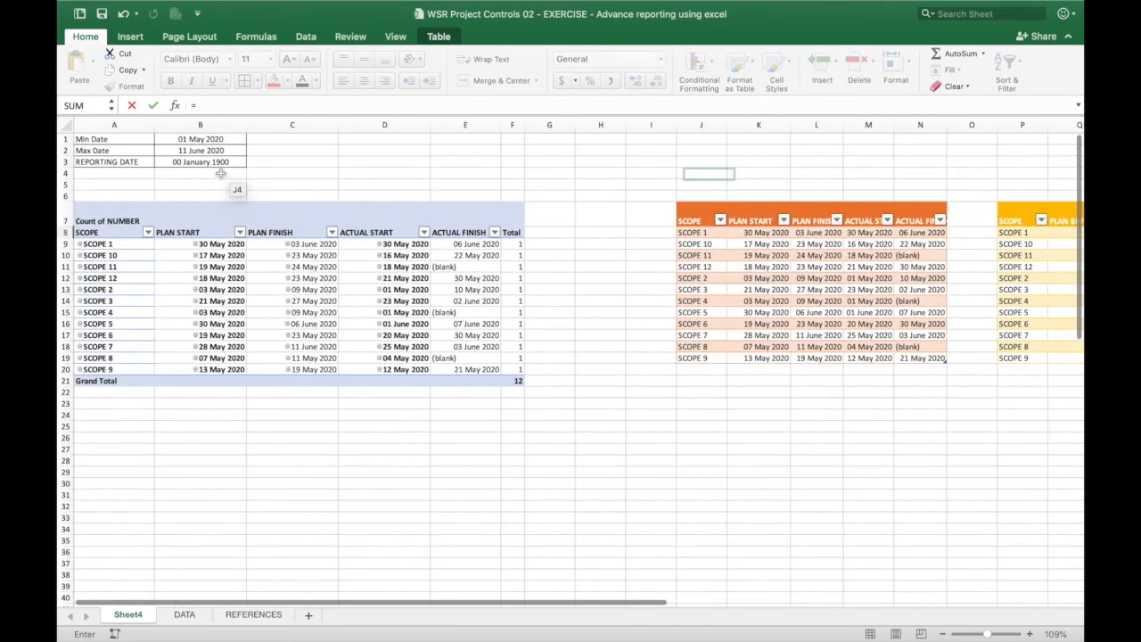
pyautogui.click(214, 150)
pyautogui.press('F4')
pyautogui.write('-')
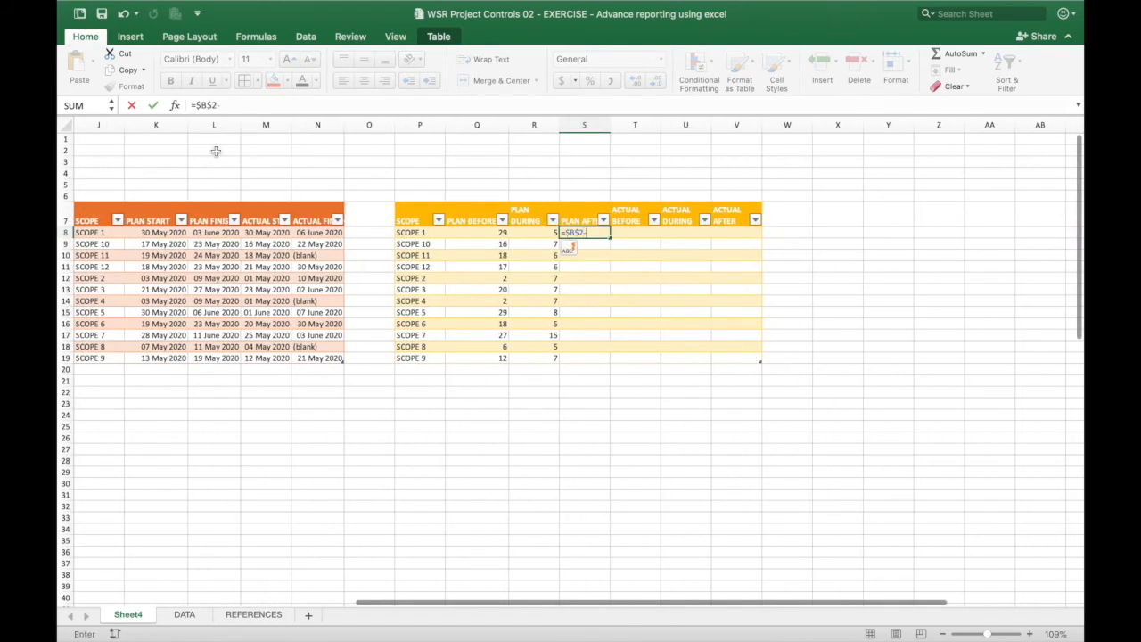
pyautogui.press('Left')
pyautogui.press('Left')
pyautogui.press('Left')
pyautogui.press('Left')
pyautogui.press('Left')
pyautogui.press('Left')
pyautogui.press('Left')
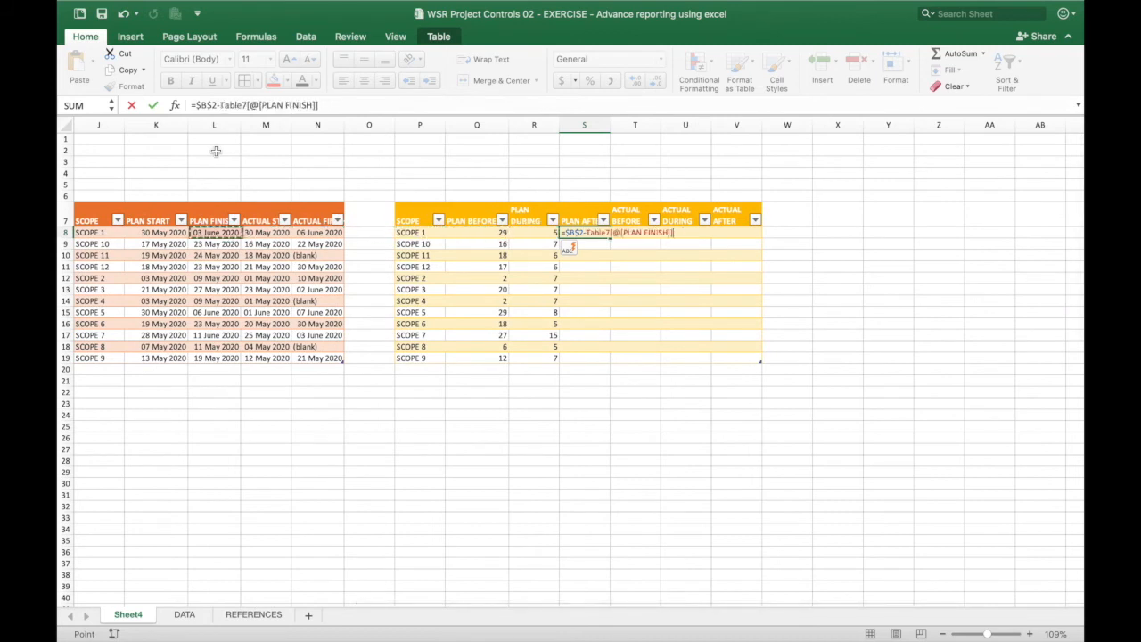
pyautogui.press('Return')
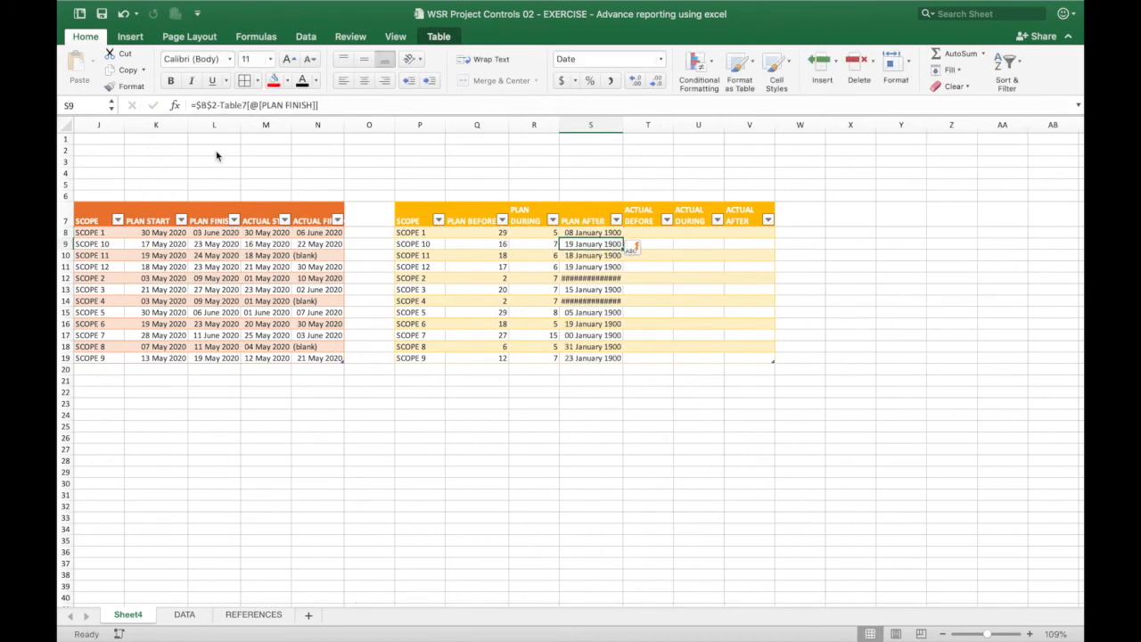
# Step: Format the PLAN AFTER values in S8:S19 as numbers with 0 decimal places
pyautogui.press('Up')
pyautogui.hotkey('shift', 'Down')
pyautogui.hotkey('shift', 'Down')
pyautogui.hotkey('shift', 'Down')
pyautogui.hotkey('shift', 'Down')
pyautogui.hotkey('shift', 'Down')
pyautogui.hotkey('shift', 'Down')
pyautogui.hotkey('shift', 'Down')
pyautogui.hotkey('shift', 'Down')
pyautogui.hotkey('shift', 'Down')
pyautogui.hotkey('shift', 'Down')
pyautogui.hotkey('shift', 'Down')
pyautogui.press('super+1')
pyautogui.click(413, 141)
pyautogui.press('Tab')
pyautogui.write('0')
pyautogui.press('Return')
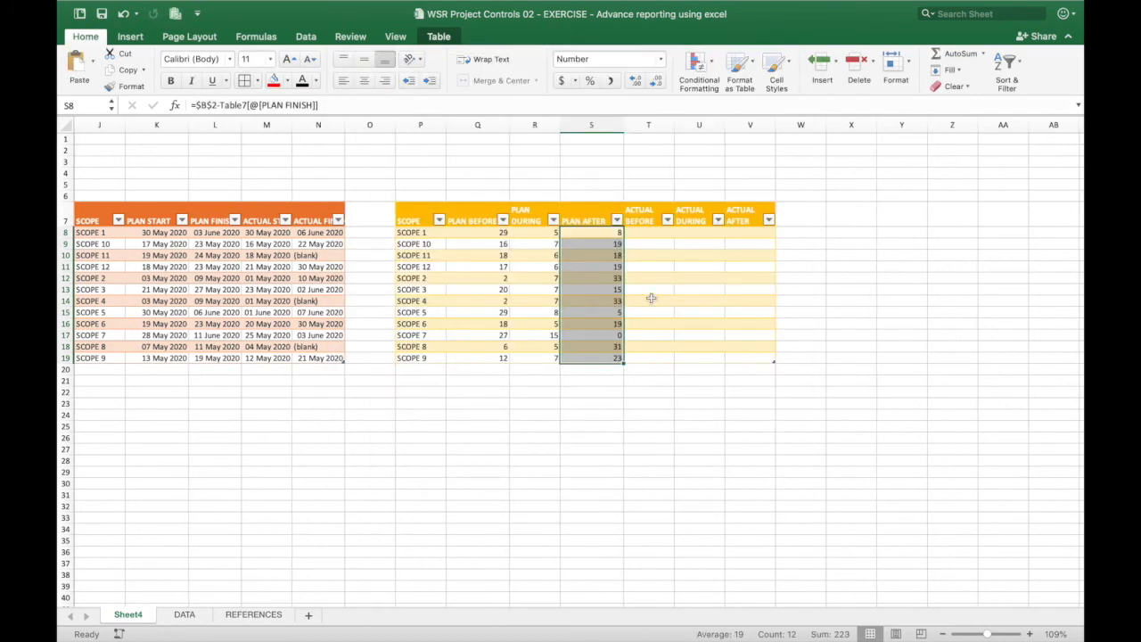
# Step: Enter =Table7[@[ACTUAL START]]-$B$1 in T8 to fill the ACTUAL BEFORE column
pyautogui.click(650, 232)
pyautogui.write('=')
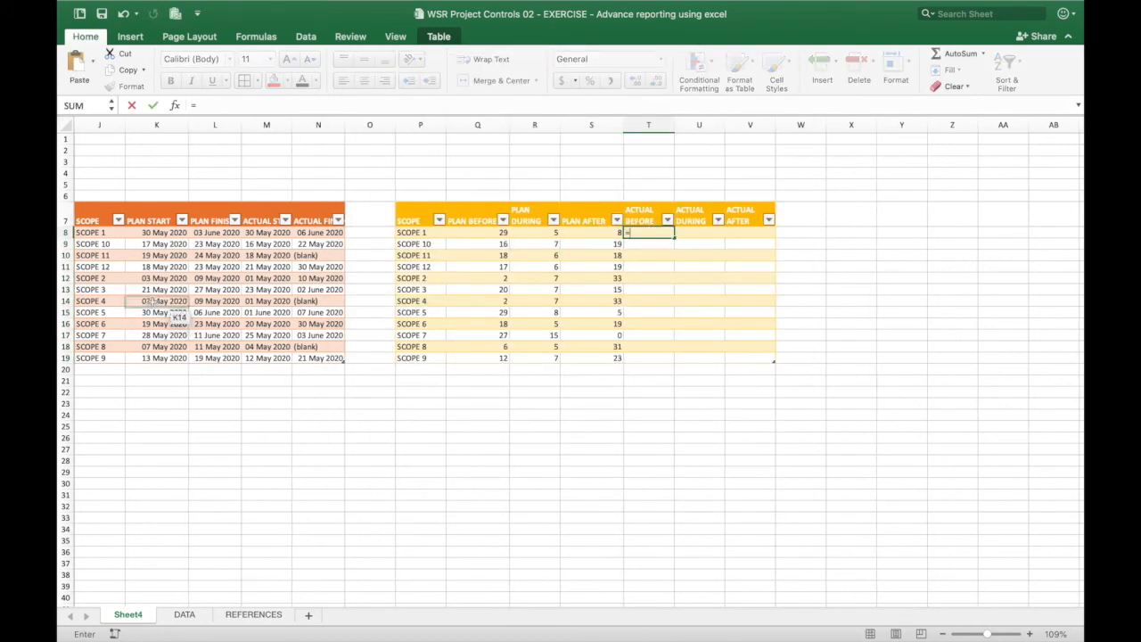
pyautogui.click(282, 233)
pyautogui.write('-')
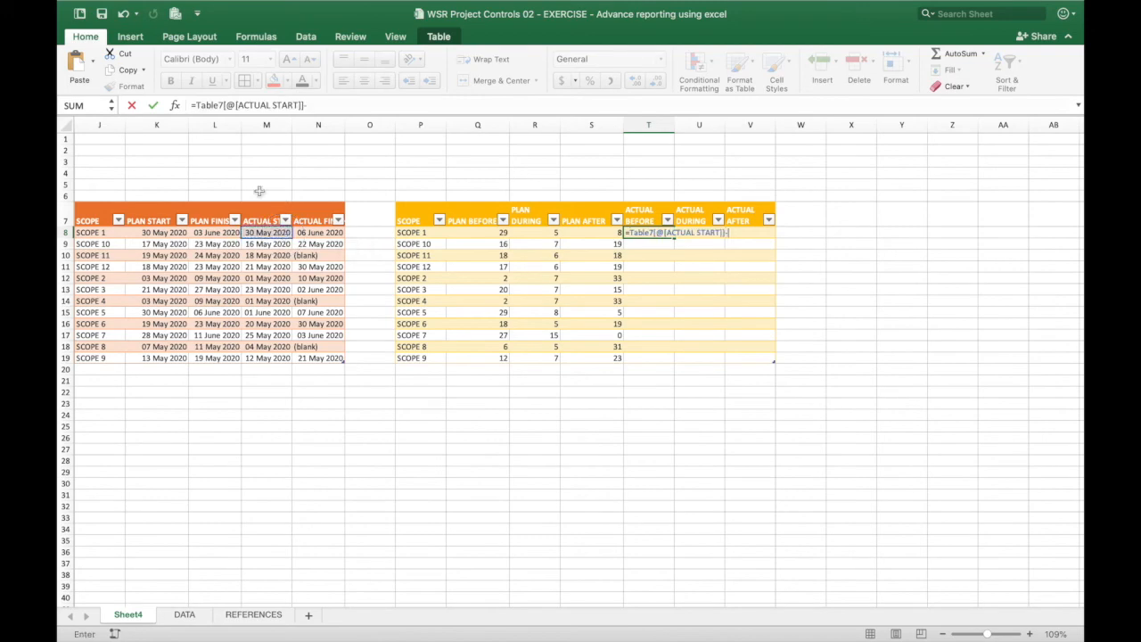
pyautogui.hscroll(-10, 234, 158)
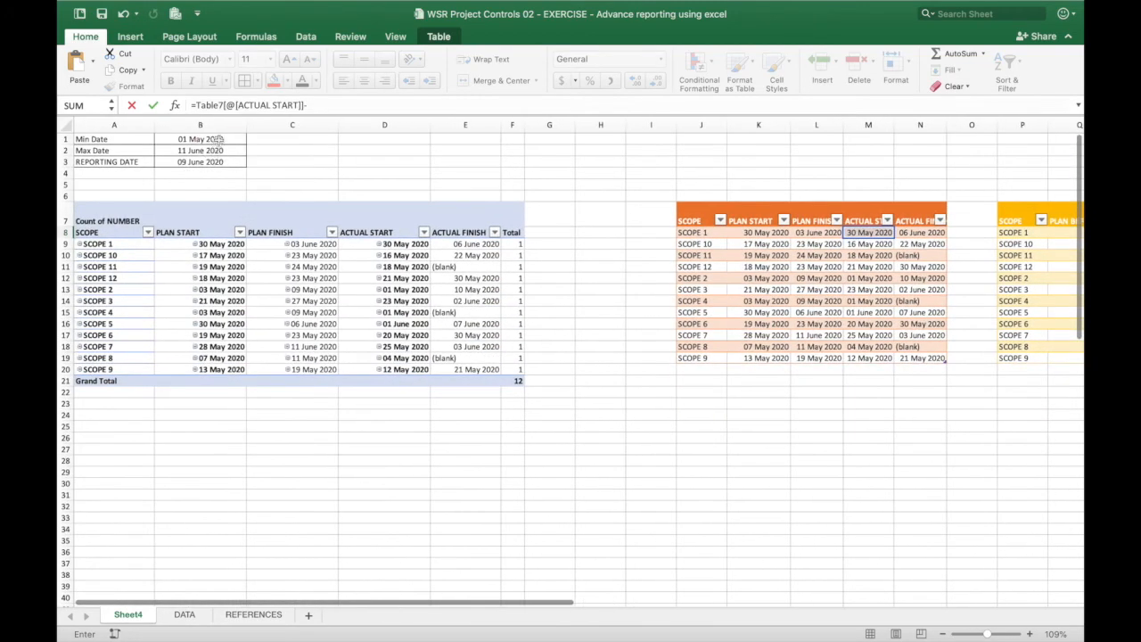
pyautogui.click(219, 139)
pyautogui.press('F4')
pyautogui.hscroll(10, 219, 140)
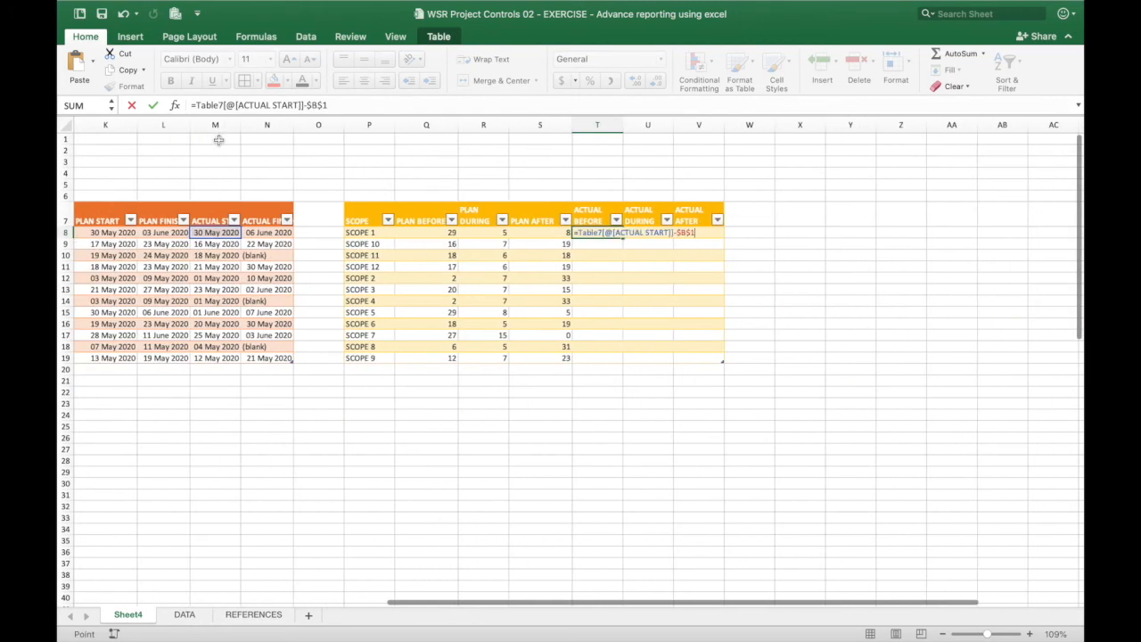
pyautogui.press('Return')
# Step: Format the ACTUAL BEFORE, DURING and AFTER cells T8:V19 as numbers with 0 decimal places
pyautogui.press('Up')
pyautogui.hotkey('ctrl', 'shift', 'Down')
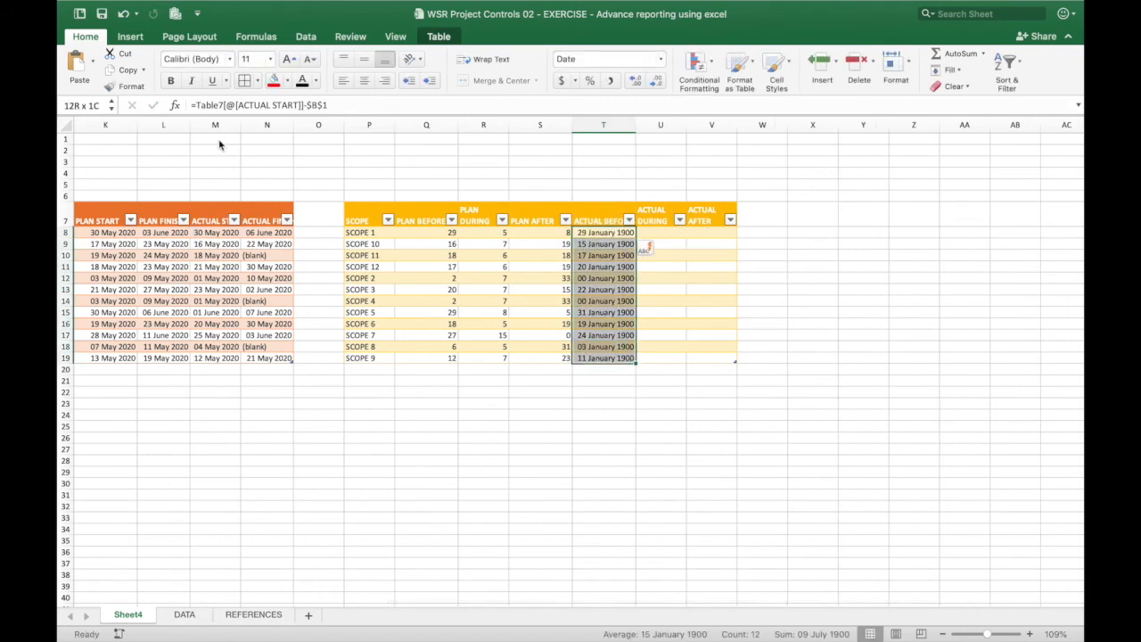
pyautogui.hotkey('shift', 'Right')
pyautogui.hotkey('shift', 'Right')
pyautogui.press('super+1')
pyautogui.click(410, 139)
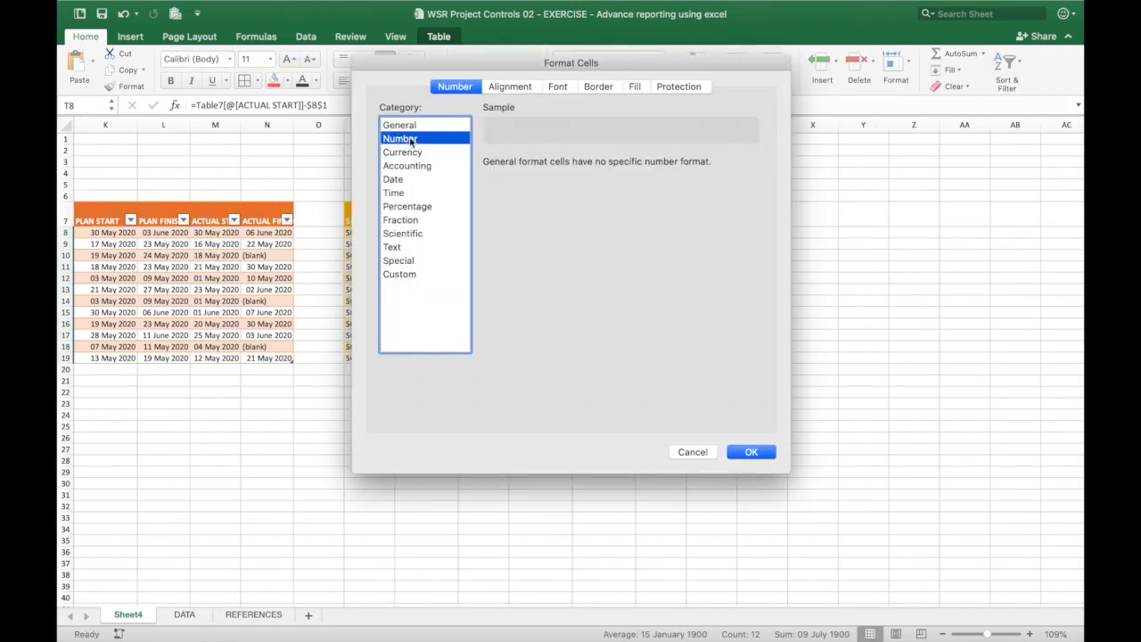
pyautogui.moveTo(571, 163); pyautogui.dragTo(518, 164)
pyautogui.write('0')
pyautogui.press('Return')
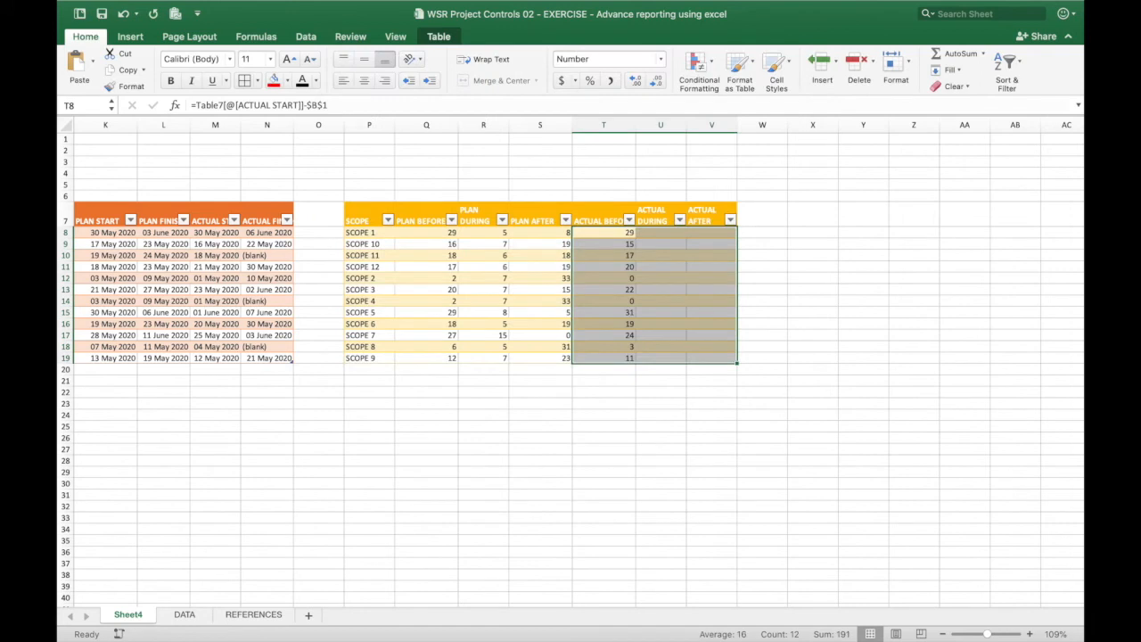
# Step: Enter =Table7[@[ACTUAL FINISH]]-Table7[@[ACTUAL START]]+1 in U8 to fill the ACTUAL DURING column
pyautogui.click(662, 231)
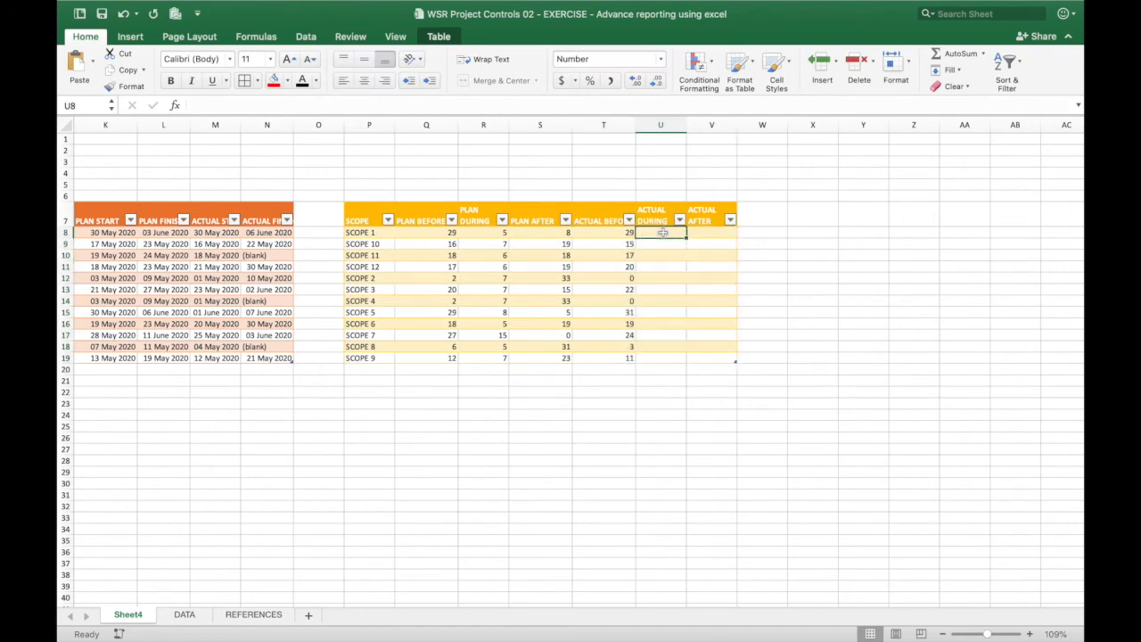
pyautogui.write('=')
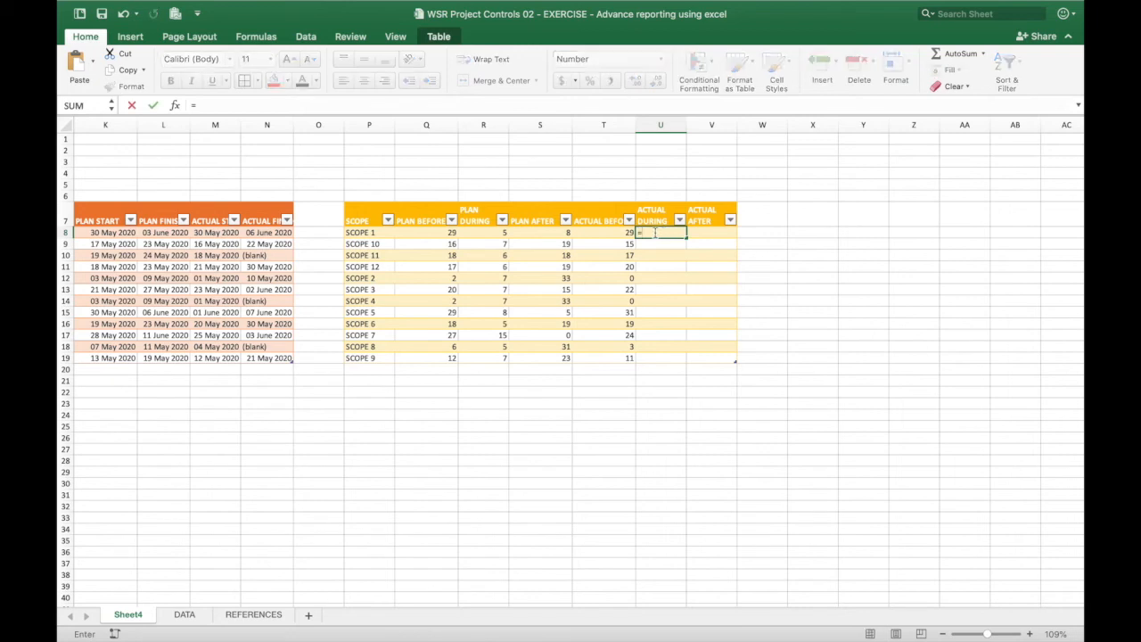
pyautogui.click(272, 232)
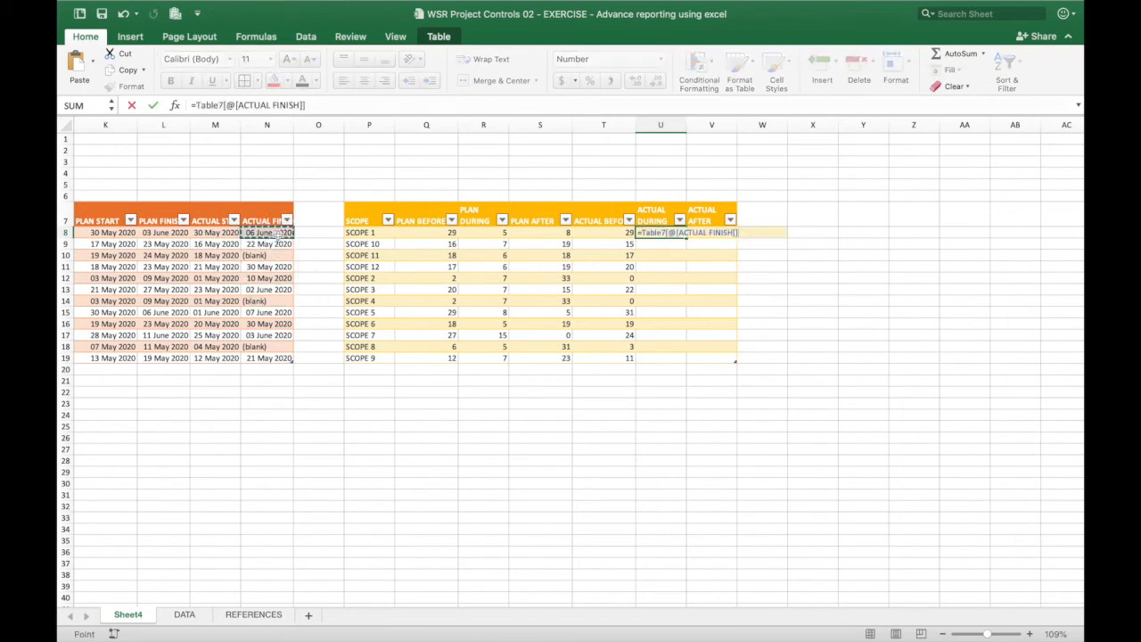
pyautogui.write('-')
pyautogui.click(210, 232)
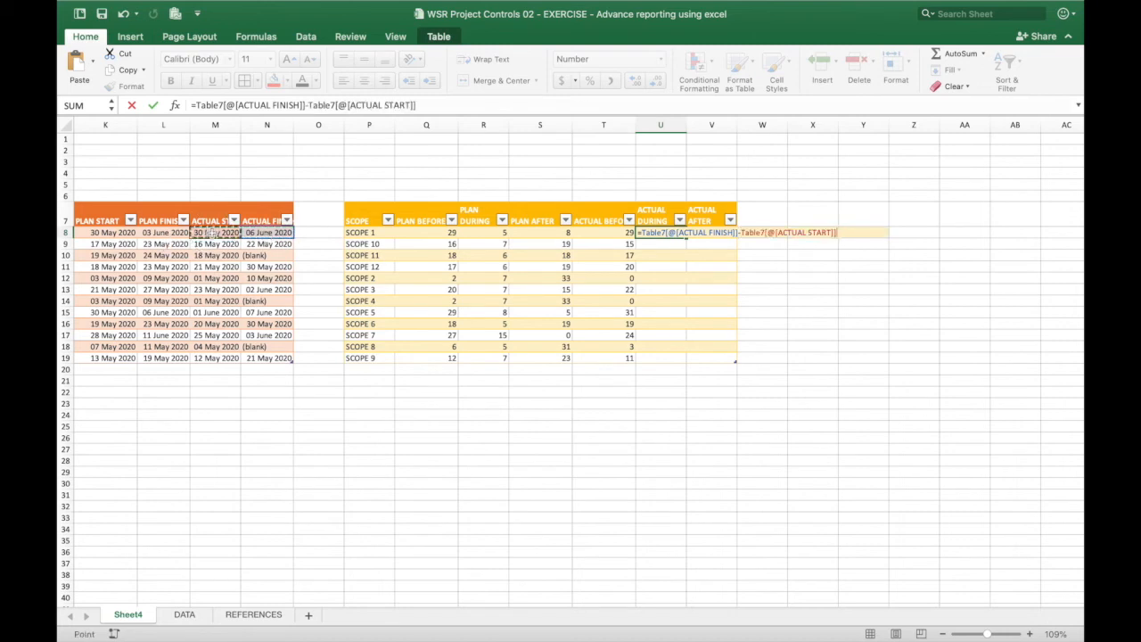
pyautogui.write('+1')
pyautogui.press('Return')
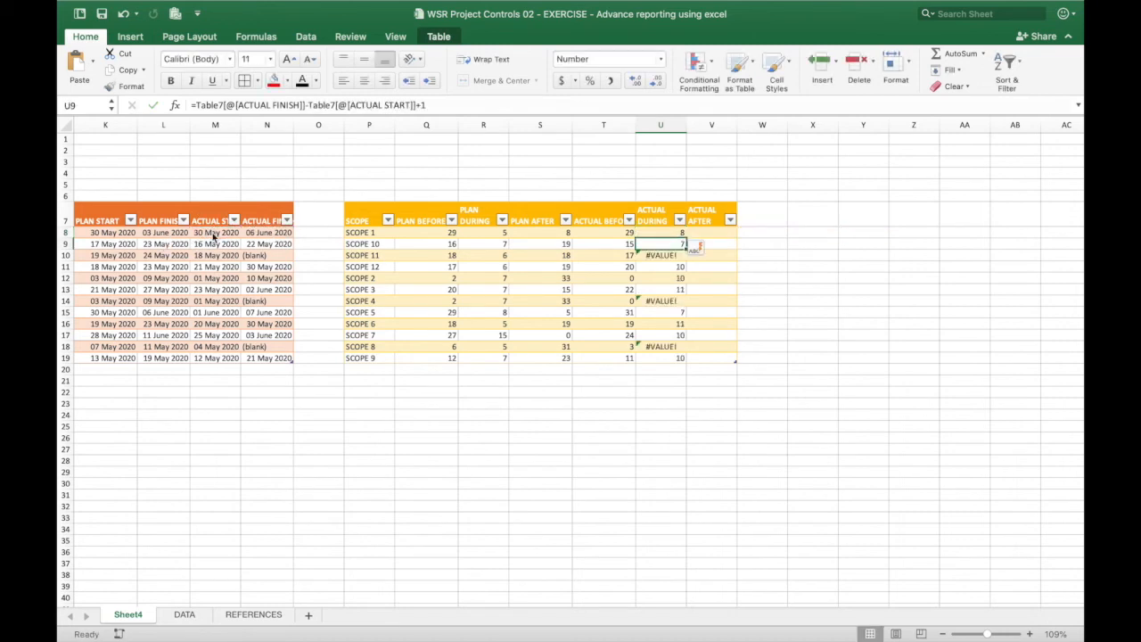
# Step: Wrap the U8 ACTUAL DURING formula in IFERROR with $B$3-Table7[@[ACTUAL START]]+1 as the value for errors
pyautogui.click(667, 257)
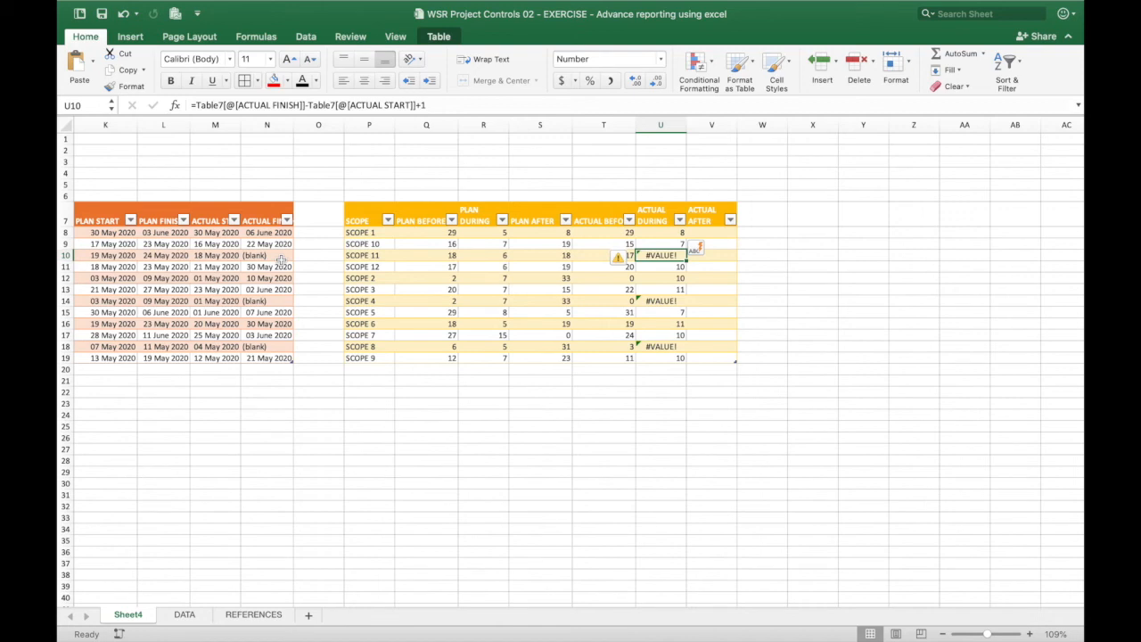
pyautogui.click(656, 232)
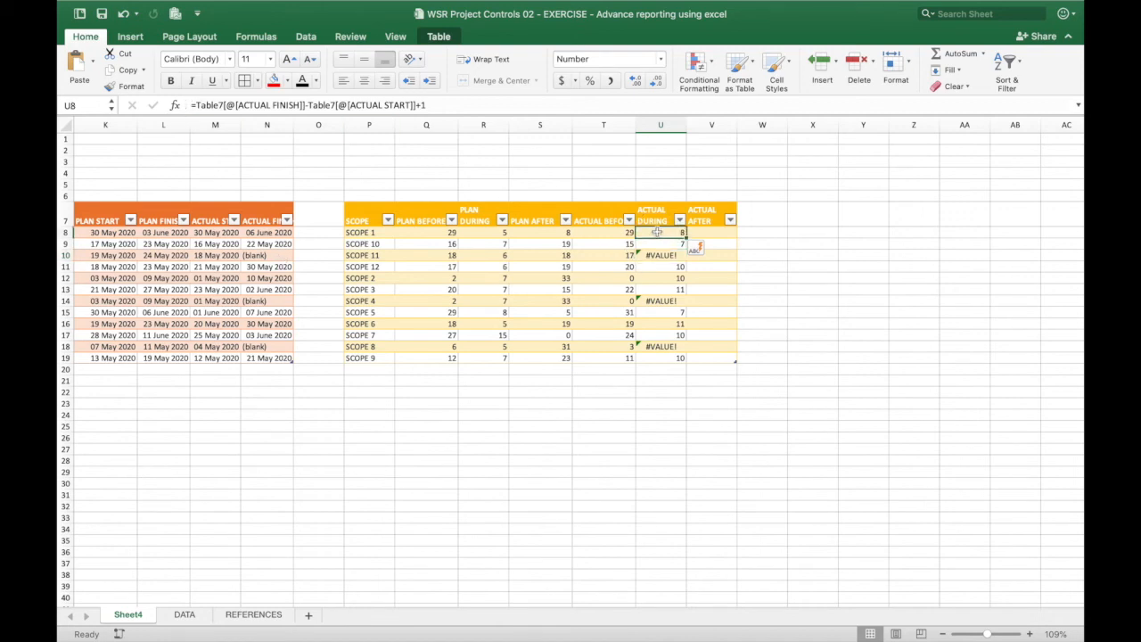
pyautogui.click(193, 105)
pyautogui.write('iferr')
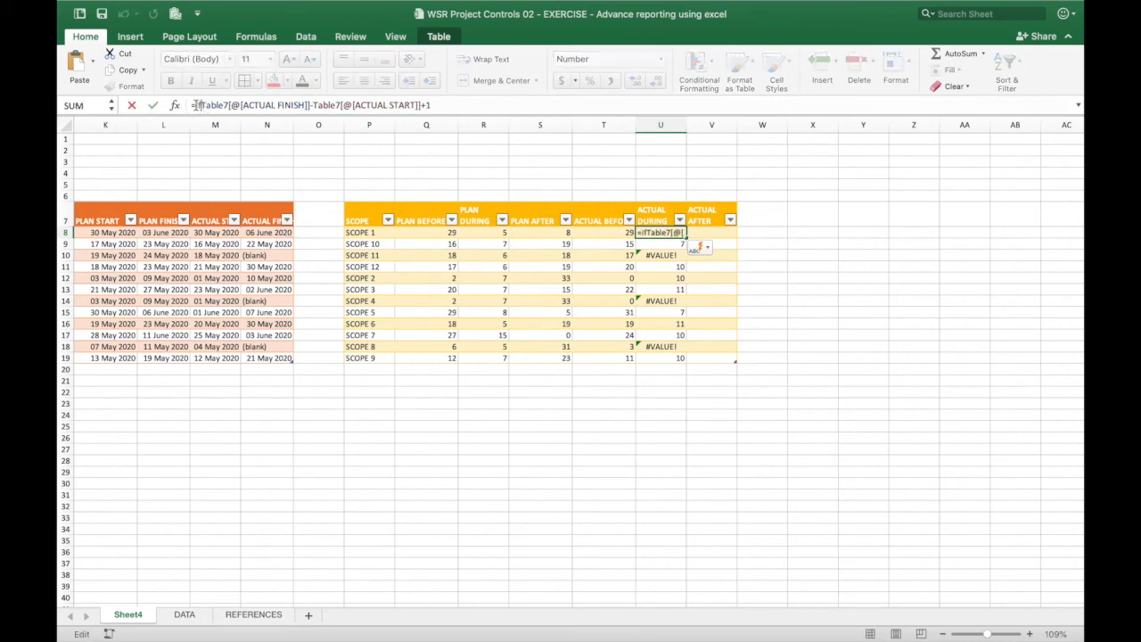
pyautogui.write('or(')
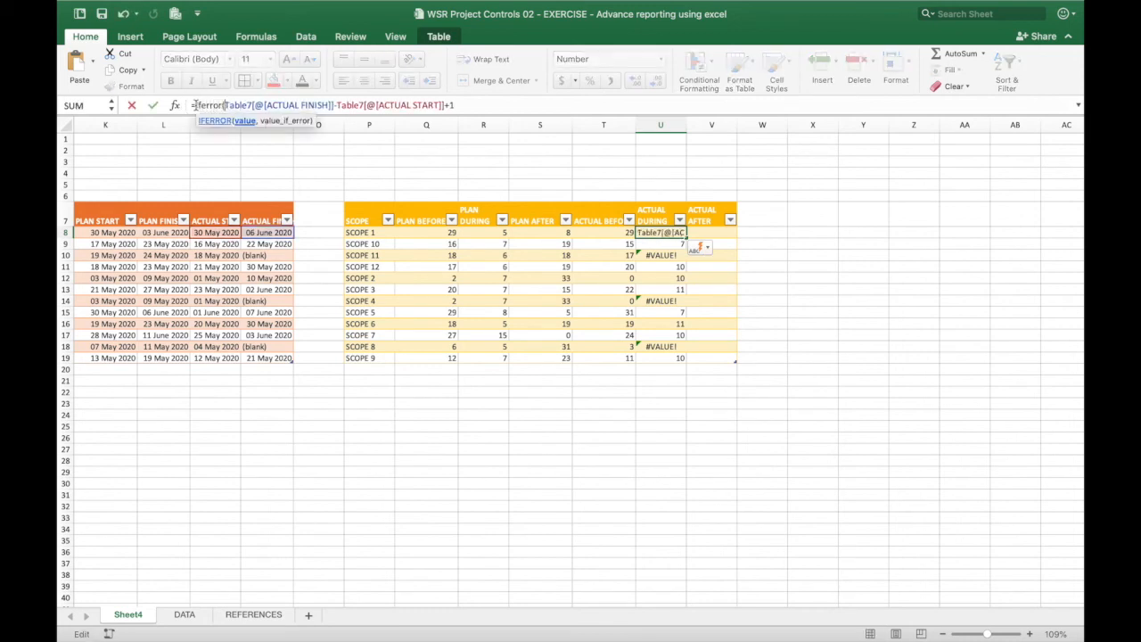
pyautogui.click(513, 107)
pyautogui.write(',')
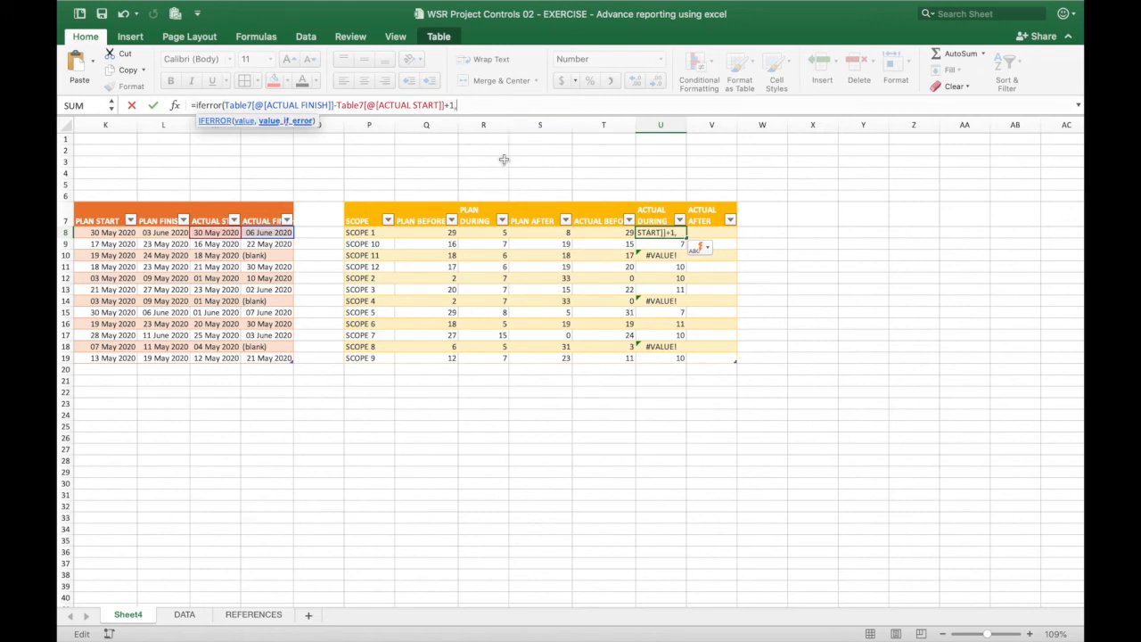
pyautogui.hscroll(-10, 503, 159)
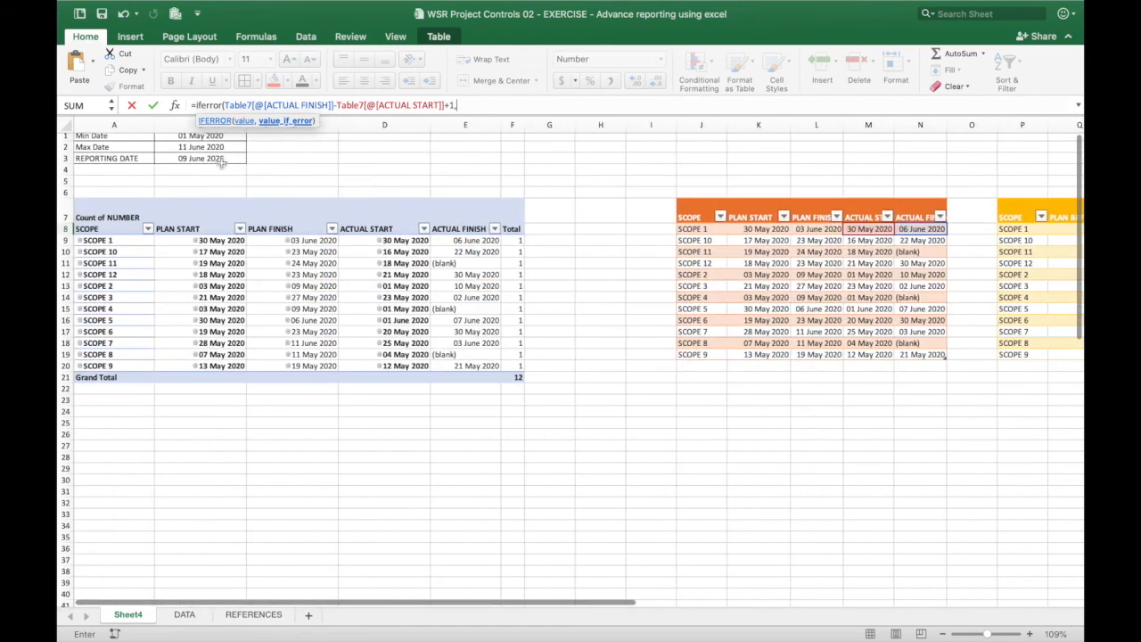
pyautogui.click(214, 157)
pyautogui.press('F4')
pyautogui.hscroll(10, 220, 157)
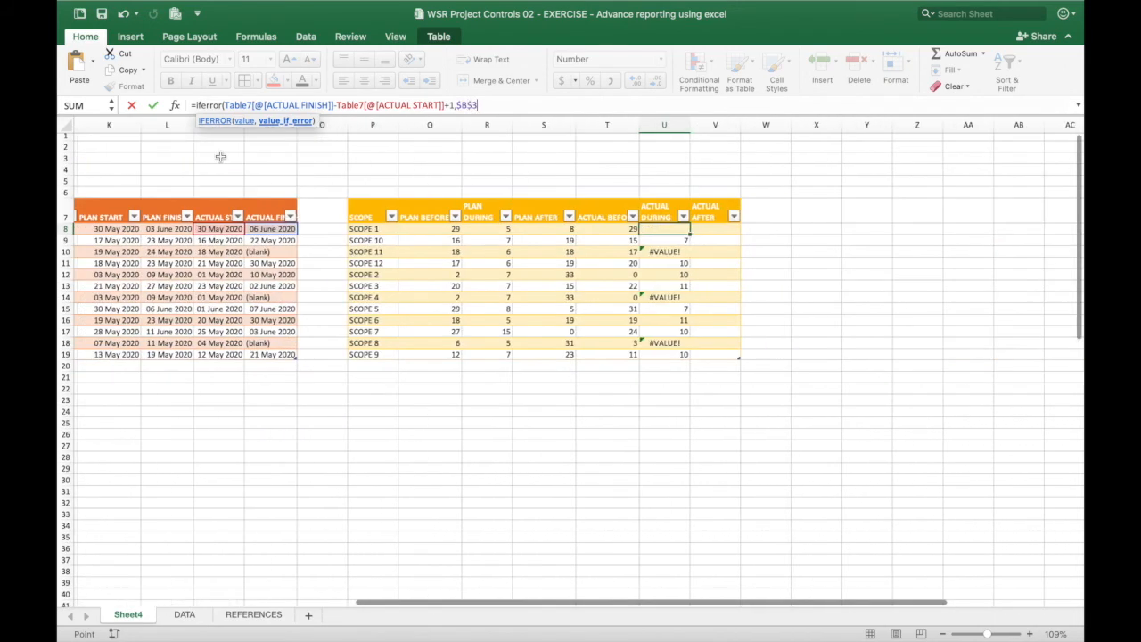
pyautogui.write('-')
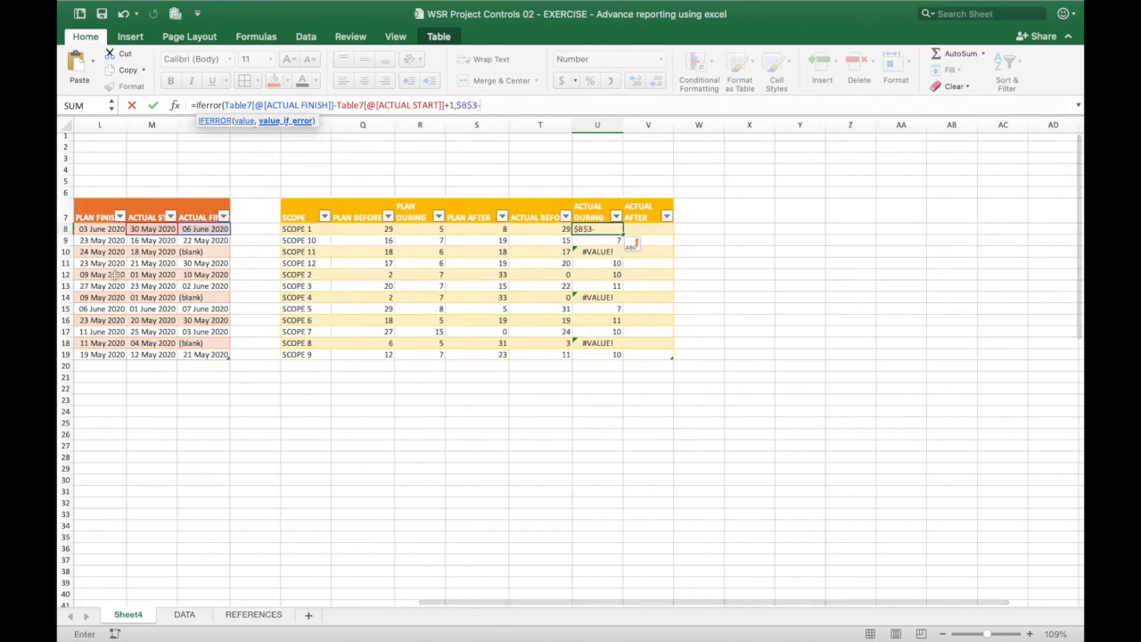
pyautogui.click(153, 229)
pyautogui.write('+1)')
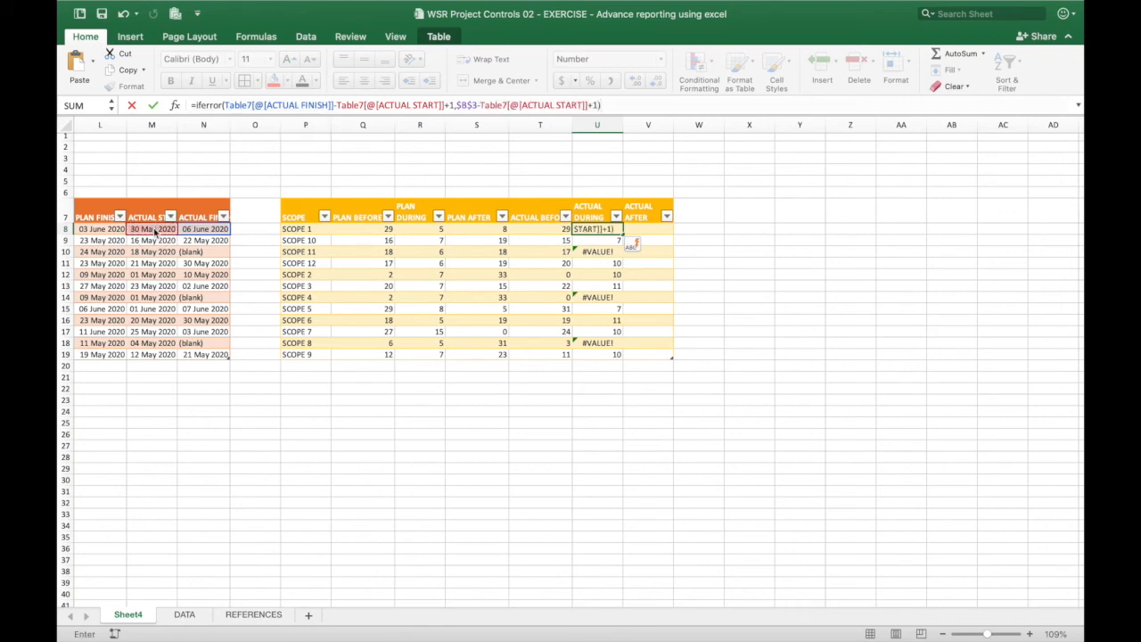
pyautogui.press('Return')
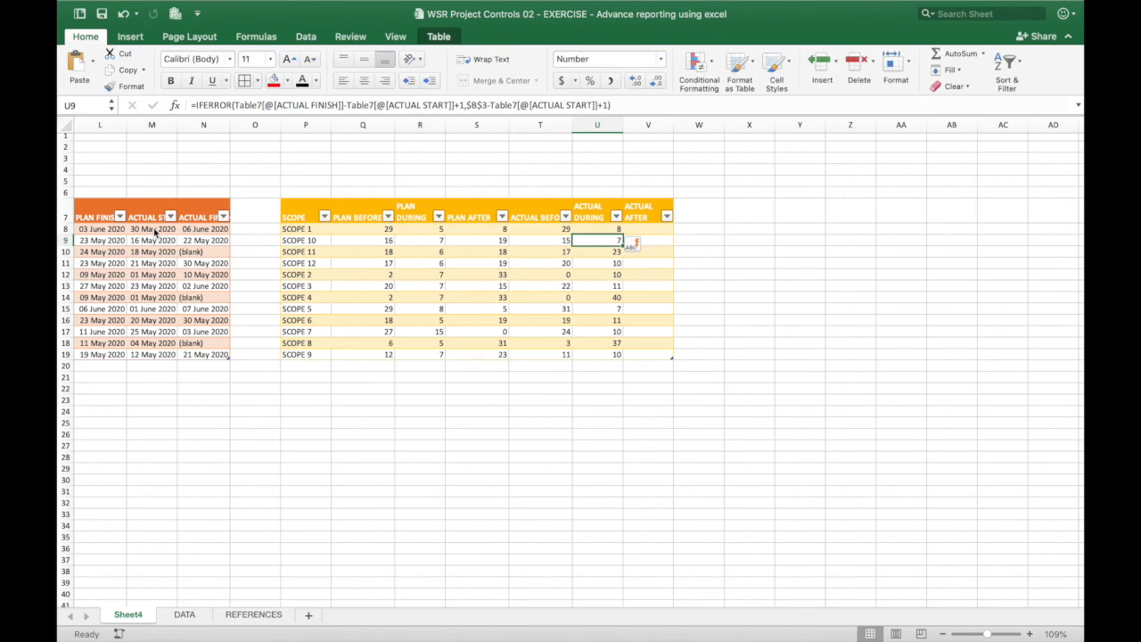
# Step: Start an IFERROR formula in V8 for ACTUAL AFTER with $B$2-Table7[@[ACTUAL FINISH]] as its value
pyautogui.press('Up')
pyautogui.press('Right')
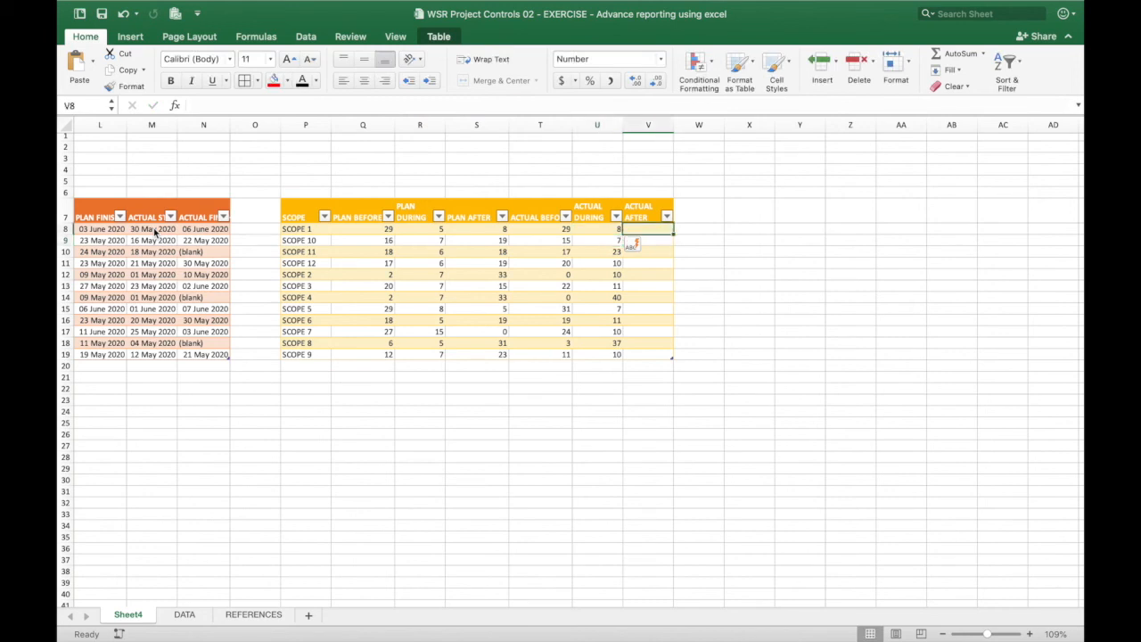
pyautogui.write('=iferror')
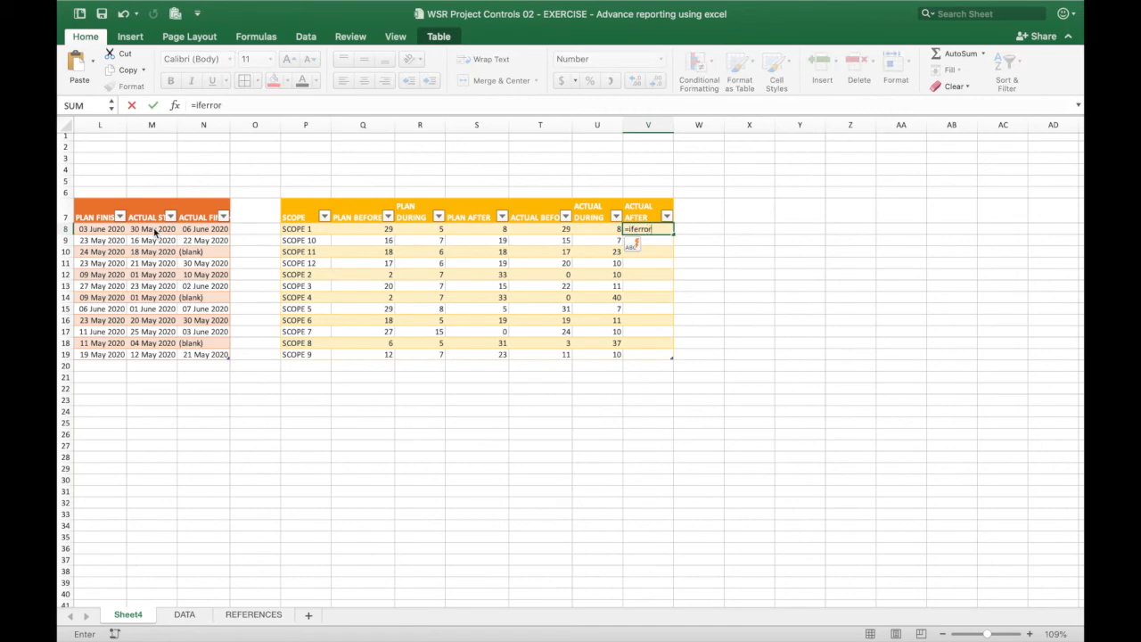
pyautogui.write('(')
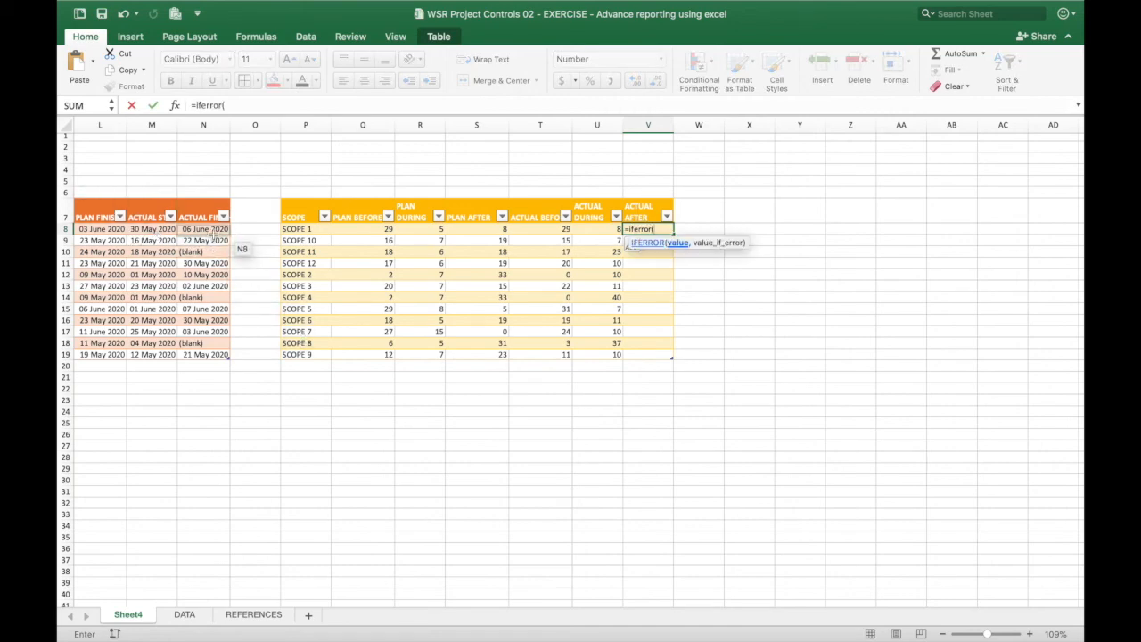
pyautogui.hscroll(-10, 212, 233)
pyautogui.click(204, 152)
pyautogui.press('F4')
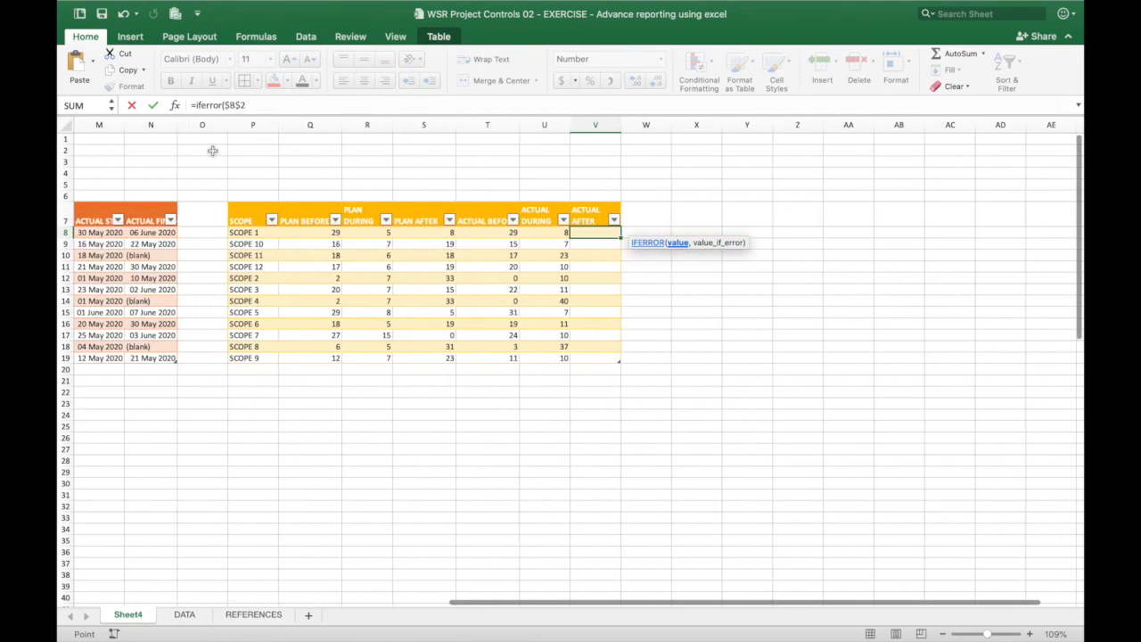
pyautogui.write('-')
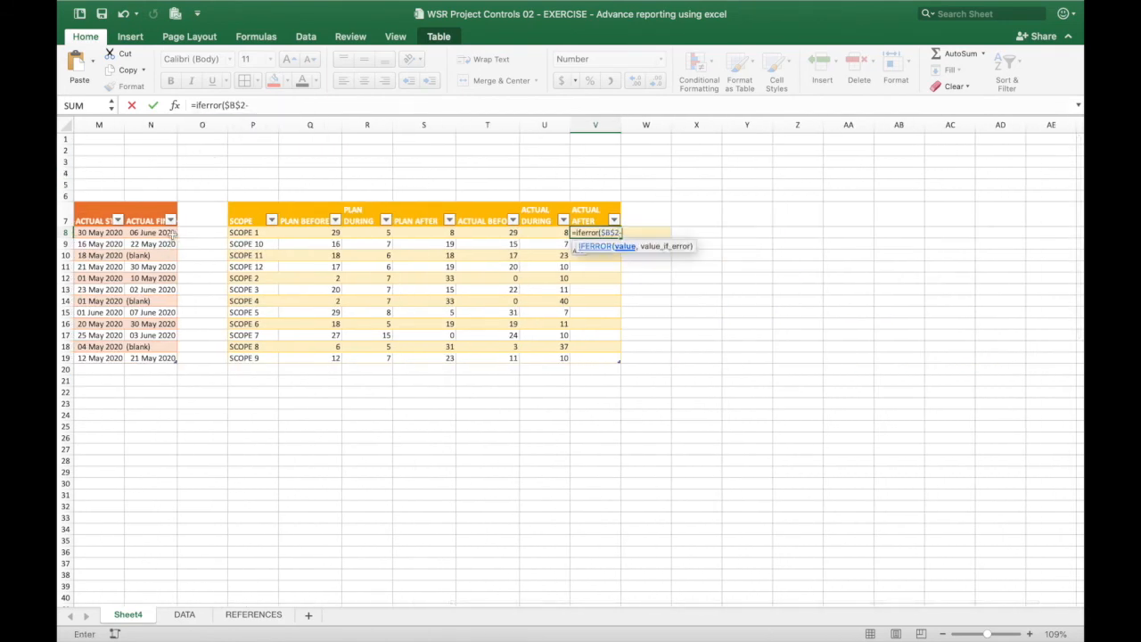
pyautogui.click(172, 233)
pyautogui.write(',')
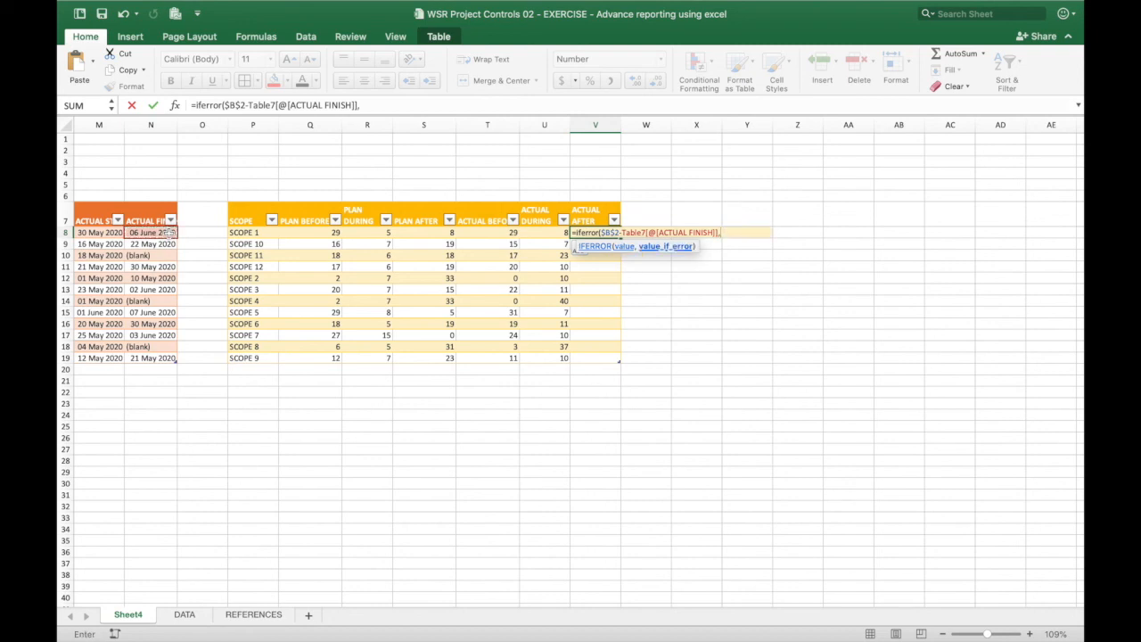
# Step: Complete the V8 formula with $B$2-$B$3 as the value for errors to fill the ACTUAL AFTER column
pyautogui.hscroll(-10, 170, 232)
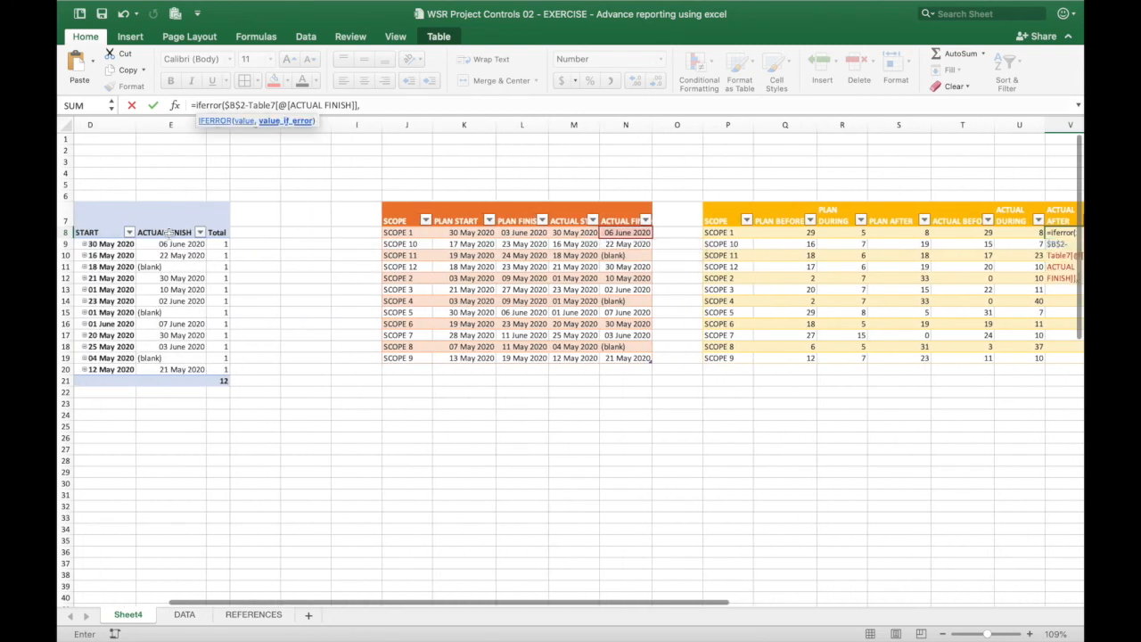
pyautogui.hscroll(-5, 169, 231)
pyautogui.click(172, 150)
pyautogui.hscroll(10, 175, 150)
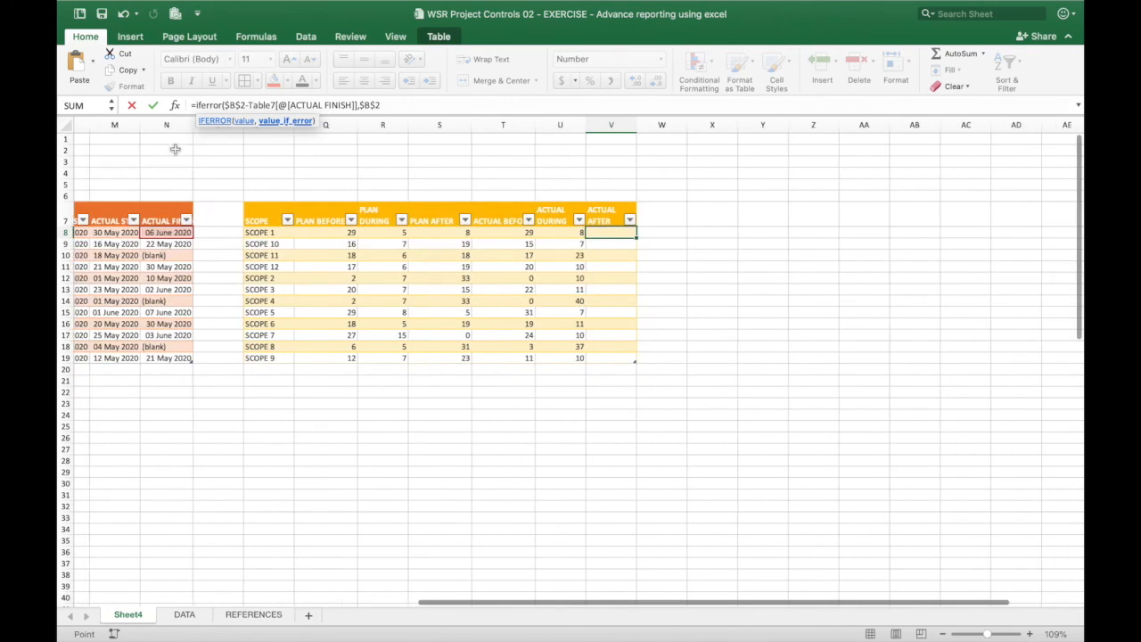
pyautogui.write('-')
pyautogui.hscroll(-10, 177, 156)
pyautogui.click(199, 165)
pyautogui.click(204, 167)
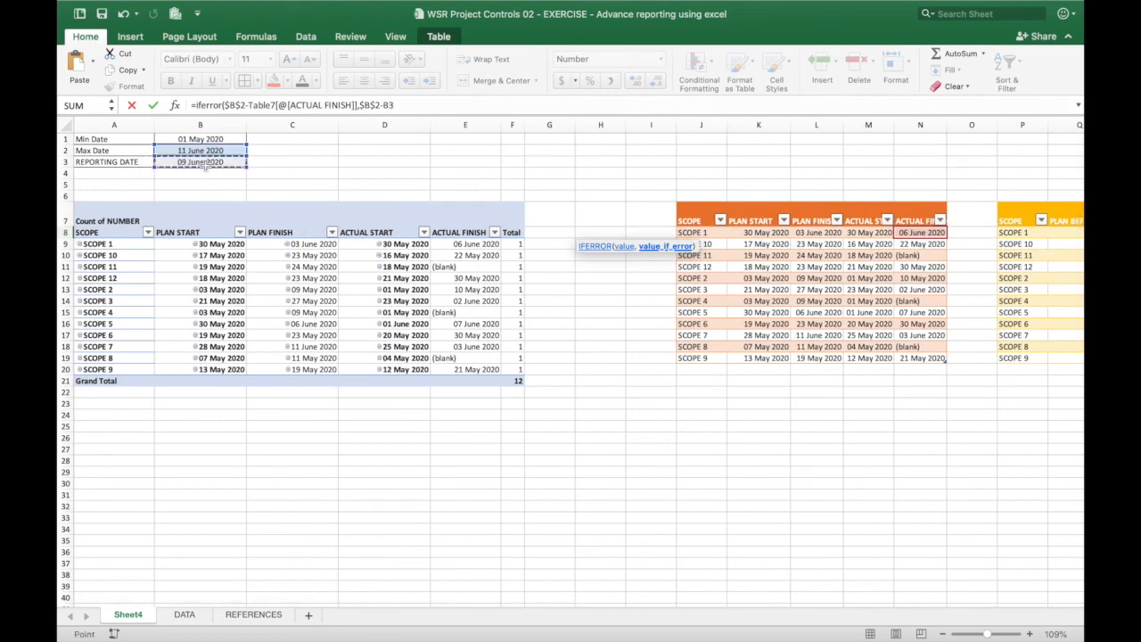
pyautogui.press('F4')
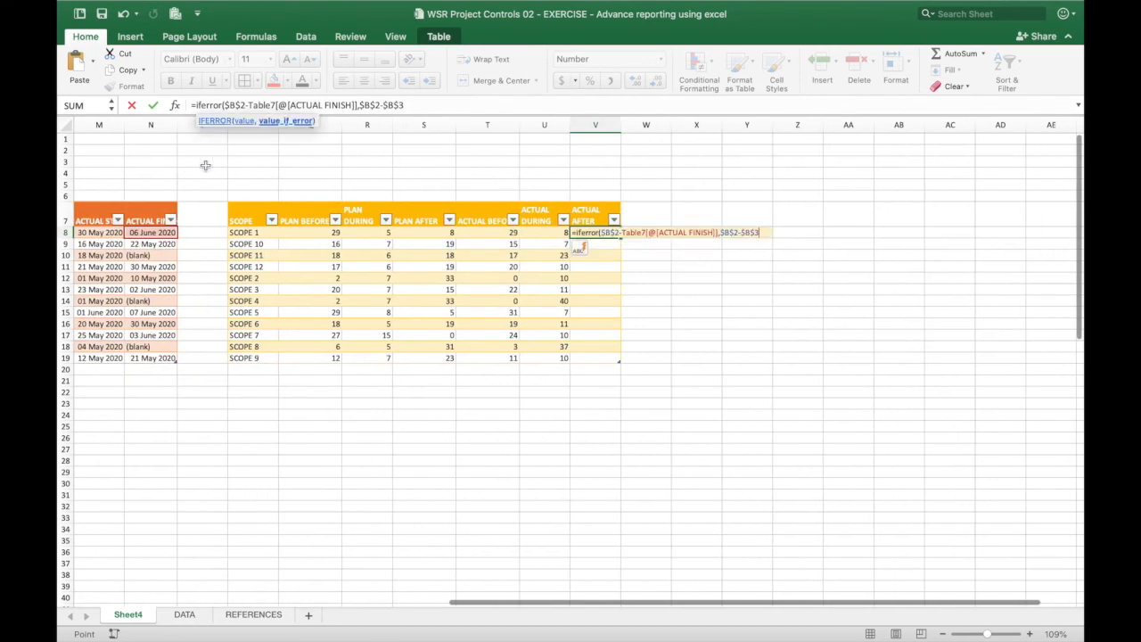
pyautogui.write(')')
pyautogui.press('Return')
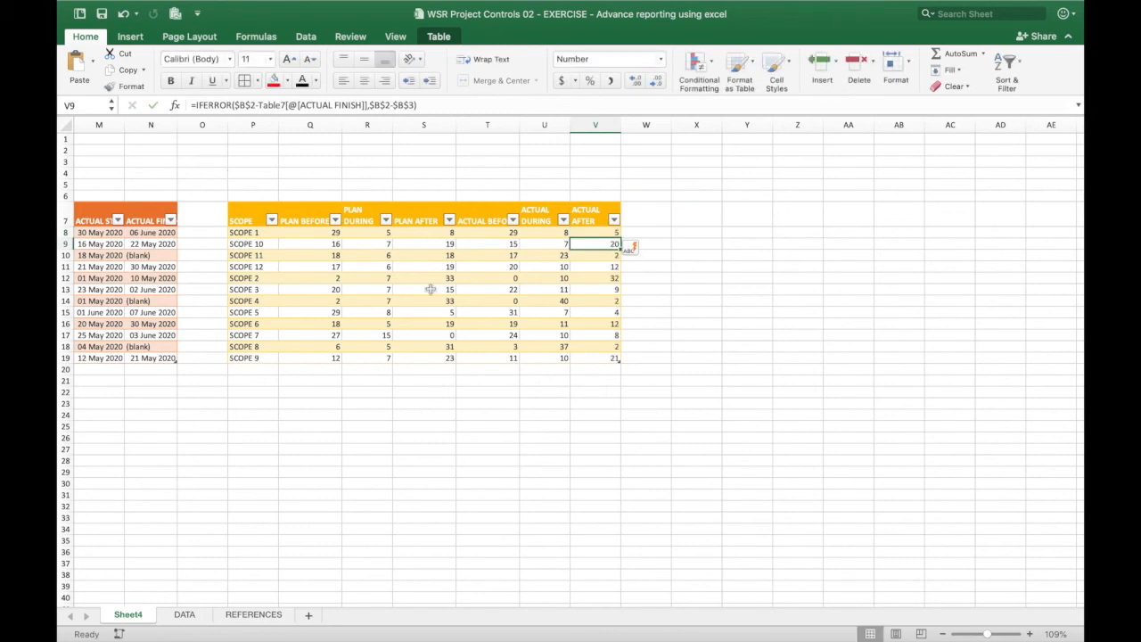
# Step: Check the sums of SCOPE 1's actual durations in T8:V8 and plan durations in Q8:S8
pyautogui.moveTo(492, 236); pyautogui.dragTo(588, 233)
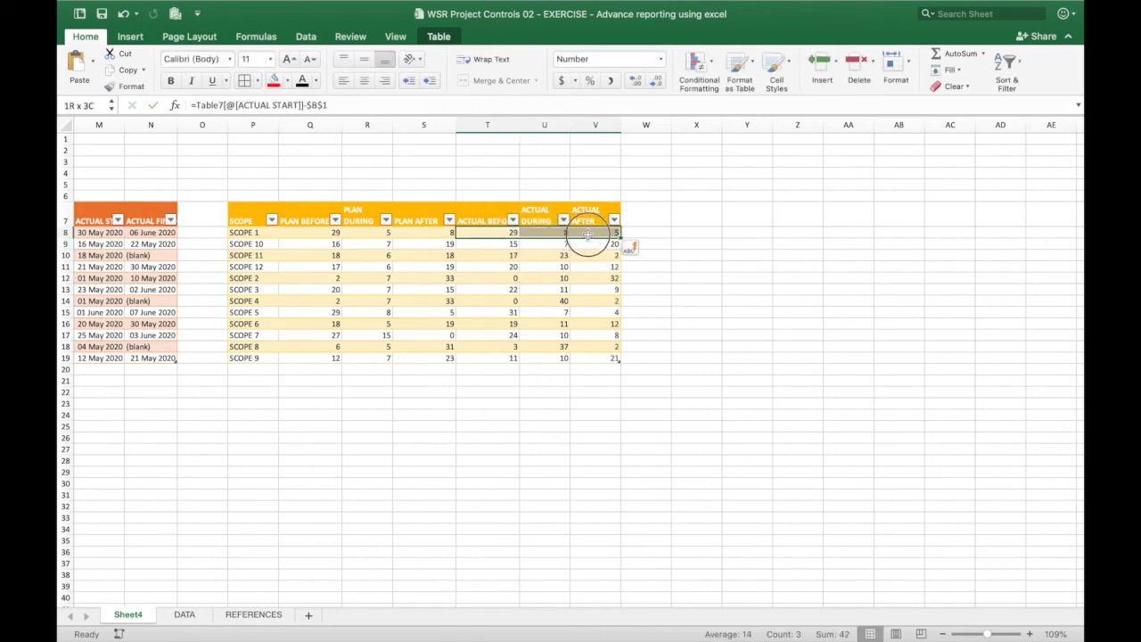
pyautogui.moveTo(329, 236); pyautogui.dragTo(418, 235)
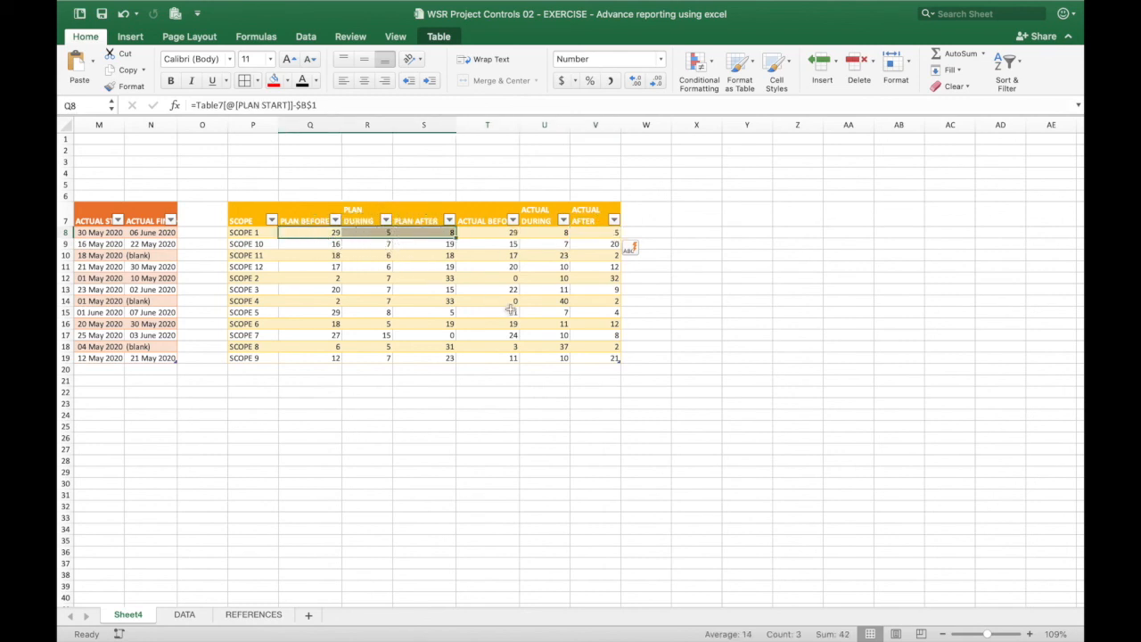
# Step: Insert a 2-D 100% stacked bar chart from the scope duration table in P7:V19
pyautogui.click(595, 279)
pyautogui.click(636, 287)
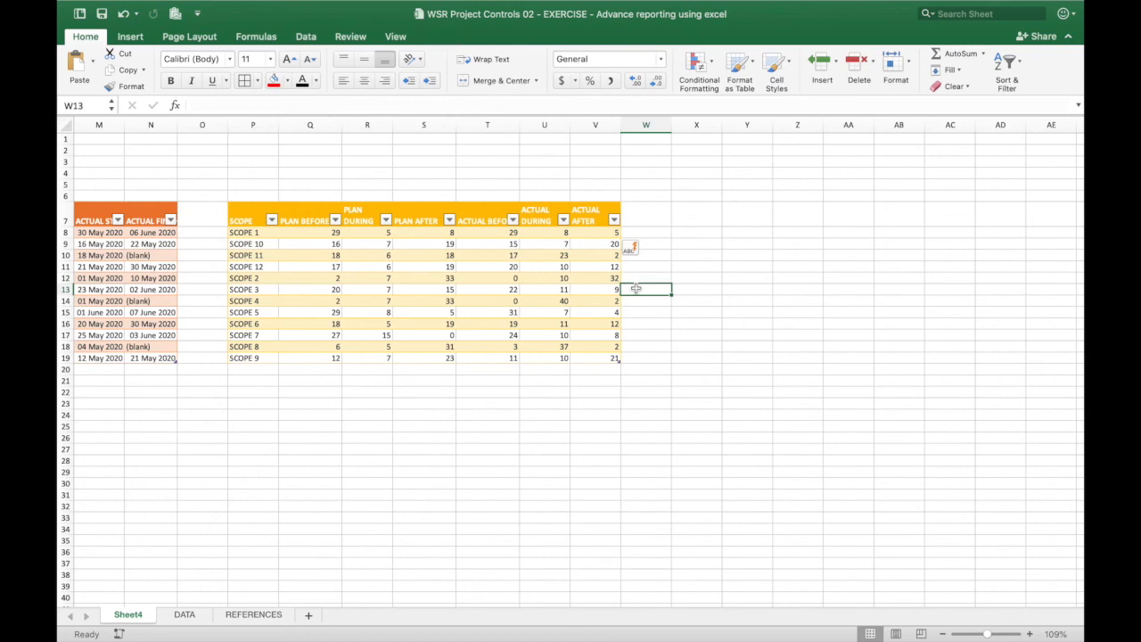
pyautogui.hscroll(1, 1010, 565)
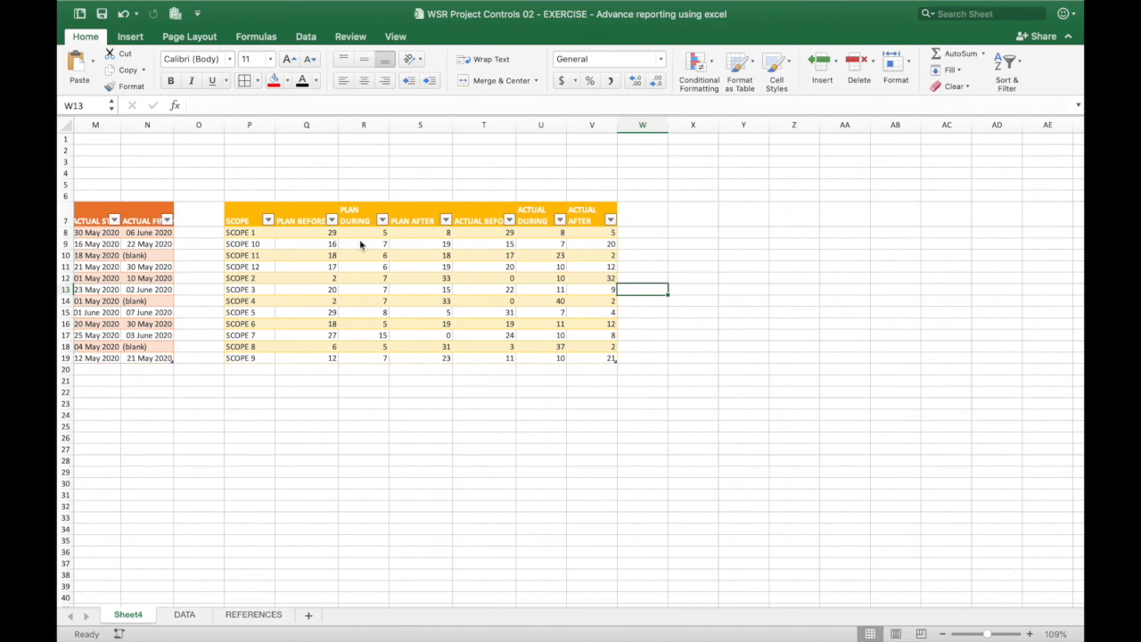
pyautogui.click(263, 221)
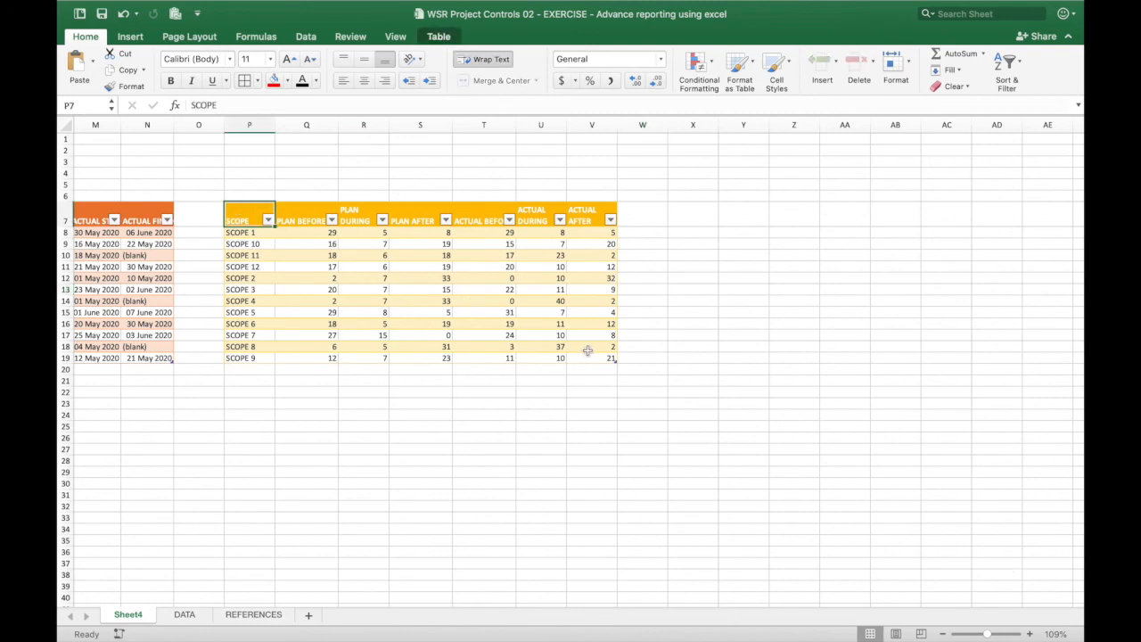
pyautogui.keyDown('shift'); pyautogui.click(591, 357); pyautogui.keyUp('shift')
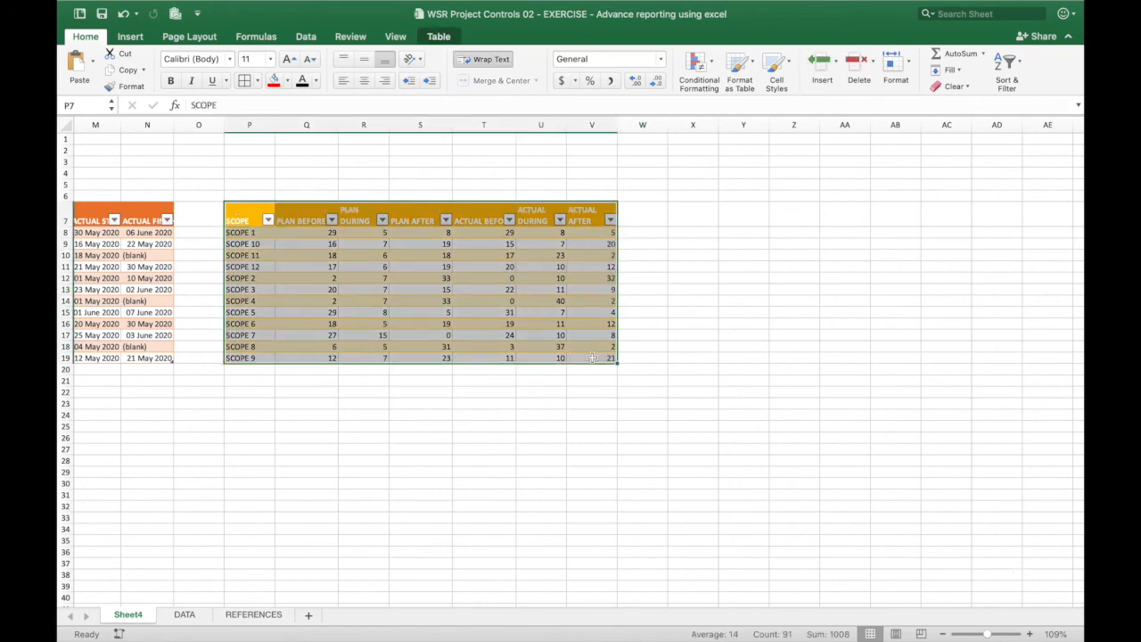
pyautogui.click(130, 37)
pyautogui.click(550, 57)
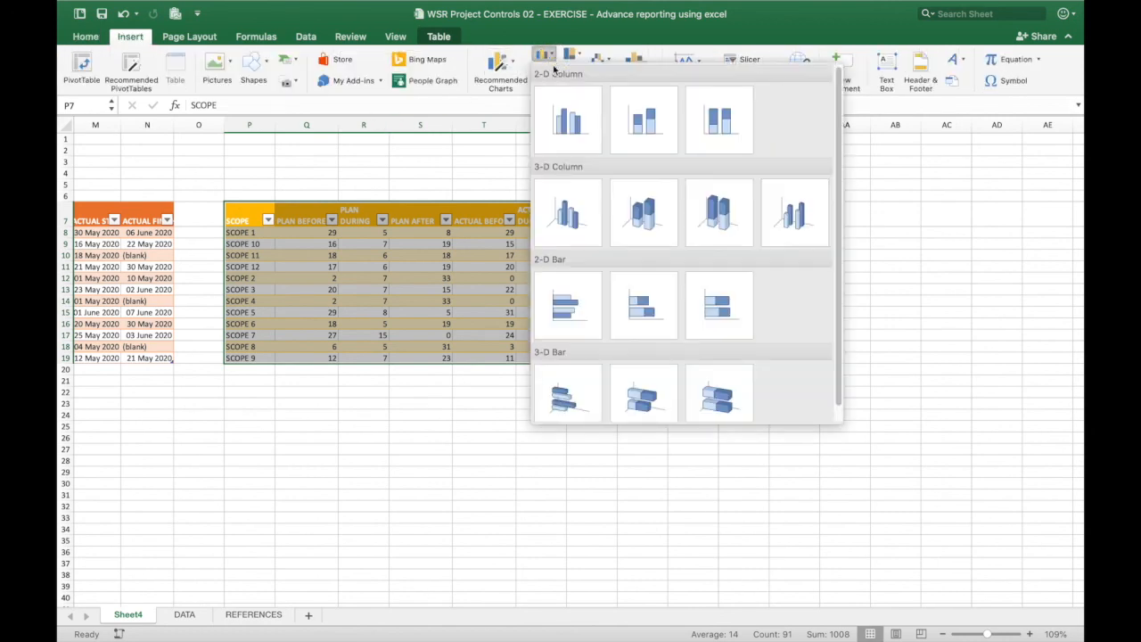
pyautogui.click(718, 307)
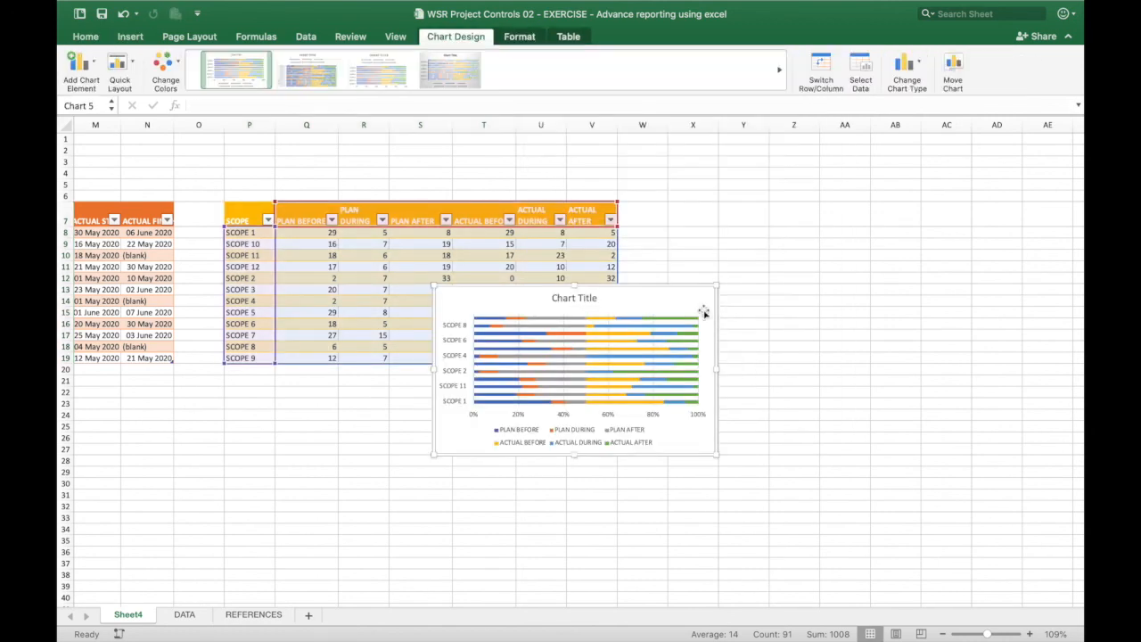
# Step: Move the chart below the duration table and enlarge it to span about columns N to U and rows 22 to 45
pyautogui.moveTo(639, 288); pyautogui.dragTo(438, 394)
pyautogui.scroll(-3, 588, 407)
pyautogui.hscroll(-1, 588, 407)
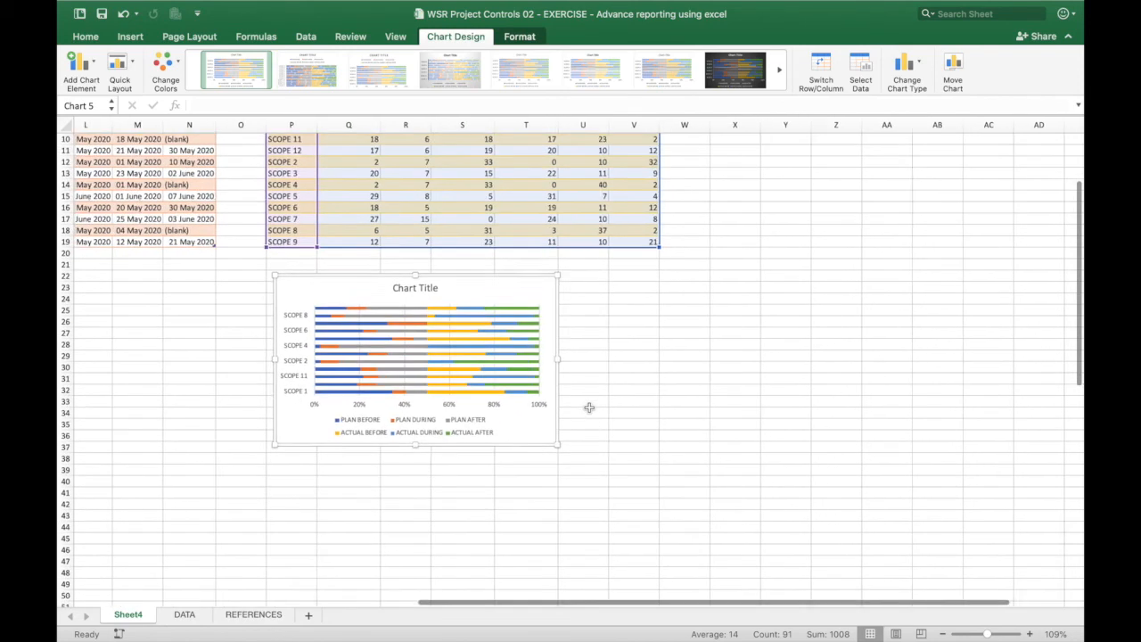
pyautogui.scroll(-1, 588, 407)
pyautogui.hscroll(-1, 588, 407)
pyautogui.click(473, 502)
pyautogui.click(309, 432)
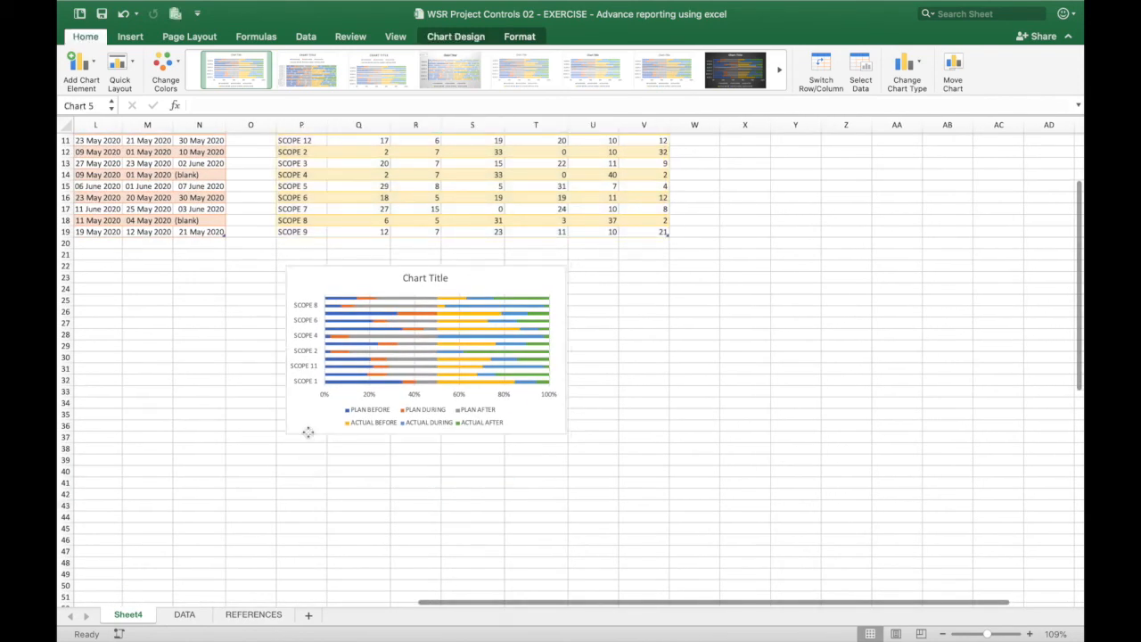
pyautogui.moveTo(309, 432); pyautogui.dragTo(176, 525)
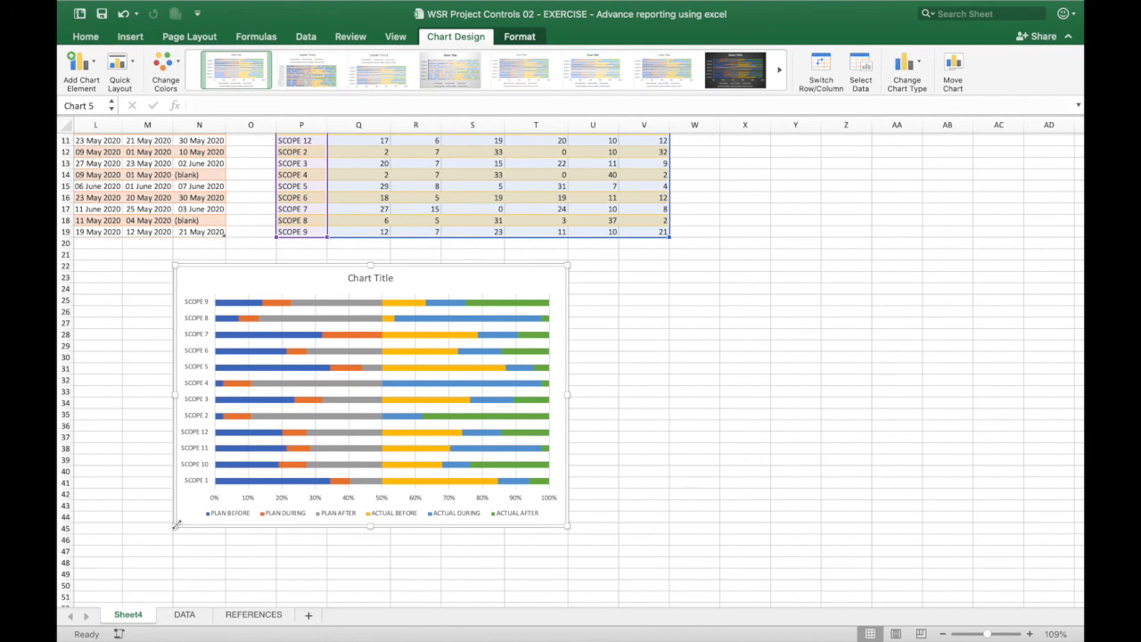
pyautogui.click(568, 265)
pyautogui.moveTo(568, 265); pyautogui.dragTo(623, 265)
# Step: Plot the ACTUAL BEFORE, ACTUAL DURING and ACTUAL AFTER series on the secondary axis and increase their gap width for thinner bars
pyautogui.doubleClick(557, 301)
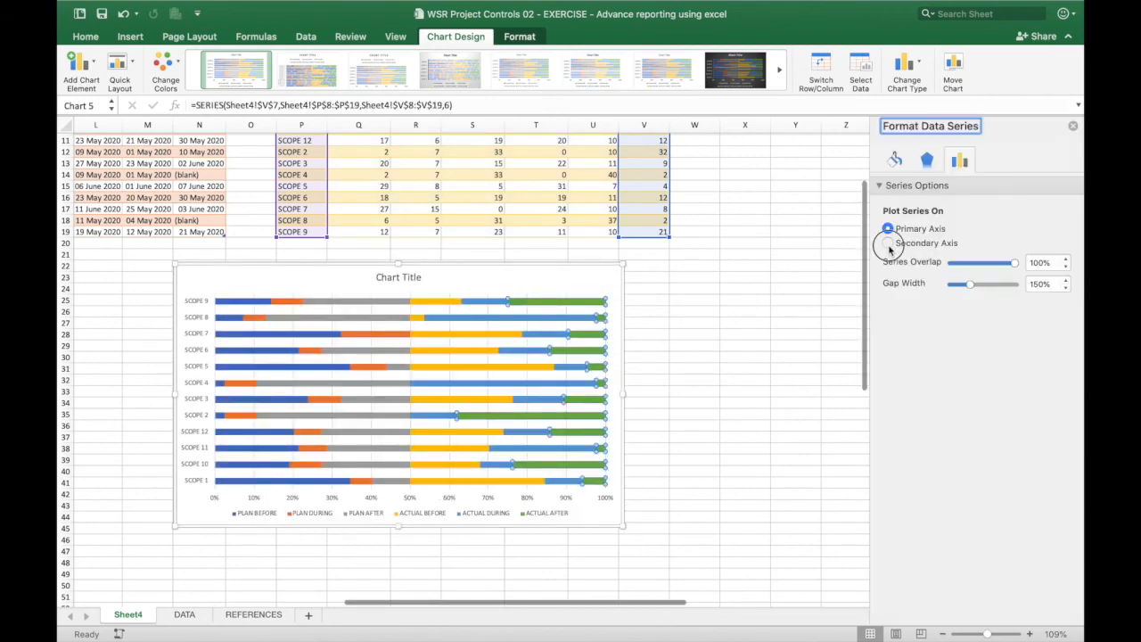
pyautogui.click(889, 243)
pyautogui.click(553, 310)
pyautogui.click(889, 243)
pyautogui.moveTo(969, 284); pyautogui.dragTo(1016, 284)
# Step: Make the chart taller by extending its lower edge to about row 49
pyautogui.click(692, 300)
pyautogui.click(621, 525)
pyautogui.moveTo(621, 525); pyautogui.dragTo(618, 580)
# Step: Set the PLAN BEFORE, PLAN AFTER, ACTUAL BEFORE and ACTUAL AFTER series to no fill, keeping only the DURING bars coloured
pyautogui.click(318, 309)
pyautogui.click(889, 207)
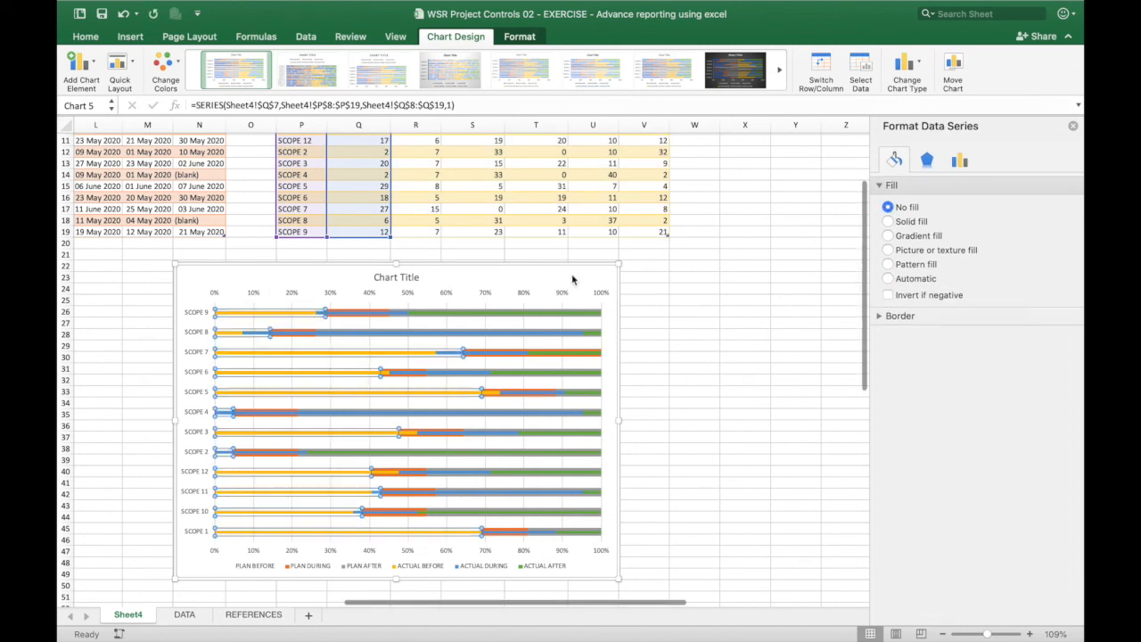
pyautogui.click(501, 311)
pyautogui.click(889, 206)
pyautogui.click(555, 312)
pyautogui.click(553, 309)
pyautogui.click(889, 206)
pyautogui.click(292, 353)
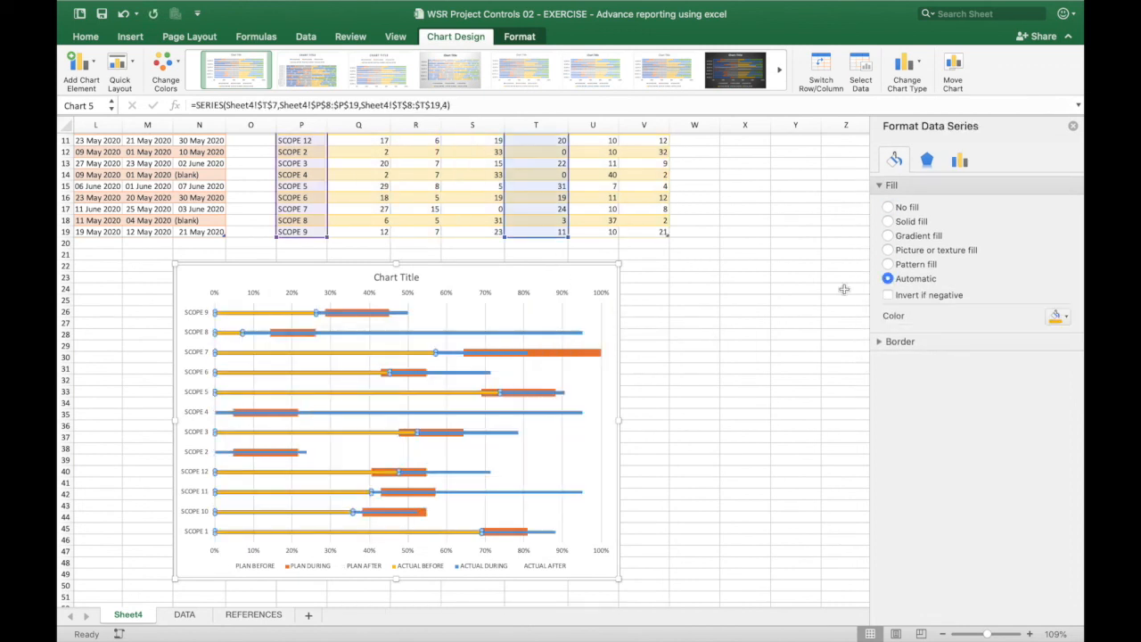
pyautogui.click(889, 207)
pyautogui.click(712, 325)
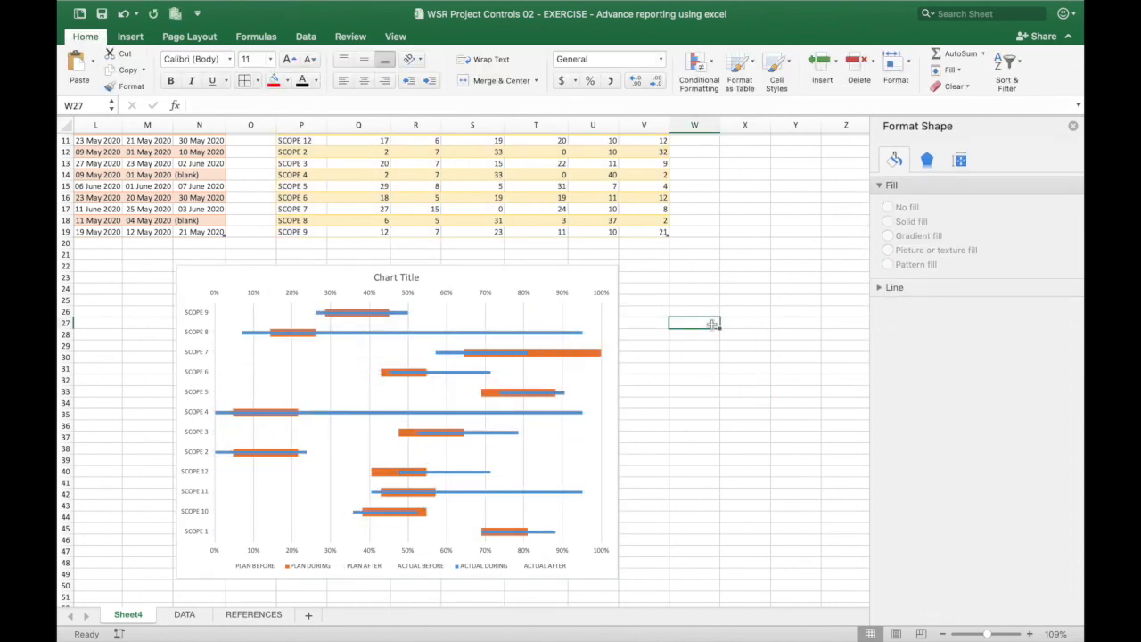